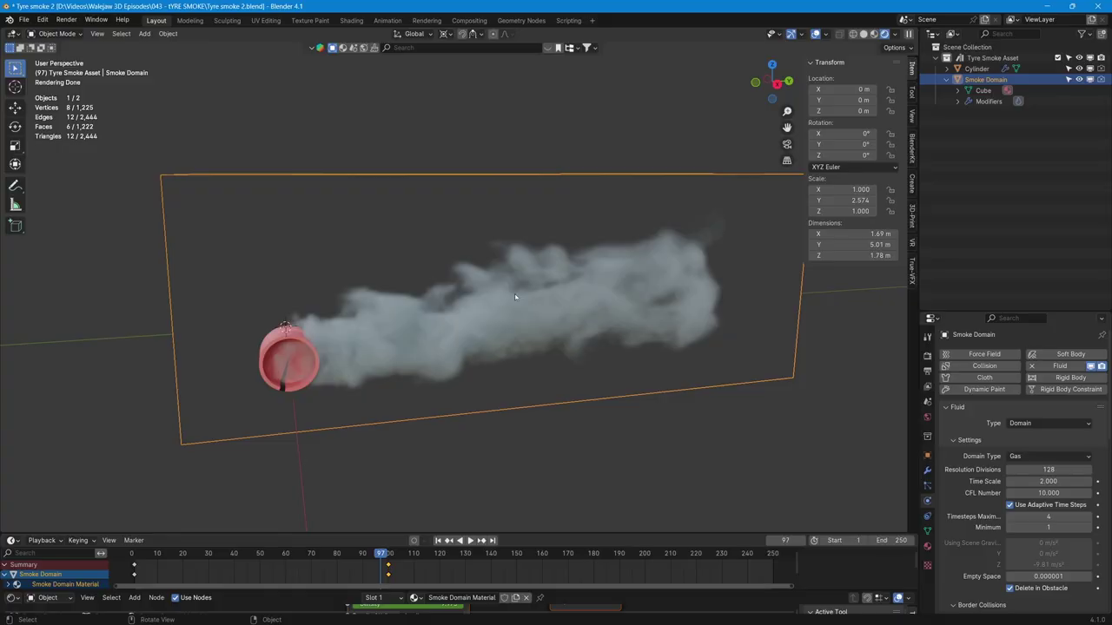
Step: Play the finished tyre smoke simulation from the first frame and inspect the smoke trail from different angles
middle_drag(532, 341, 566, 262)
click(439, 541)
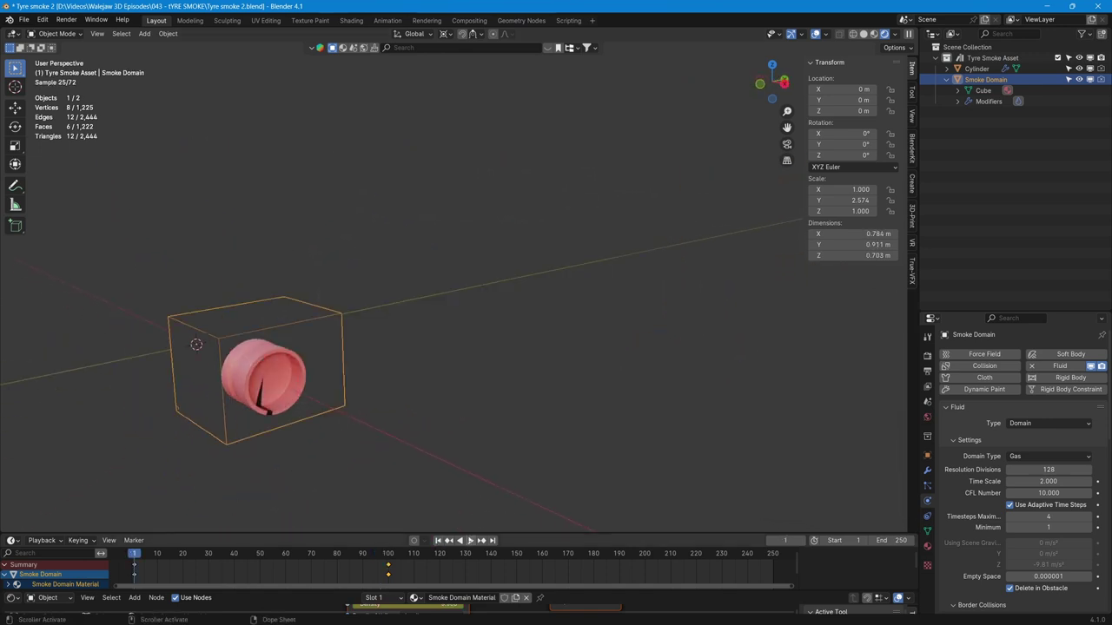
click(470, 540)
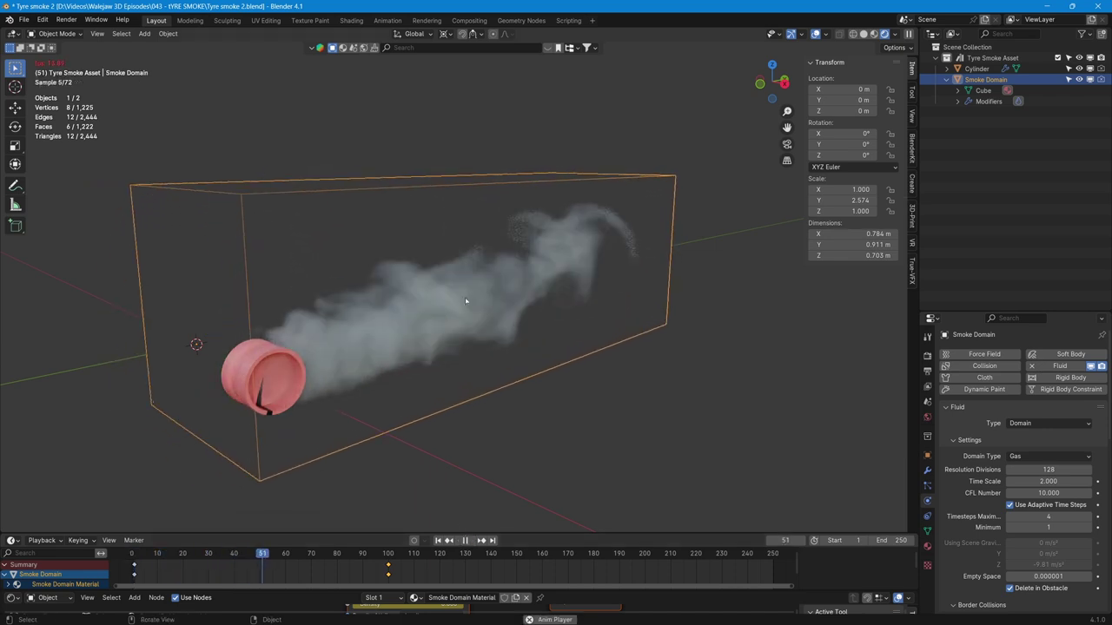
middle_drag(571, 290, 402, 436)
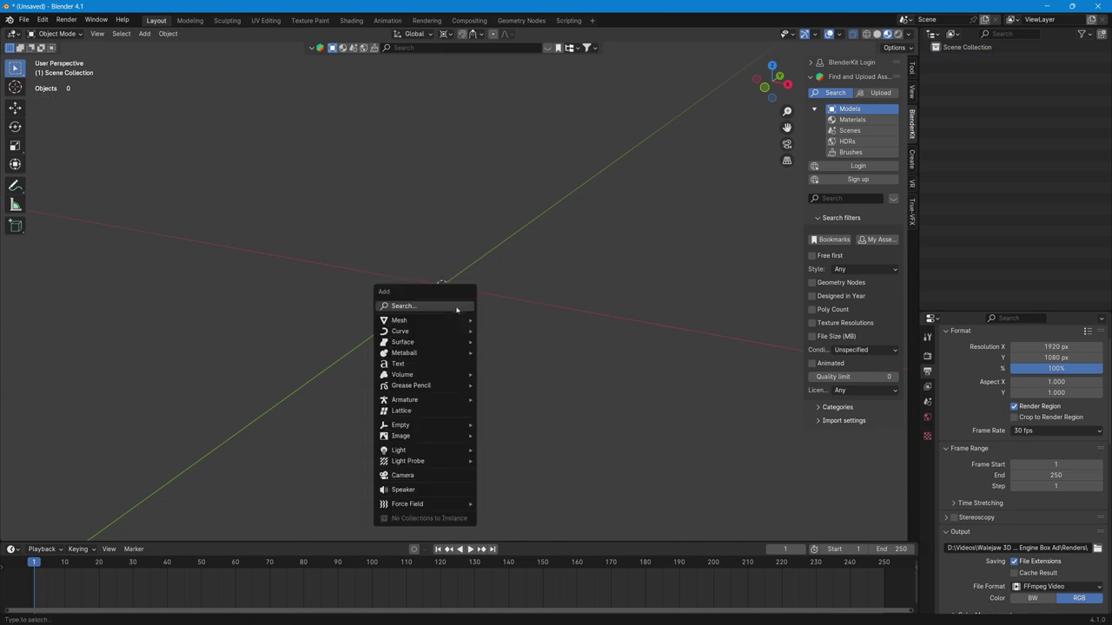
Step: Add a mesh cylinder to the empty scene and rotate it 90° about the X axis
mouse_move(455, 331)
mouse_move(408, 321)
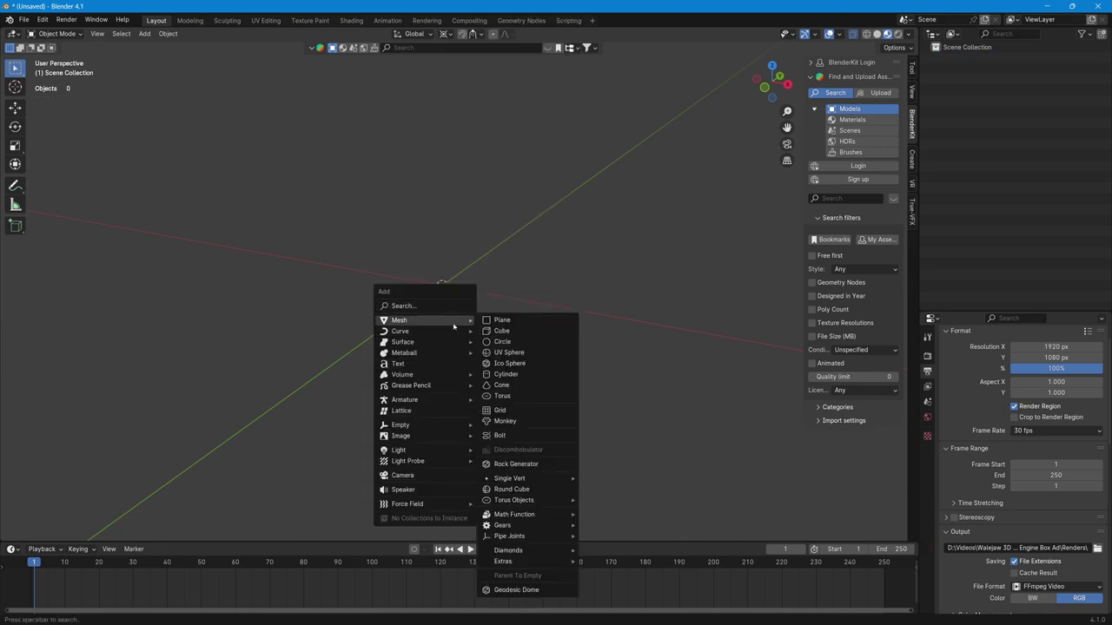
click(513, 374)
text(r)
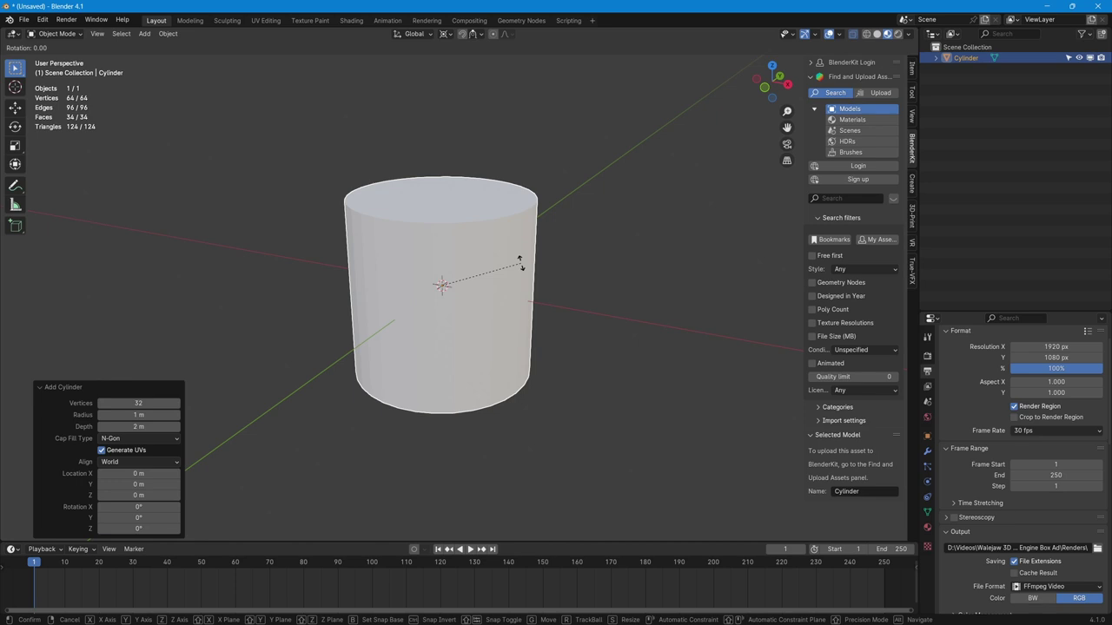
text(x90)
key(Return)
Step: Scale the cylinder along Y to about 0.43 to make it a flat wheel shape
middle_drag(489, 313, 623, 308)
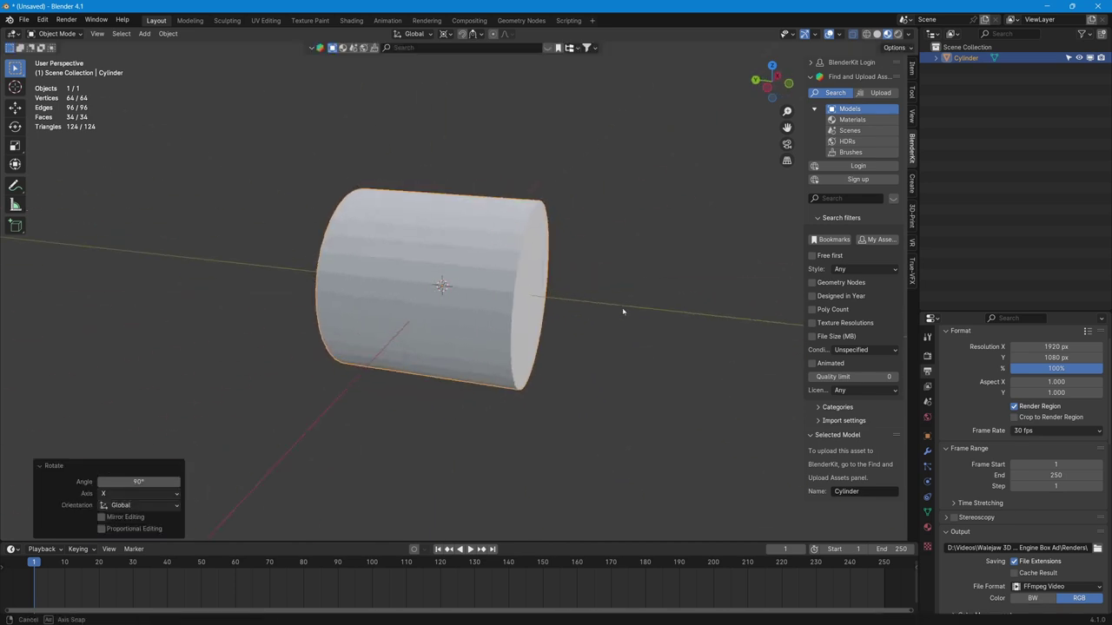
key(s)
key(x)
key(y)
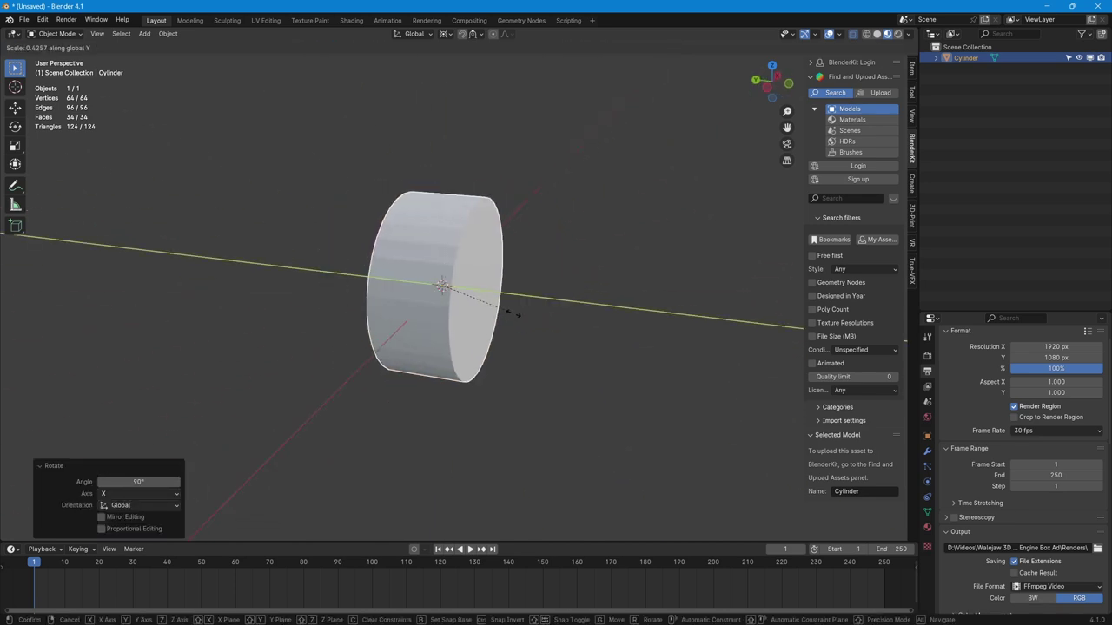
click(519, 318)
middle_drag(519, 318, 460, 365)
scroll(423, 323, up, 2)
Step: Inset one round end face of the cylinder by about 0.17 m and extrude it inward along Y
key(Tab)
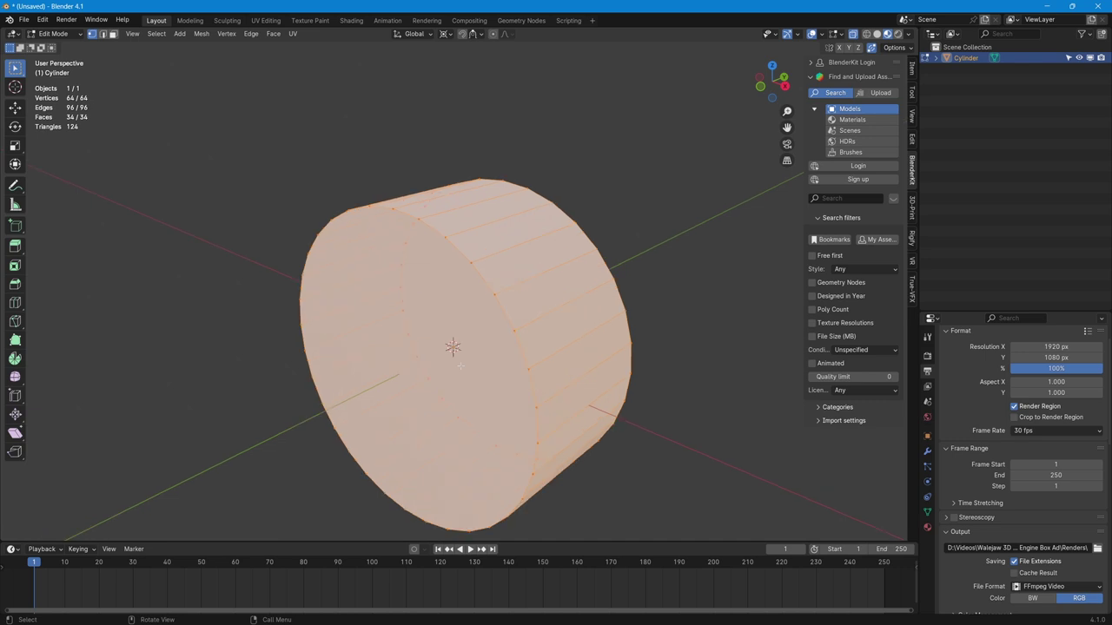
key(3)
key(alt+a)
click(399, 375)
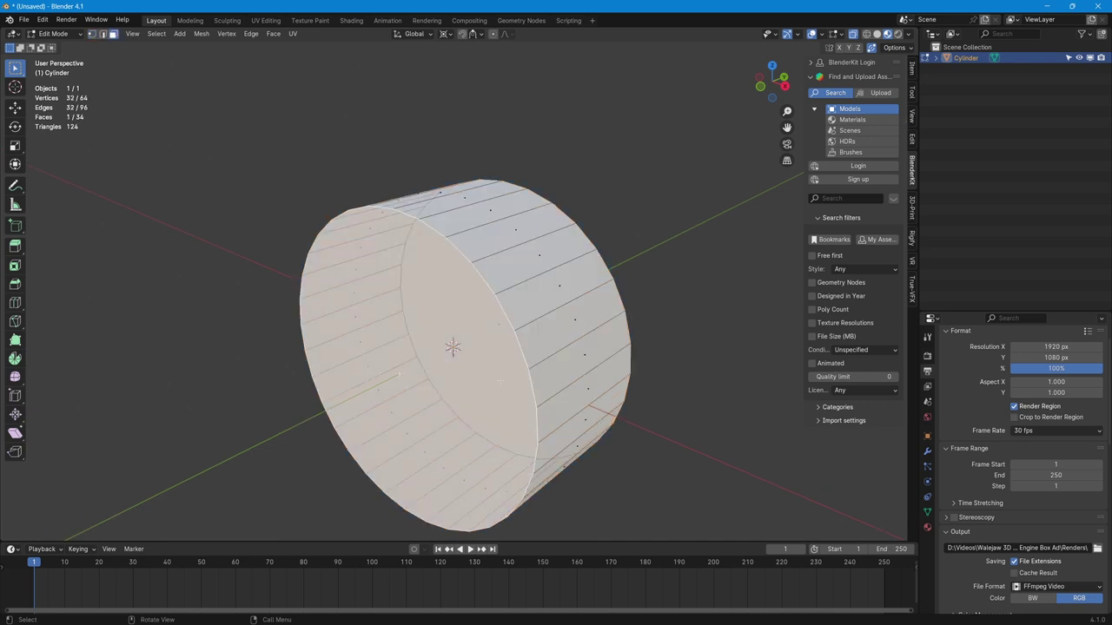
key(i)
click(548, 365)
key(e)
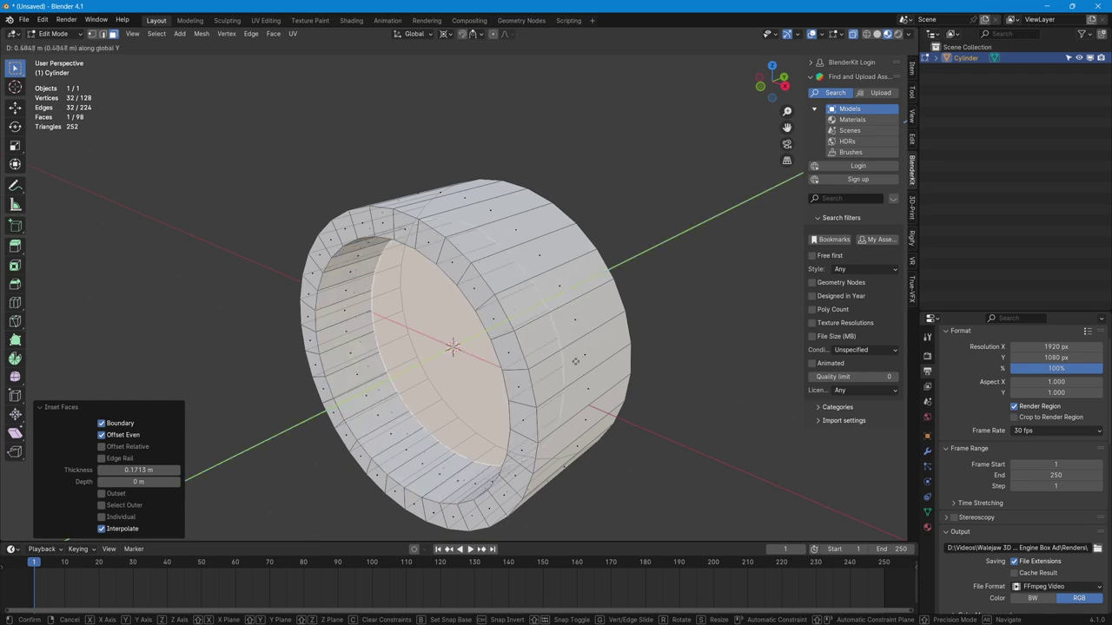
click(580, 358)
Step: Rotate the entire cylinder mesh by -90° about the Z axis in Edit Mode
middle_drag(580, 357, 447, 363)
key(a)
text(rz-90)
key(Return)
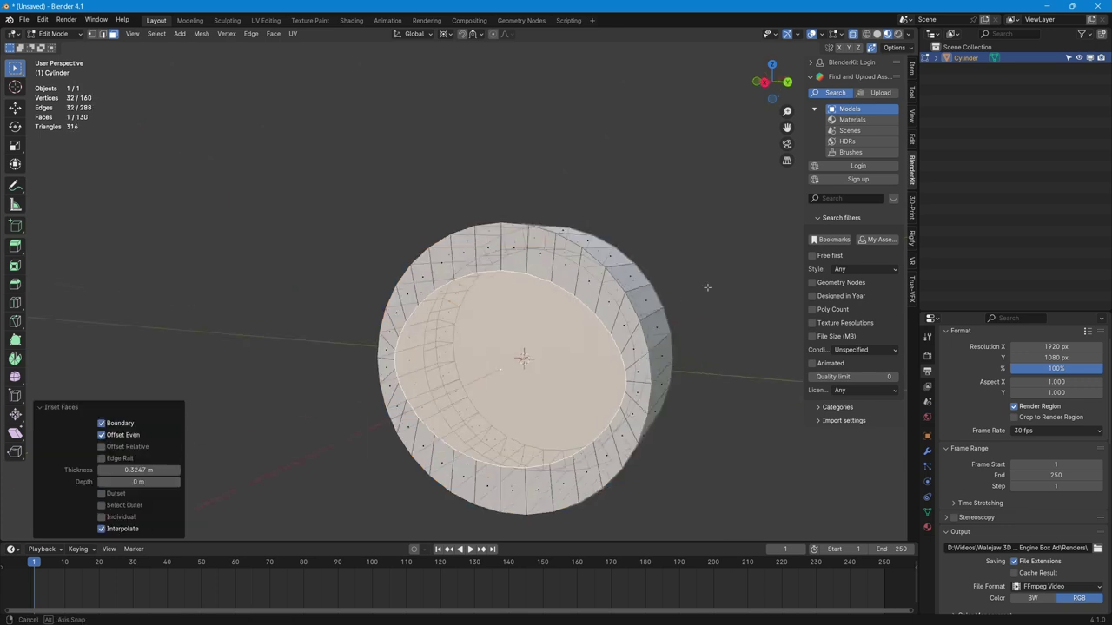
middle_drag(708, 288, 684, 288)
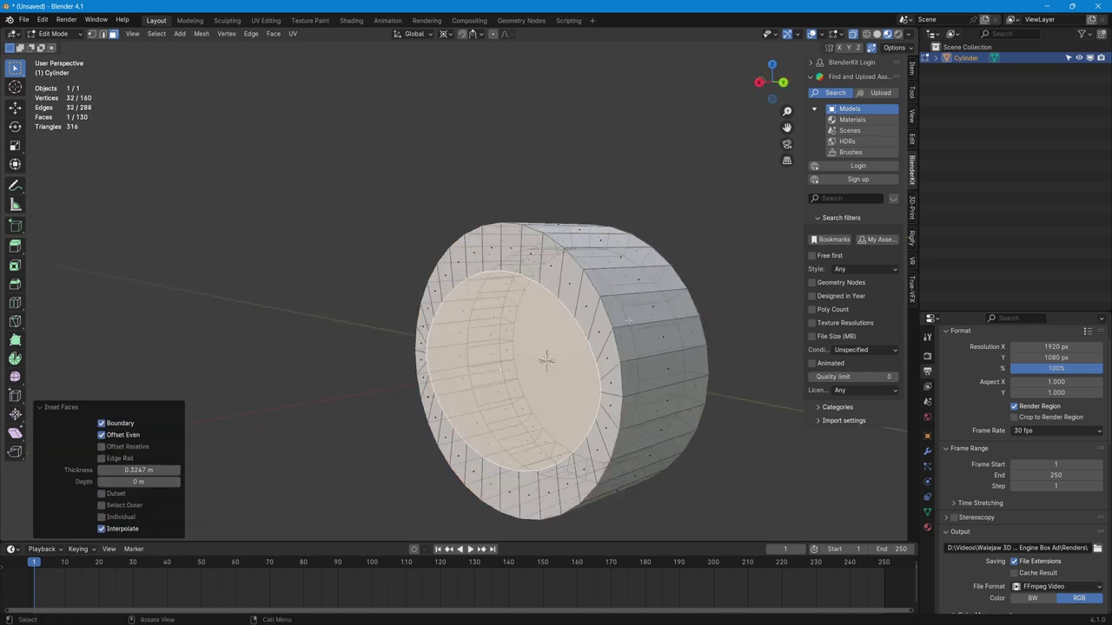
scroll(629, 320, up, 2)
mouse_move(629, 321)
middle_down()
mouse_move(565, 323)
mouse_move(634, 329)
middle_up()
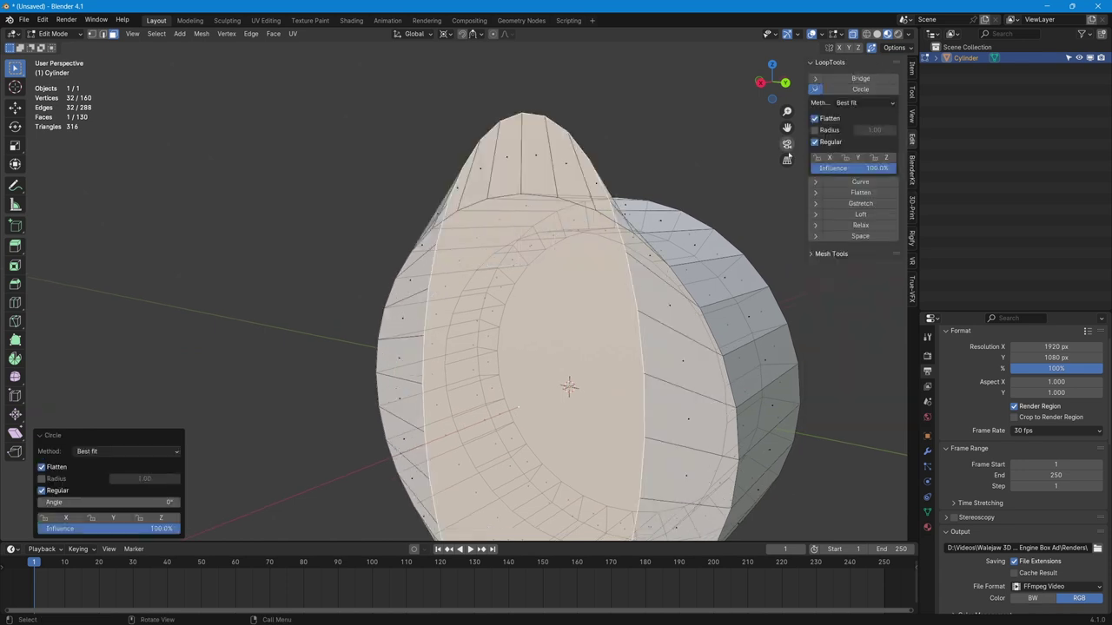
key(ctrl+z)
key(ctrl+z)
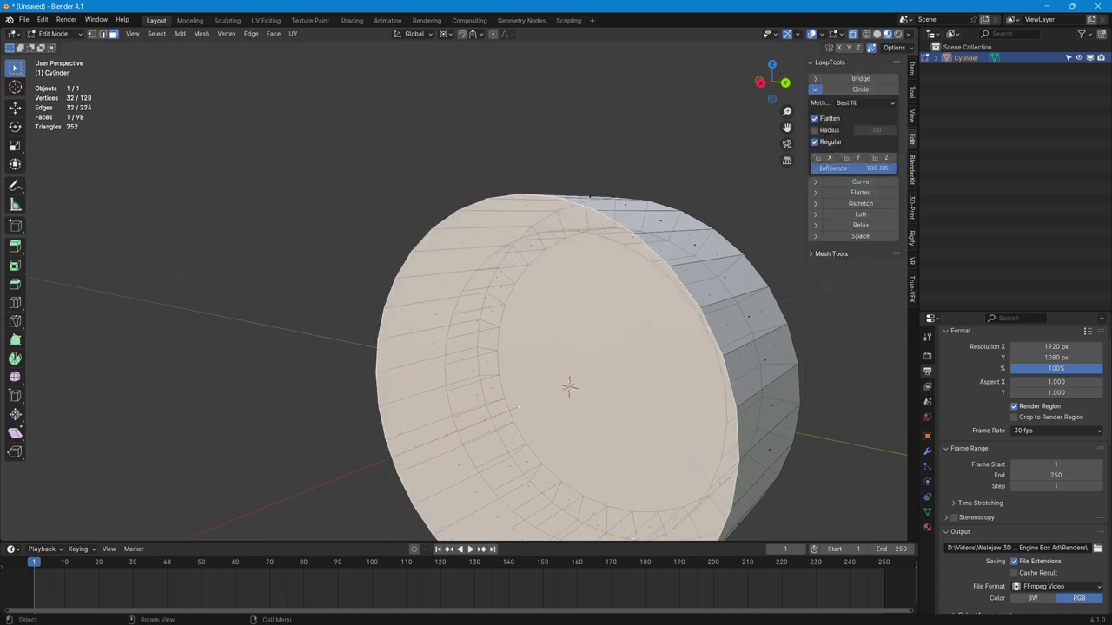
Step: Apply all transforms to the cylinder in Object Mode
key(Tab)
key(ctrl+a)
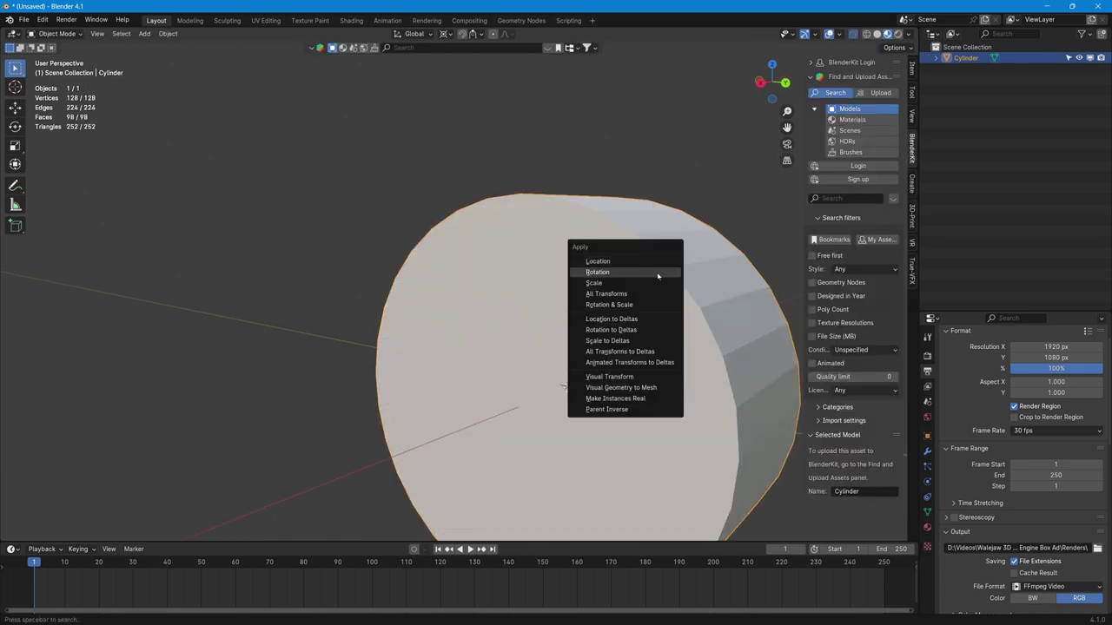
click(644, 293)
Step: Inset the opposite round face by about 0.19 m, extrude it about 0.34 m inward along X, and return to Object Mode
key(Tab)
key(i)
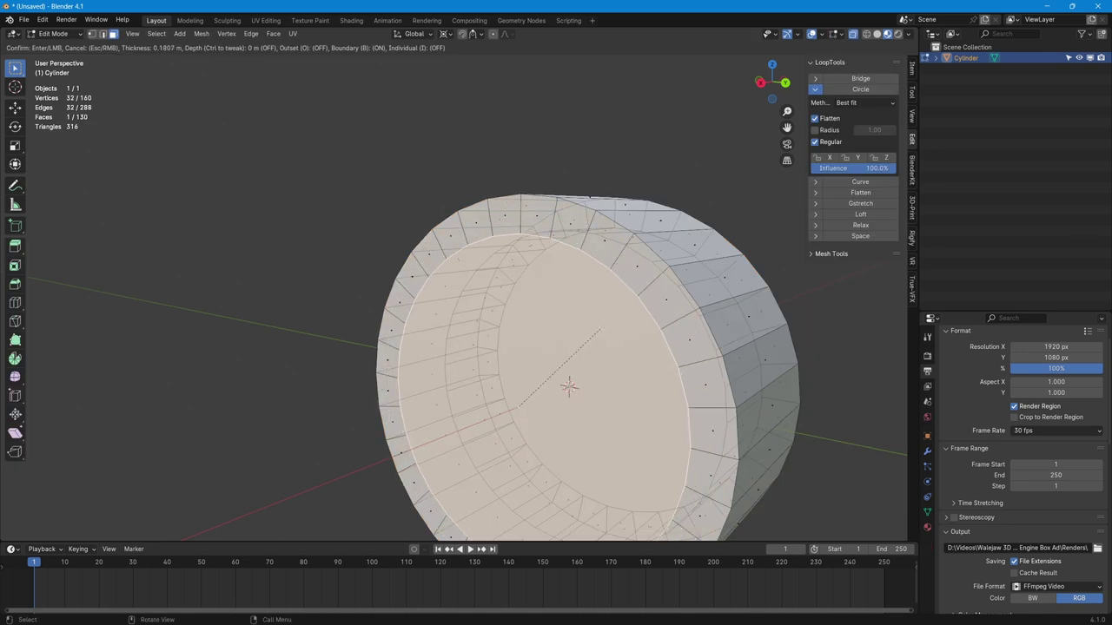
click(599, 330)
middle_drag(597, 330, 732, 327)
key(e)
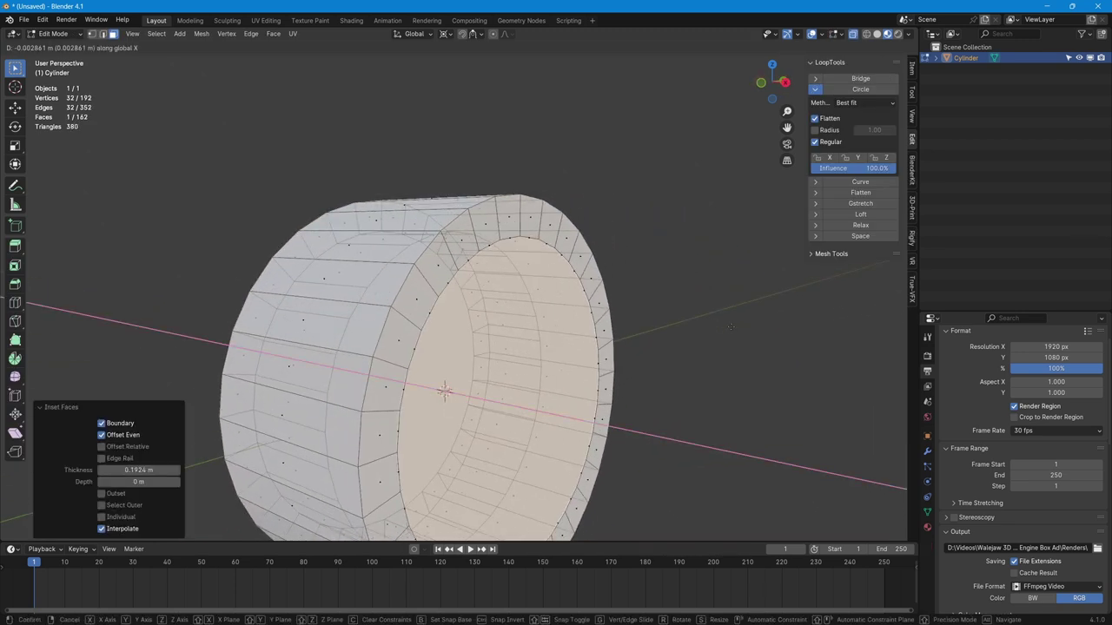
click(681, 331)
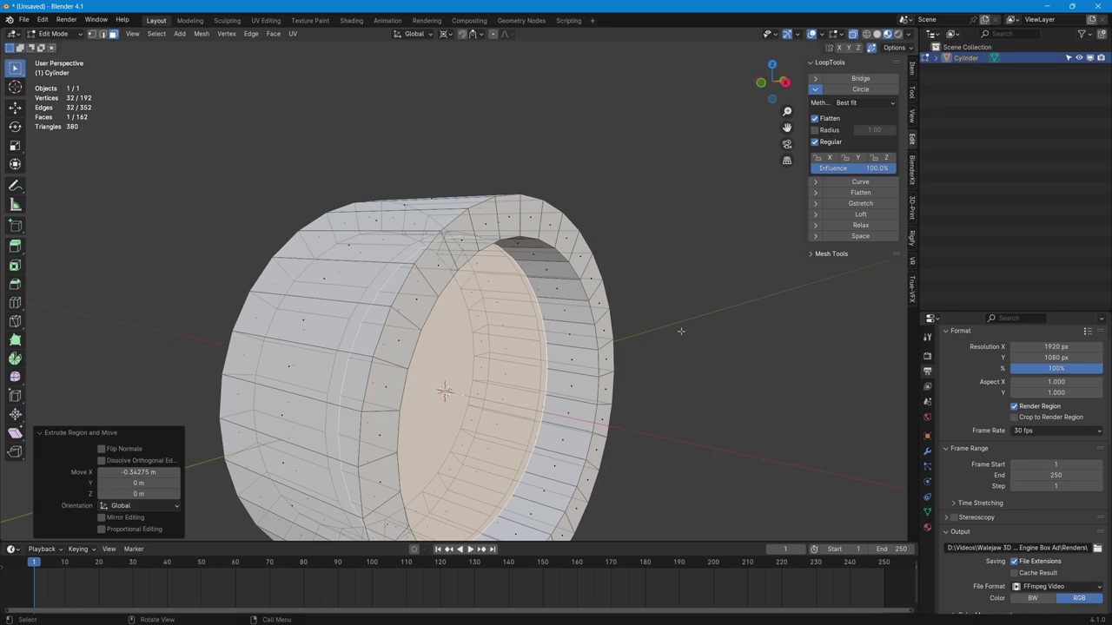
middle_drag(681, 331, 730, 313)
scroll(635, 325, down, 5)
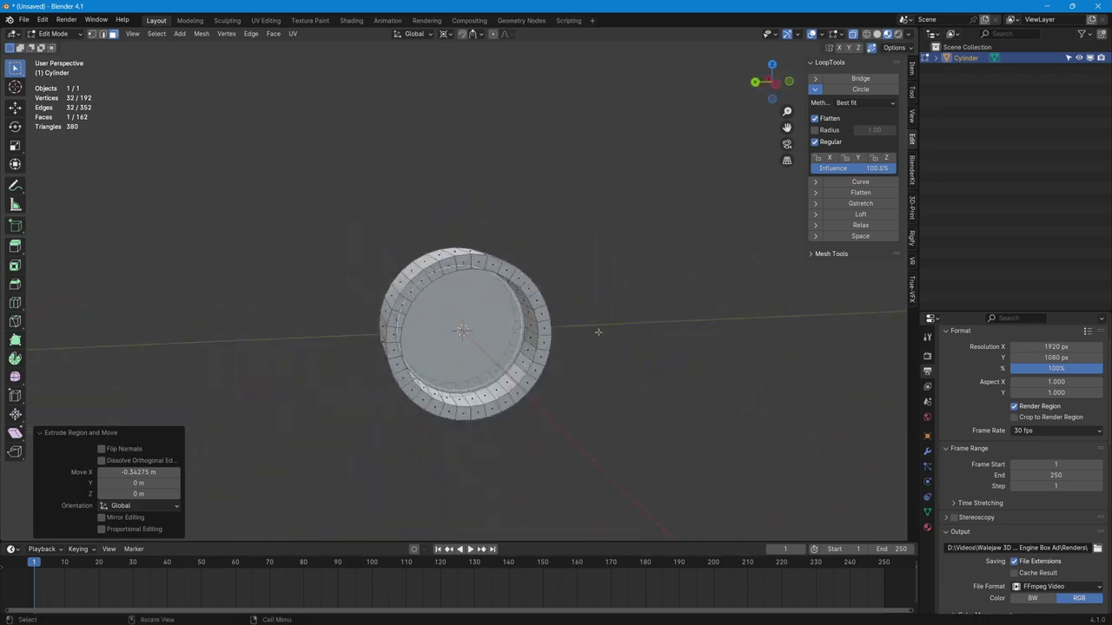
middle_drag(598, 332, 534, 332)
key(Tab)
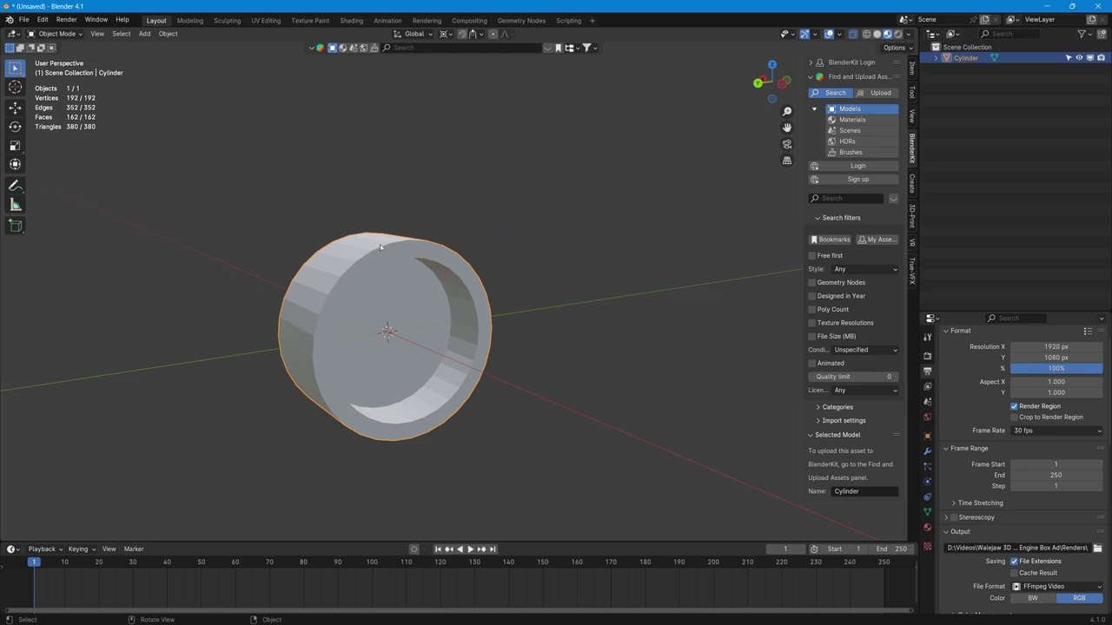
Step: Apply the Quick Smoke effect to the cylinder with the Smoke style
click(168, 36)
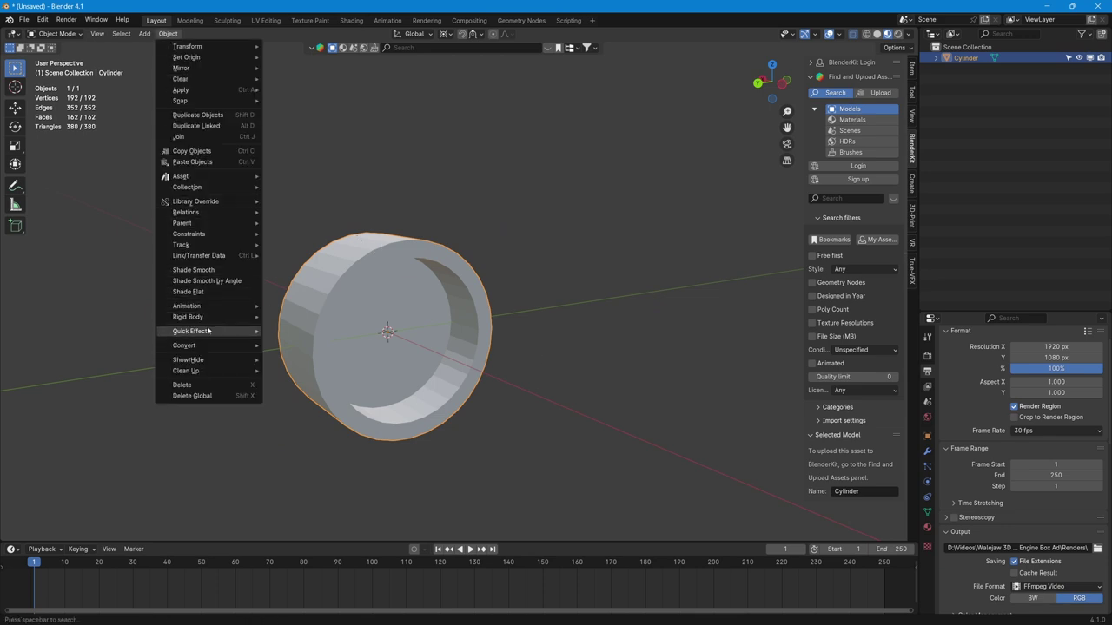
mouse_move(209, 331)
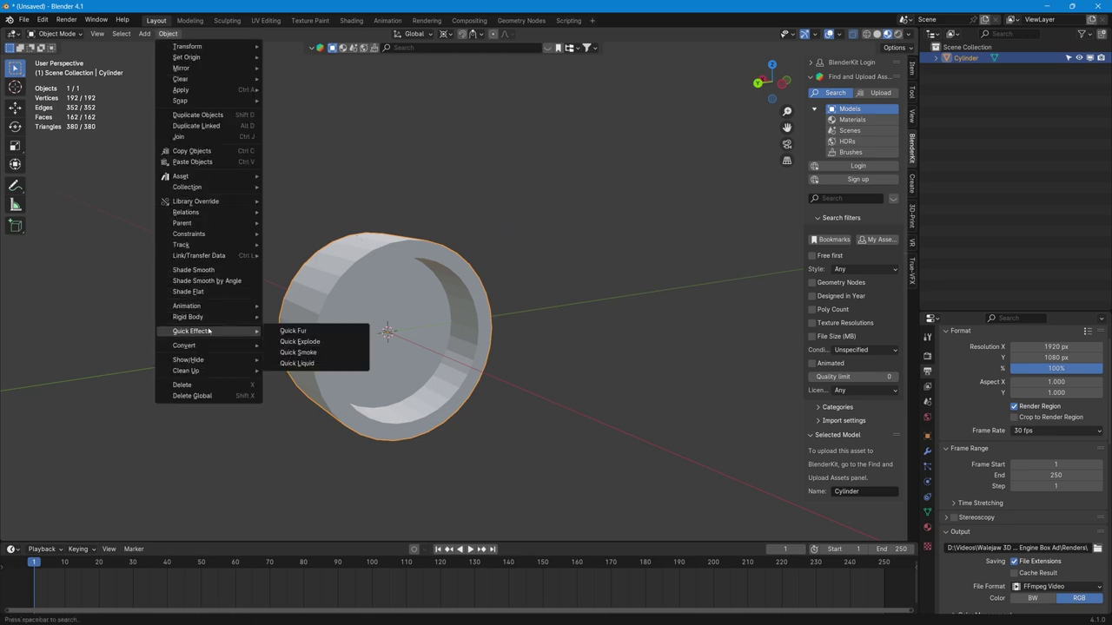
click(343, 353)
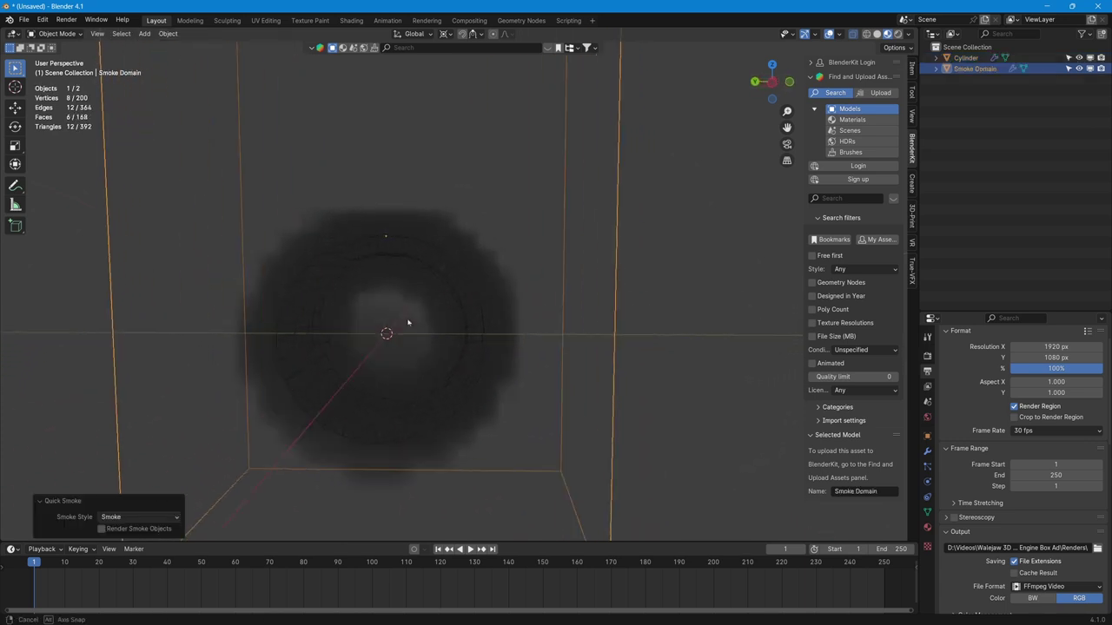
scroll(414, 319, down, 4)
middle_drag(408, 322, 556, 305)
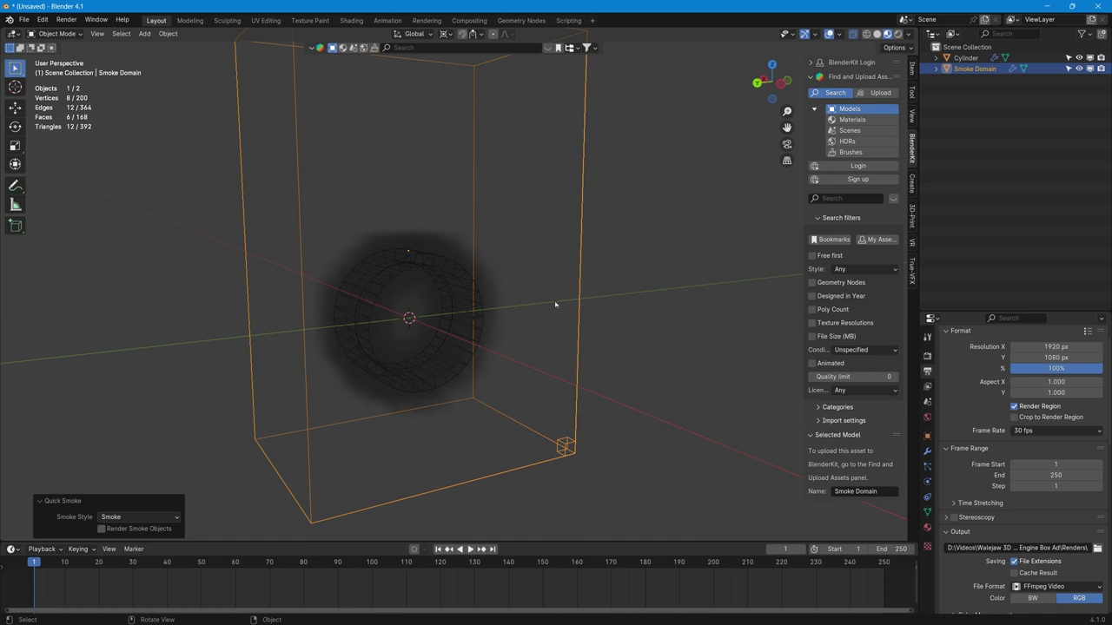
Step: Rename the cylinder to emitter and disable it in renders
double_click(967, 58)
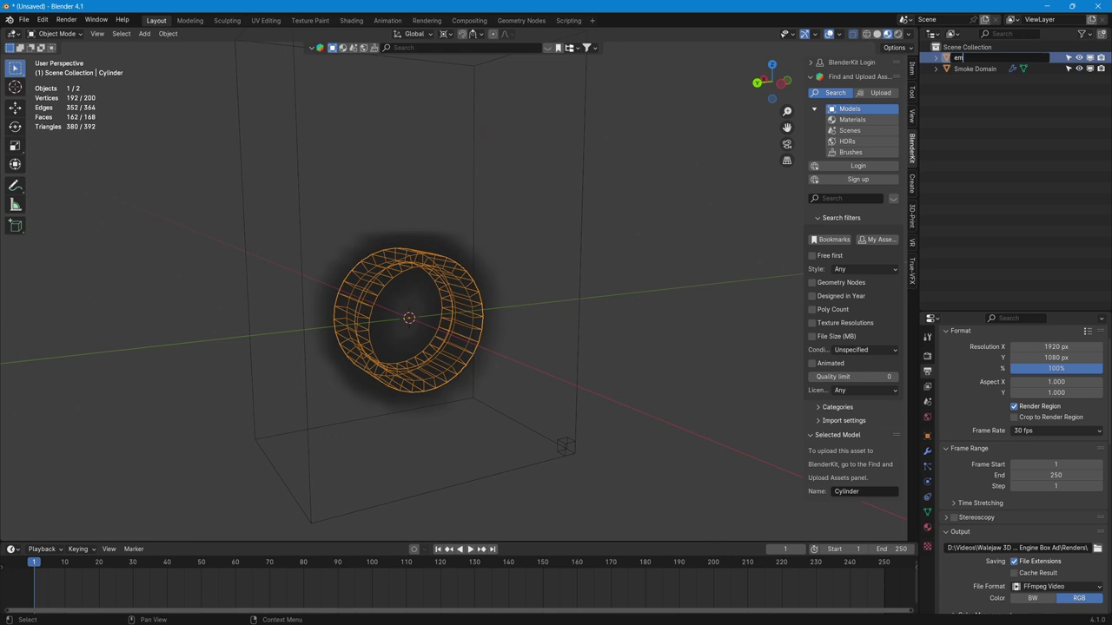
key(Return)
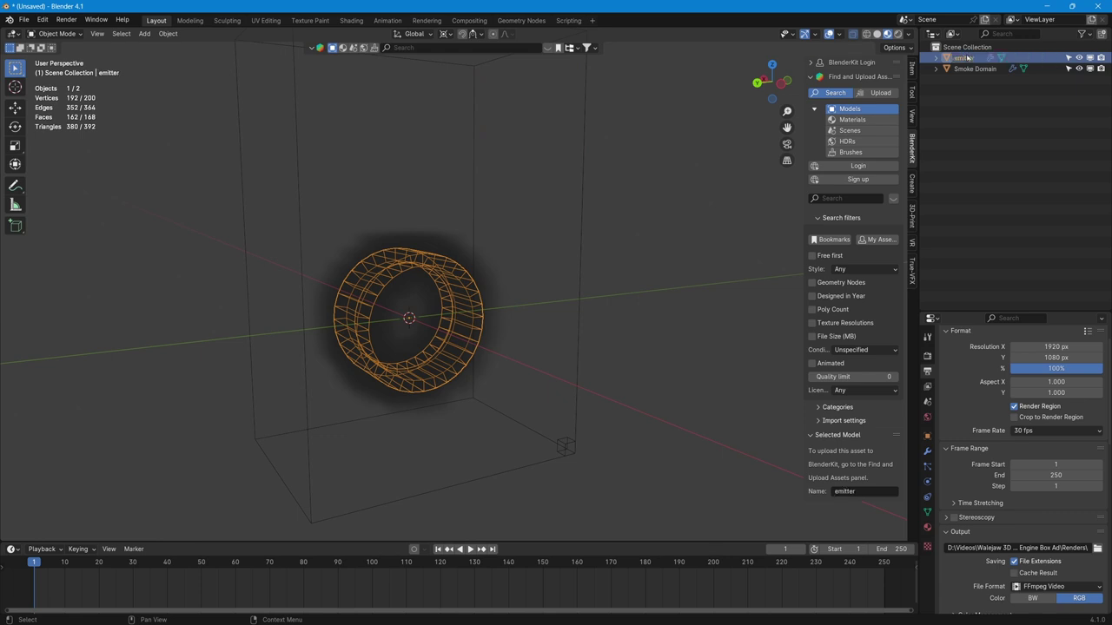
middle_drag(682, 223, 764, 237)
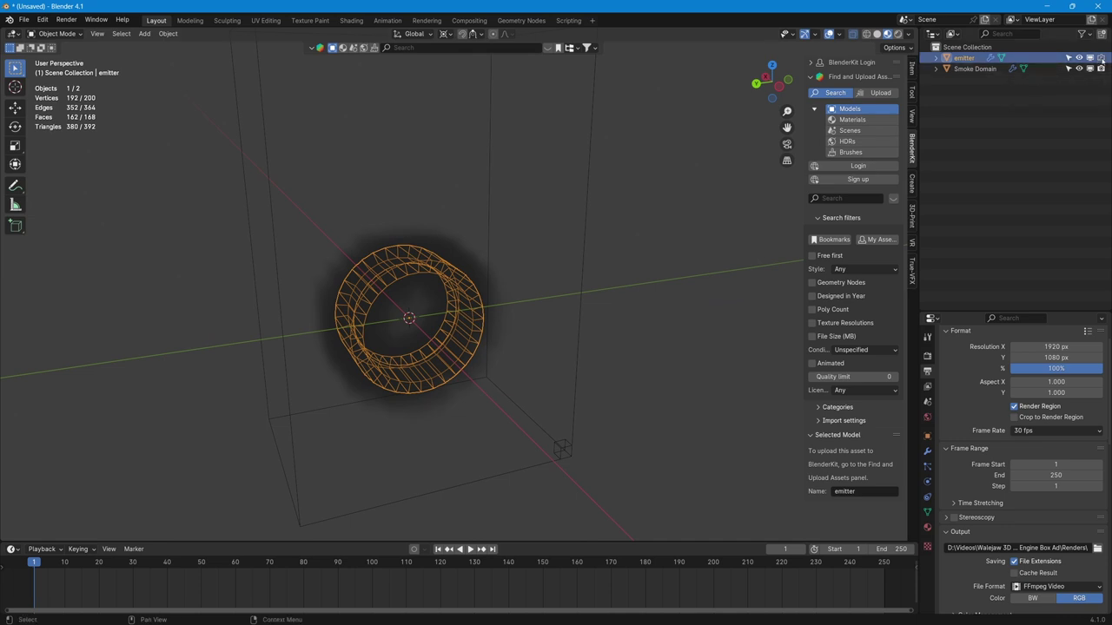
middle_drag(690, 241, 642, 238)
Step: Extend the smoke domain behind the wheel by moving its side face about 5 m in the negative Y direction
click(973, 68)
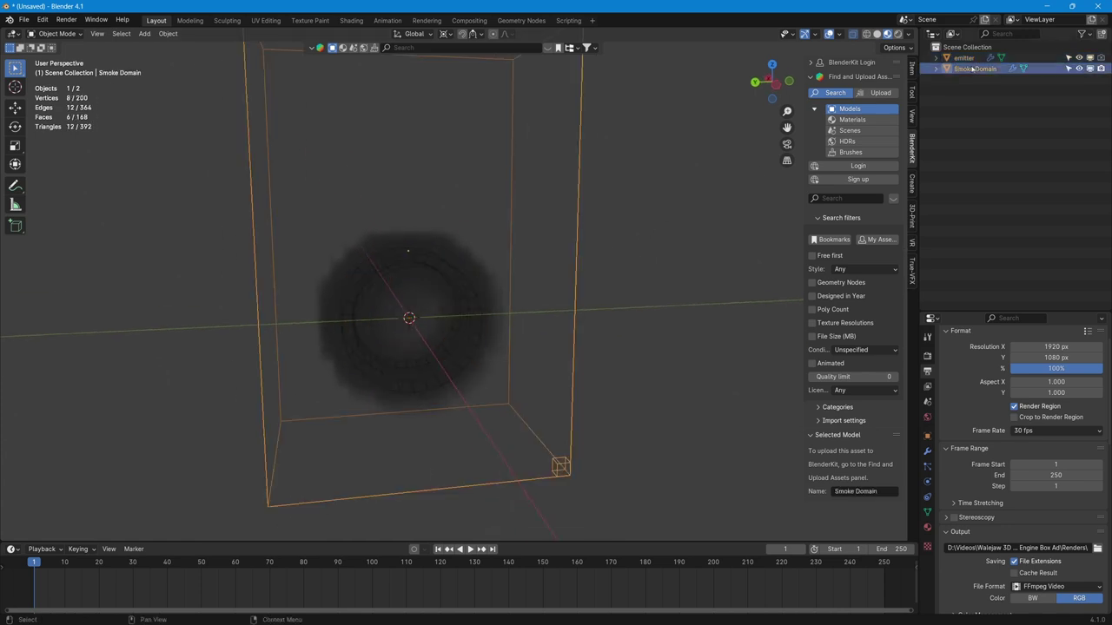
scroll(576, 276, down, 3)
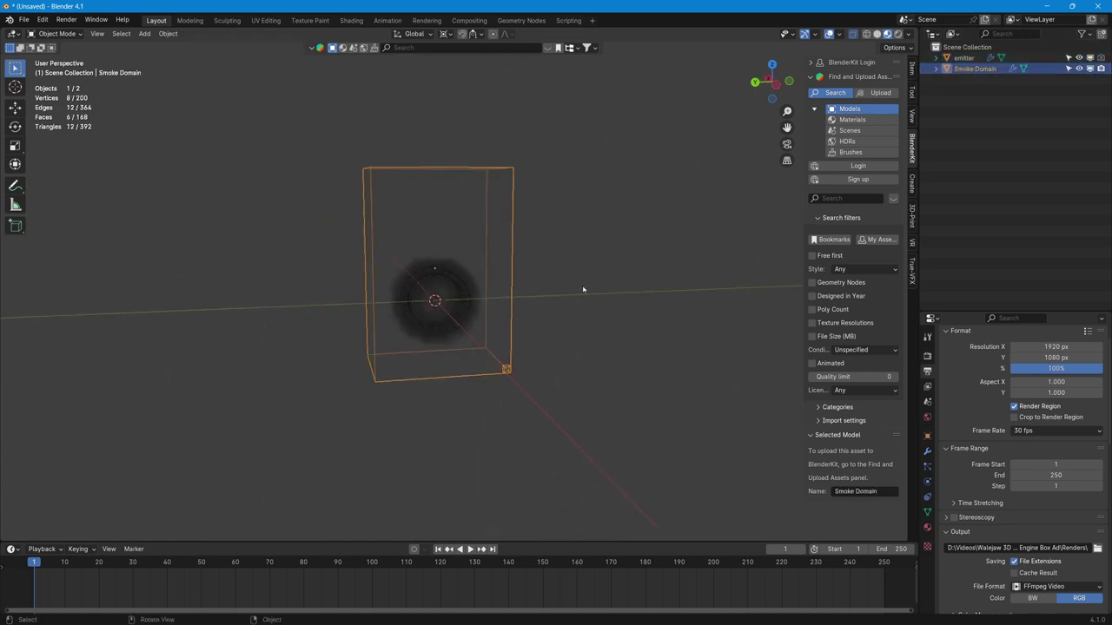
scroll(583, 289, up, 2)
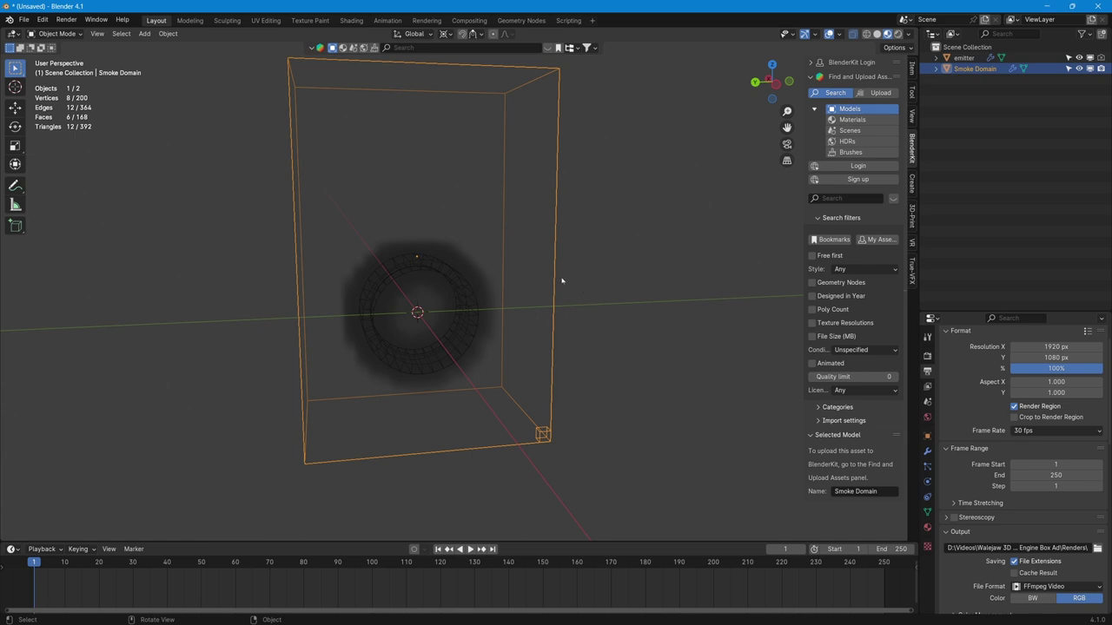
key(Tab)
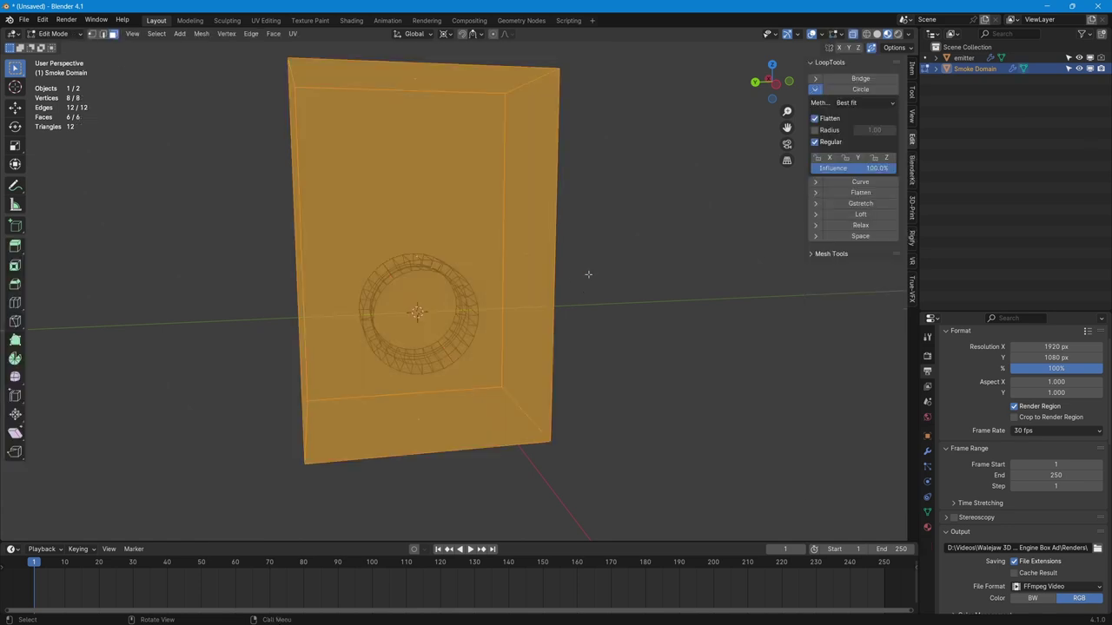
mouse_move(588, 274)
middle_down()
mouse_move(504, 278)
mouse_move(588, 283)
middle_up()
click(504, 278)
scroll(588, 283, down, 2)
key(g)
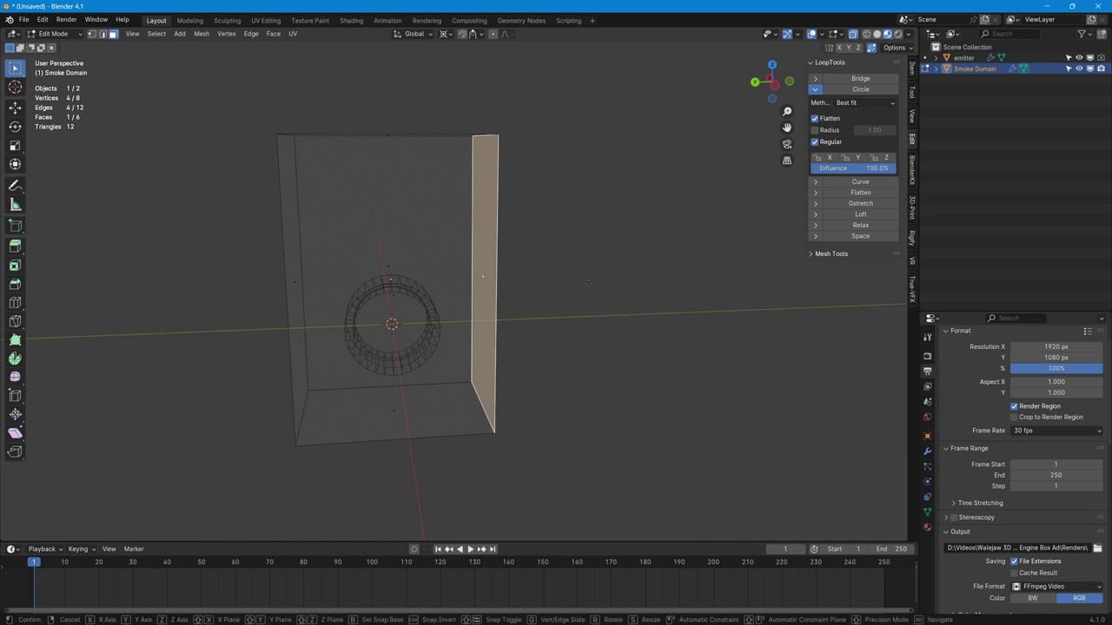
key(y)
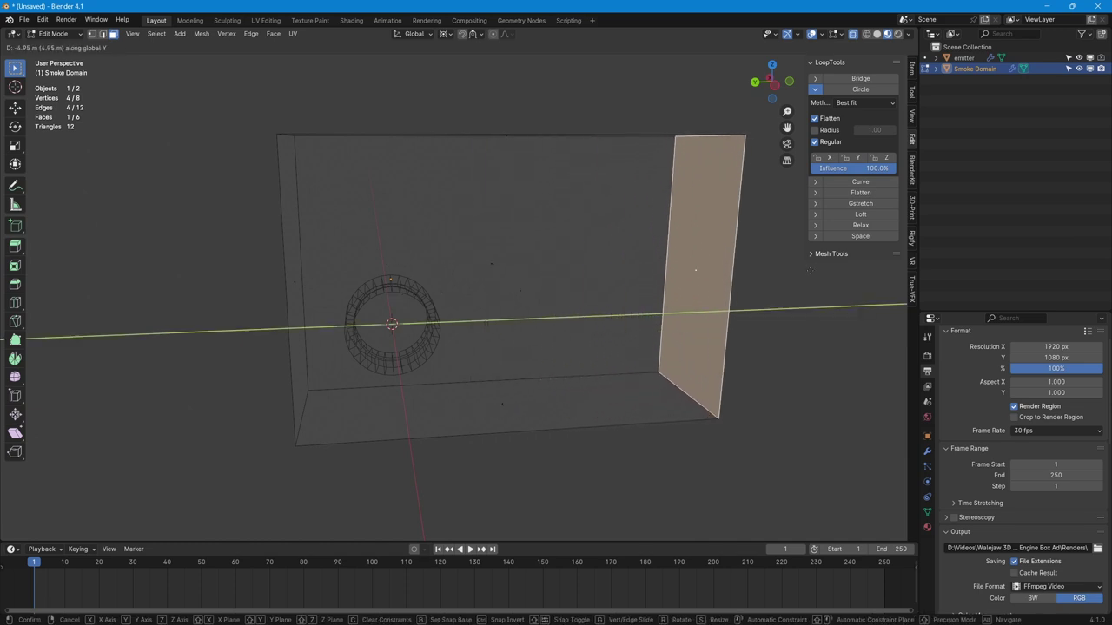
click(841, 266)
Step: Raise the smoke domain's bottom face about 0.86 m along Z, closer to the underside of the wheel
click(517, 406)
middle_drag(539, 444, 536, 420)
key(g)
key(z)
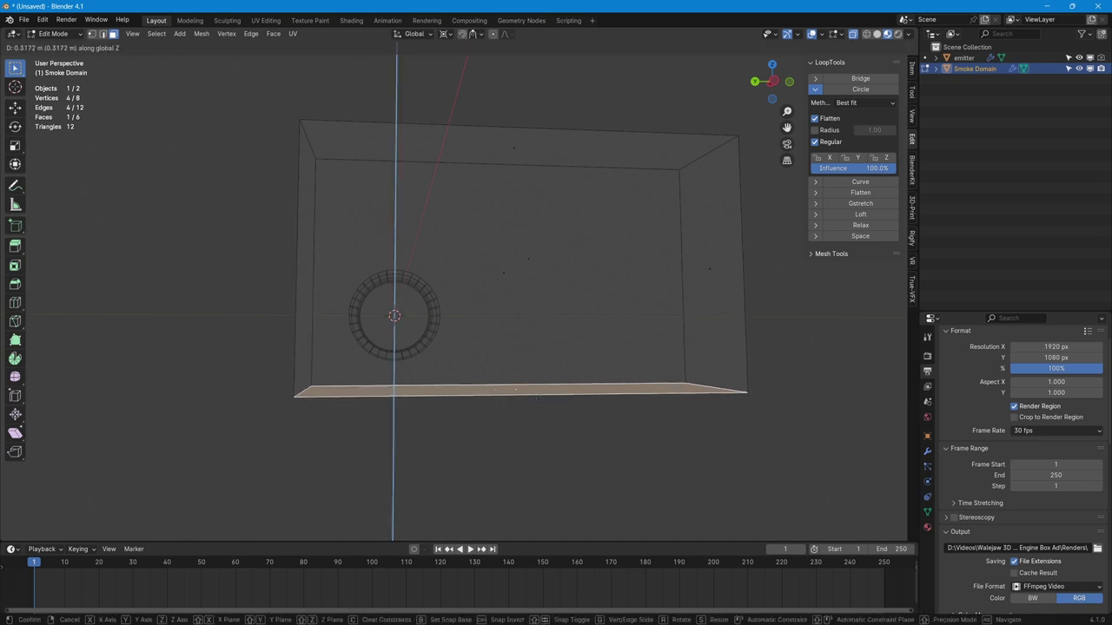
click(551, 329)
middle_drag(551, 329, 489, 345)
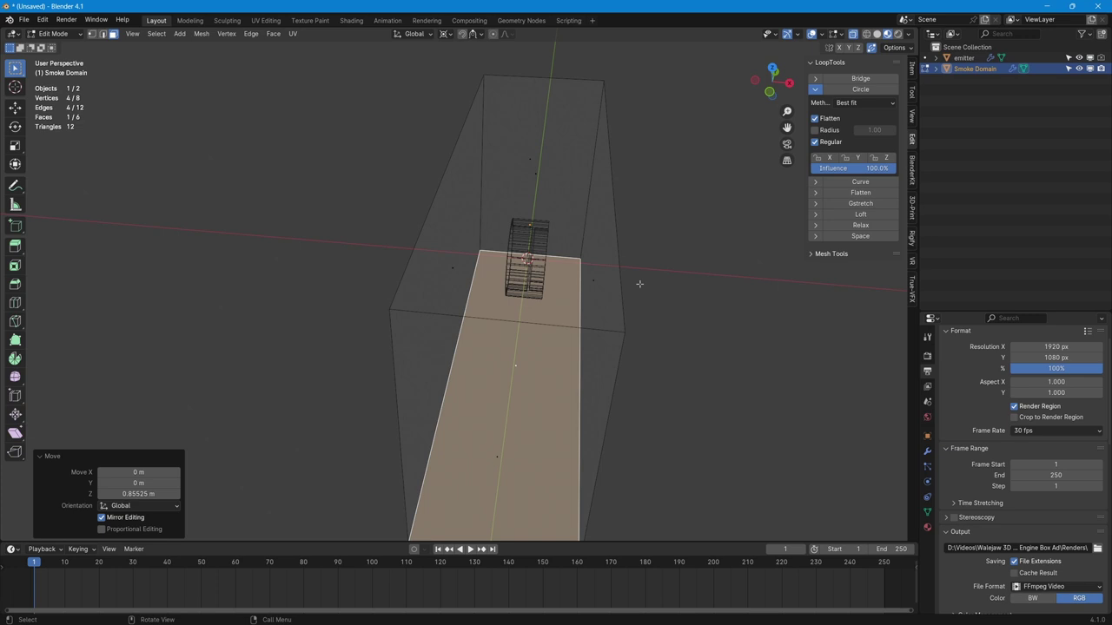
Step: Widen the whole smoke domain by scaling all of its geometry along the X axis
key(a)
key(s)
key(x)
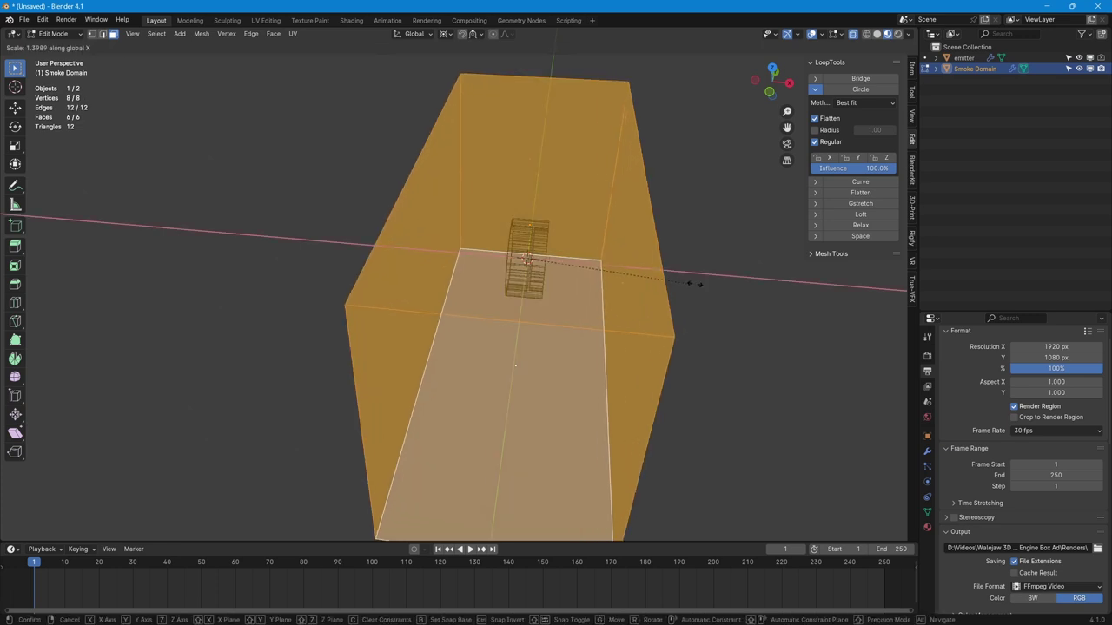
click(755, 284)
middle_drag(372, 360, 494, 356)
key(Tab)
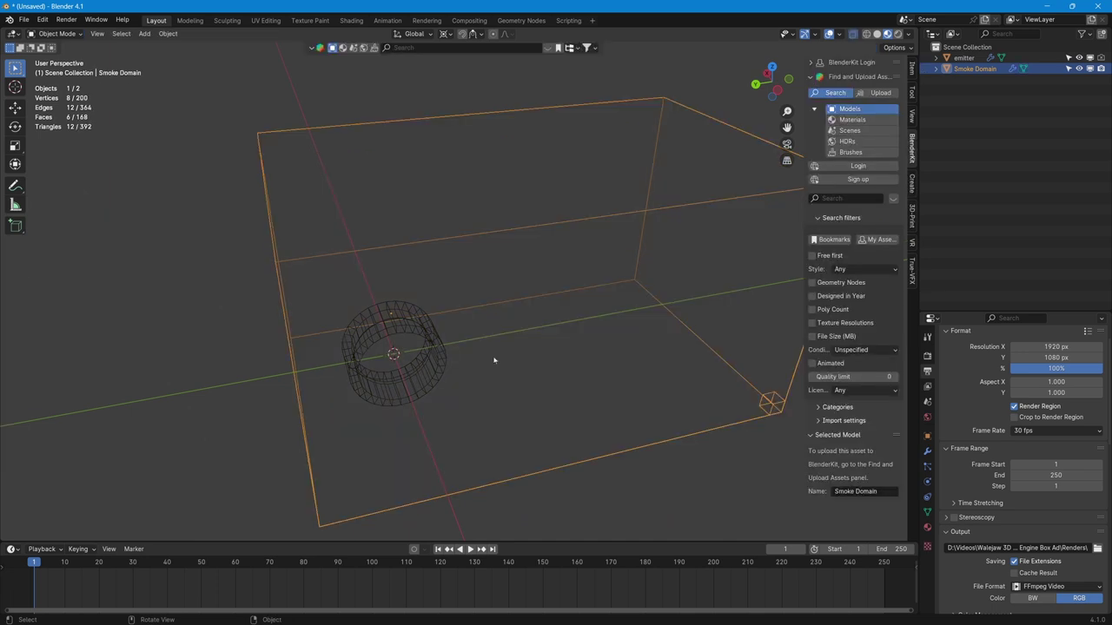
Step: Apply all transforms to the smoke domain
scroll(494, 359, down, 2)
mouse_move(494, 360)
middle_down()
mouse_move(460, 342)
mouse_move(480, 361)
middle_up()
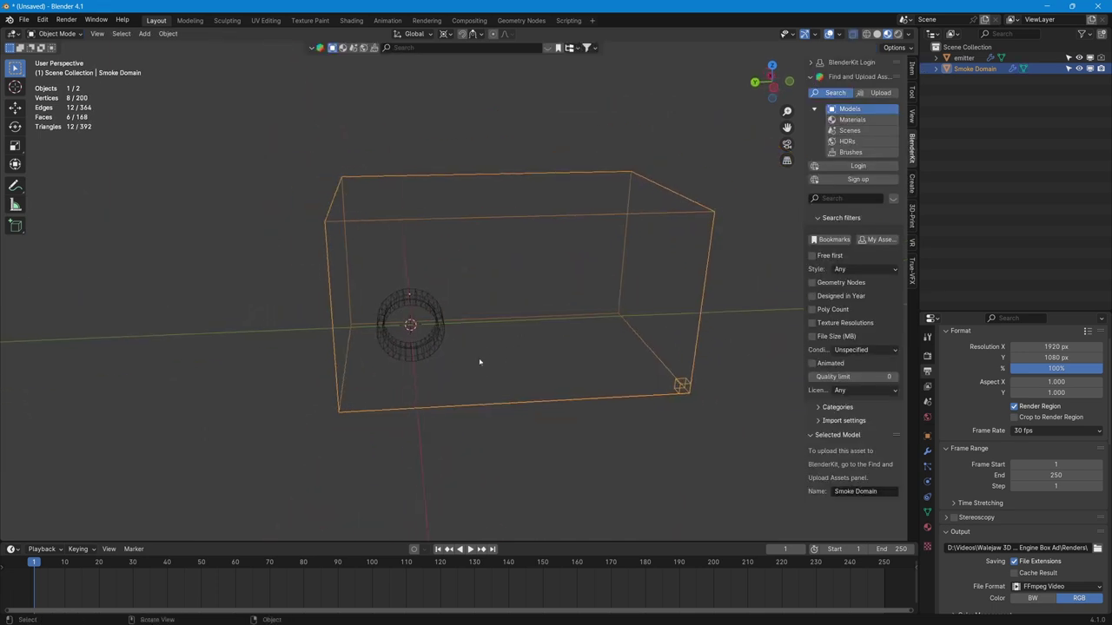
key(ctrl+a)
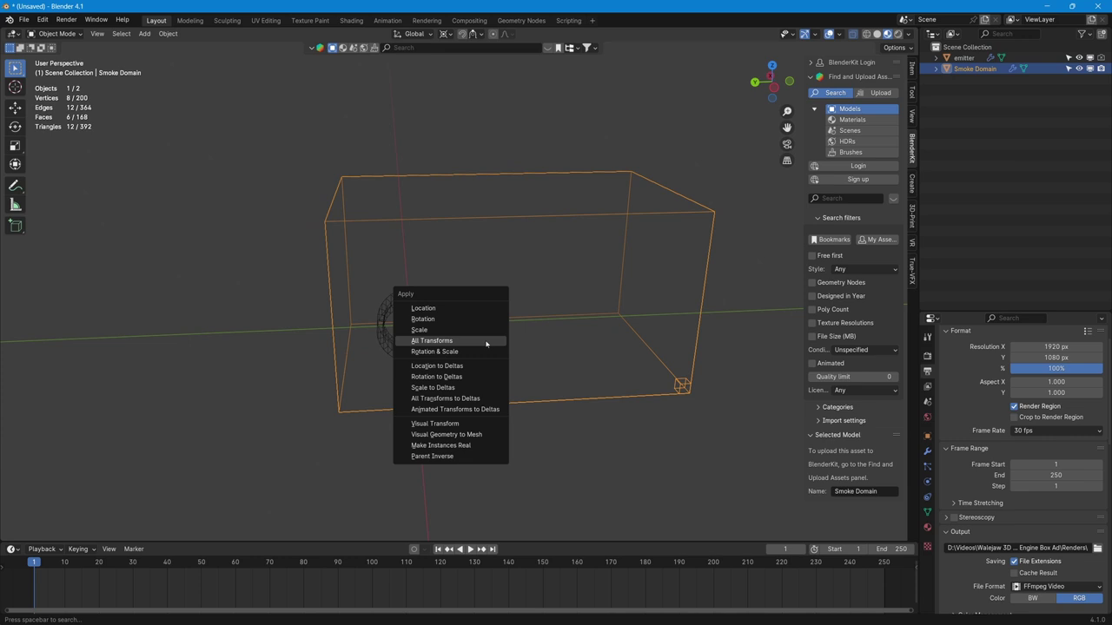
click(486, 344)
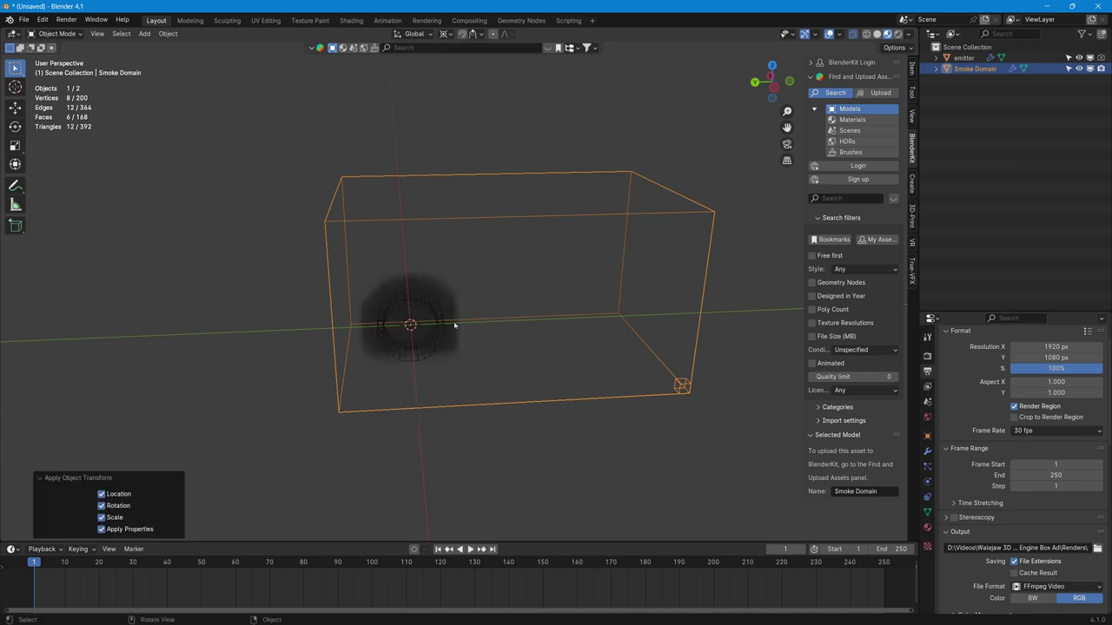
Step: Bring up the smoke domain's fluid cache settings and play the animation to preview the smoke
middle_drag(454, 326, 401, 363)
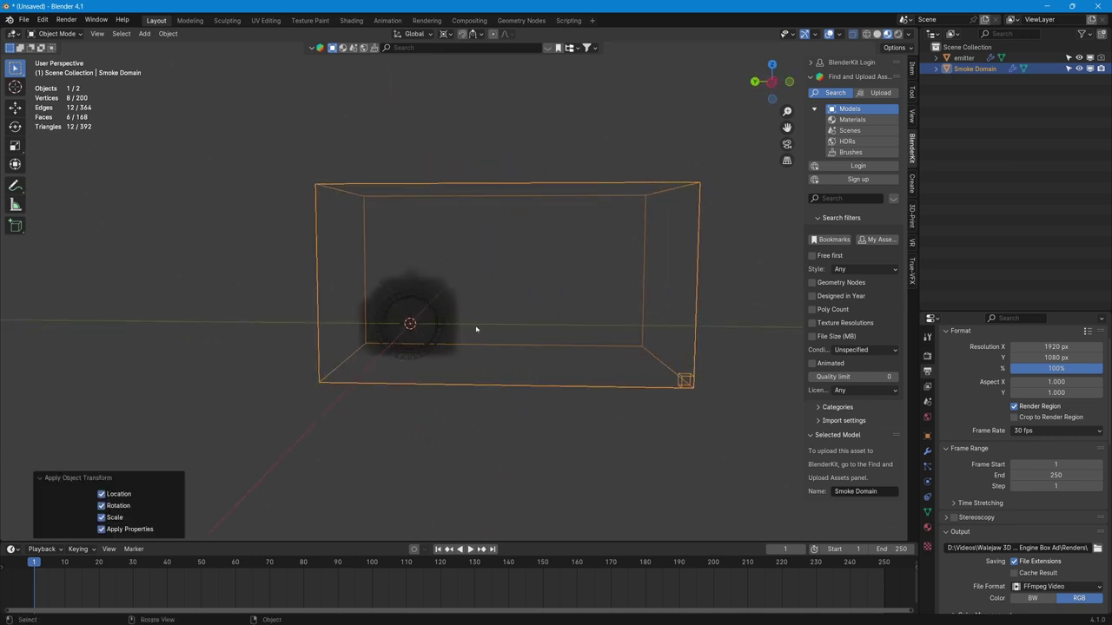
middle_drag(476, 329, 514, 343)
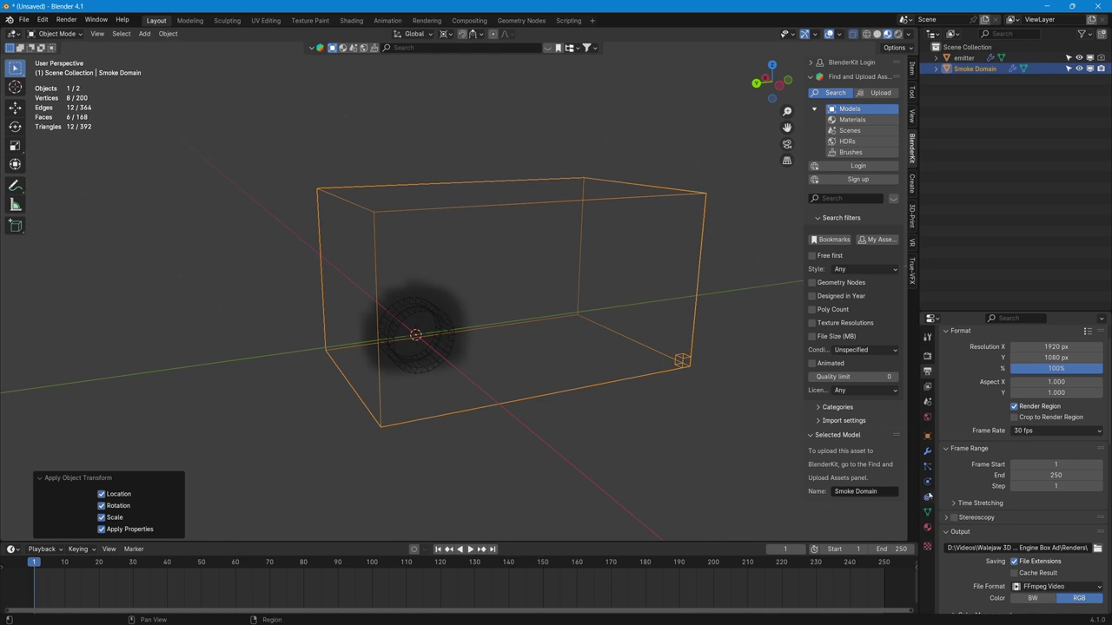
click(928, 483)
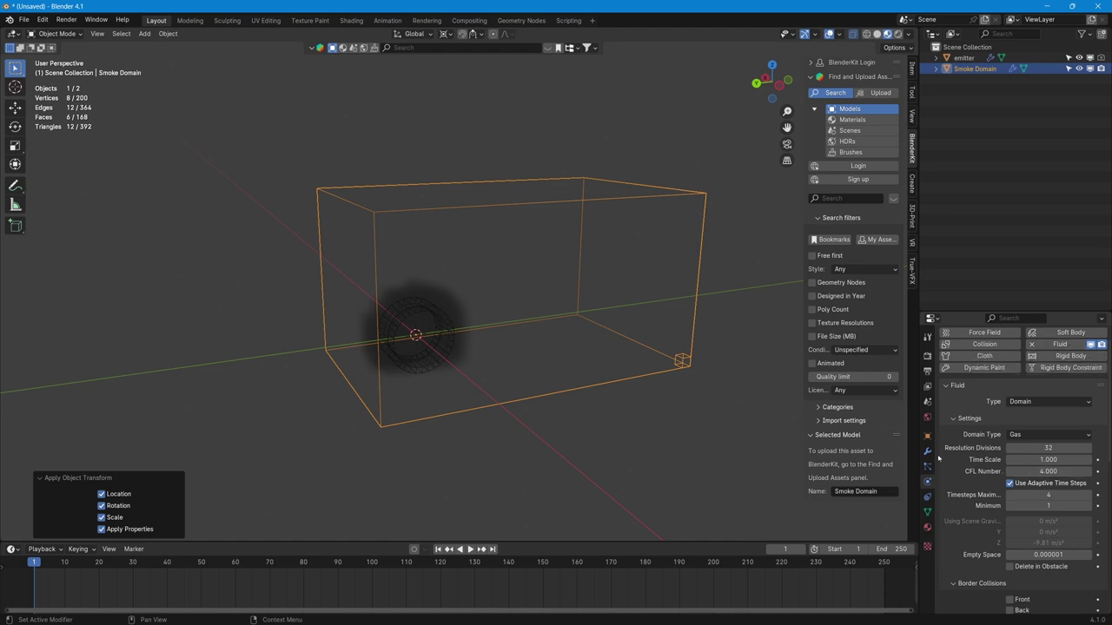
scroll(965, 470, down, 10)
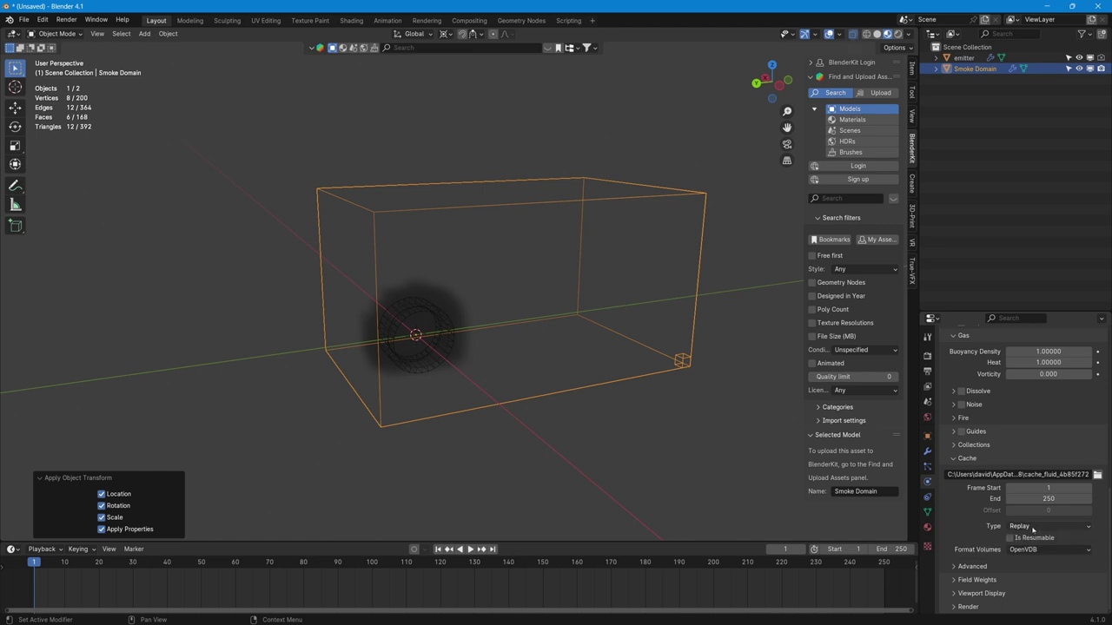
click(472, 549)
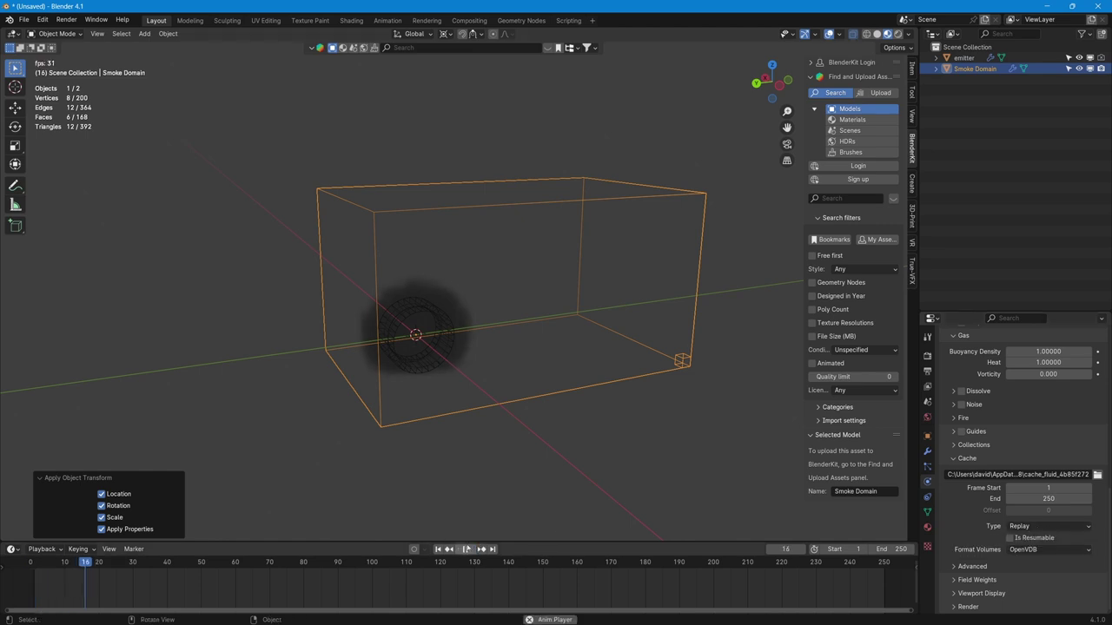
key(space)
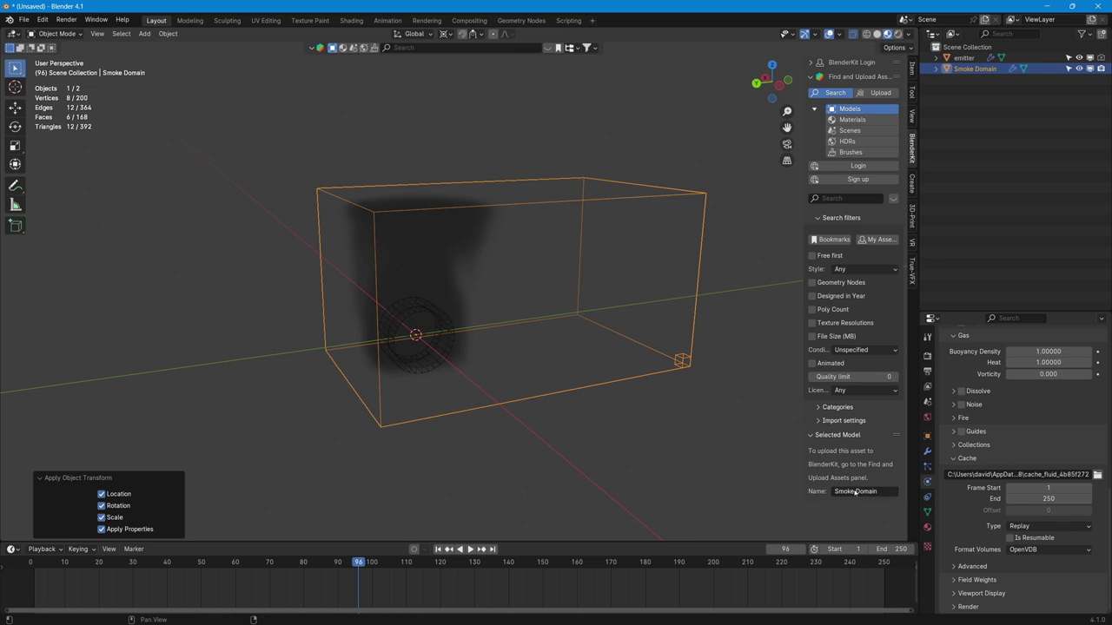
mouse_move(364, 563)
mouse_down()
mouse_move(715, 563)
mouse_move(345, 563)
mouse_up()
click(461, 549)
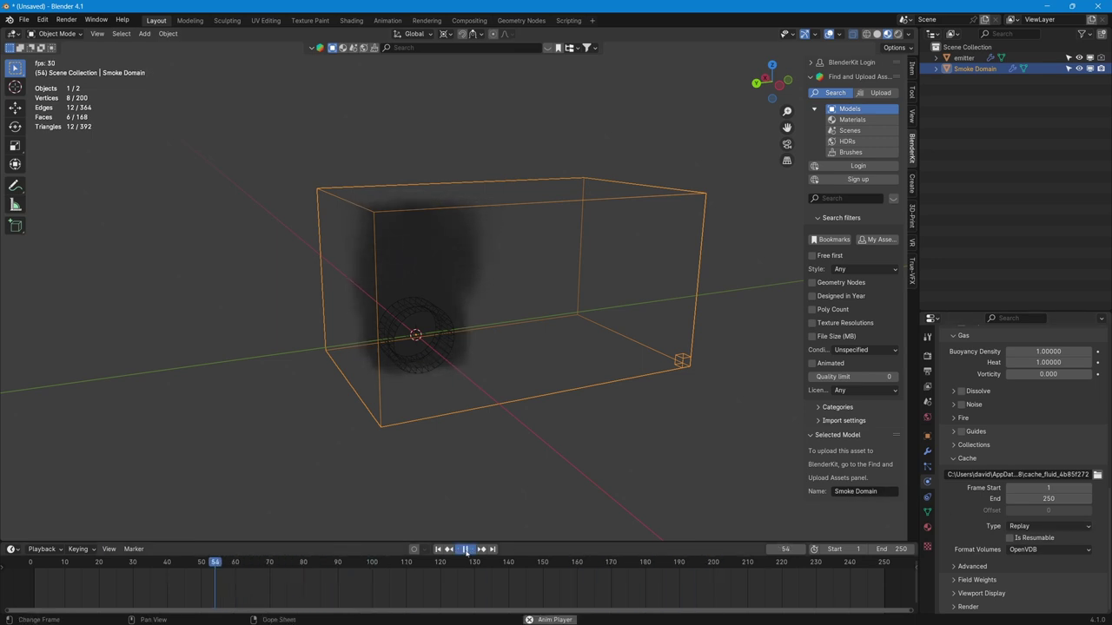
click(466, 549)
Step: Set the domain's cache type to All, make it resumable, and bake the whole simulation
click(1049, 526)
click(1038, 556)
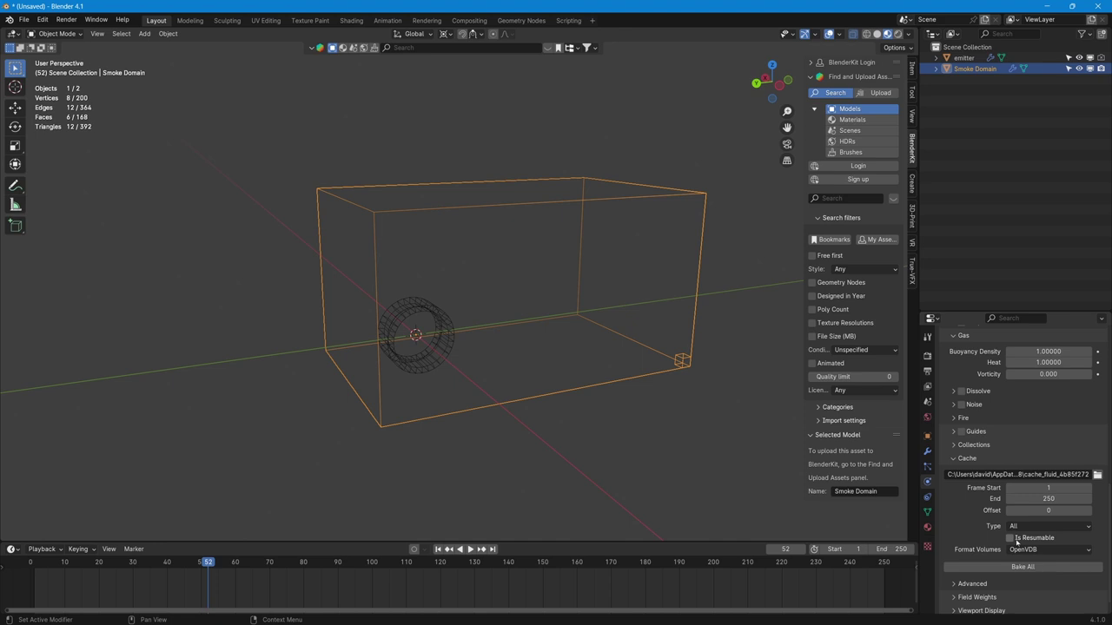
click(1010, 537)
click(988, 566)
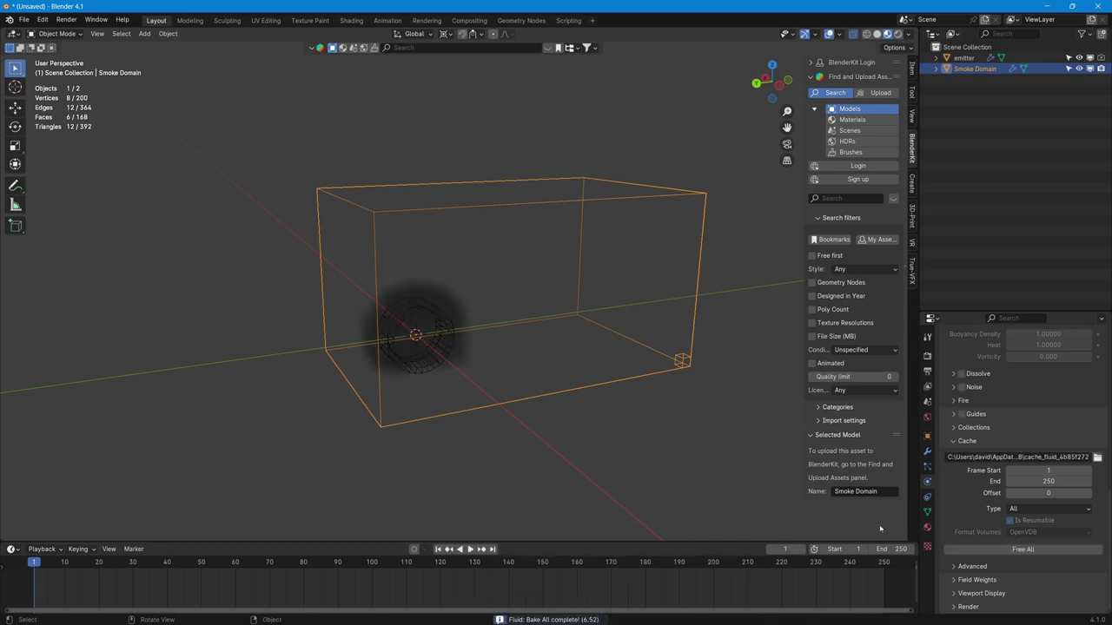
Step: Play the baked simulation and view the smoke around the wheel from several angles
click(470, 549)
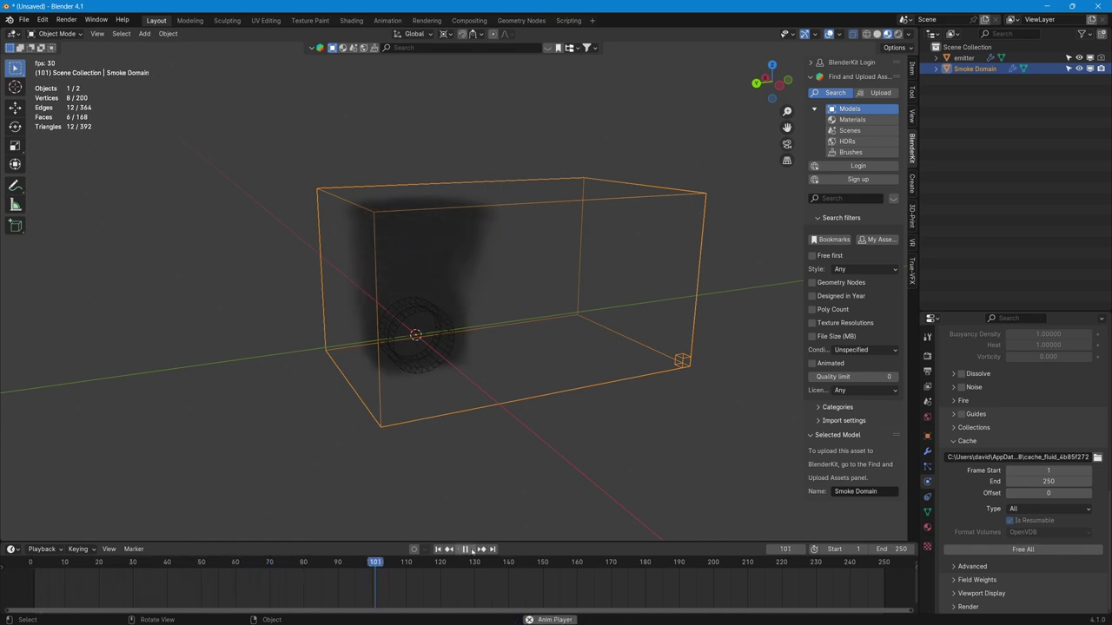
middle_drag(391, 348, 419, 400)
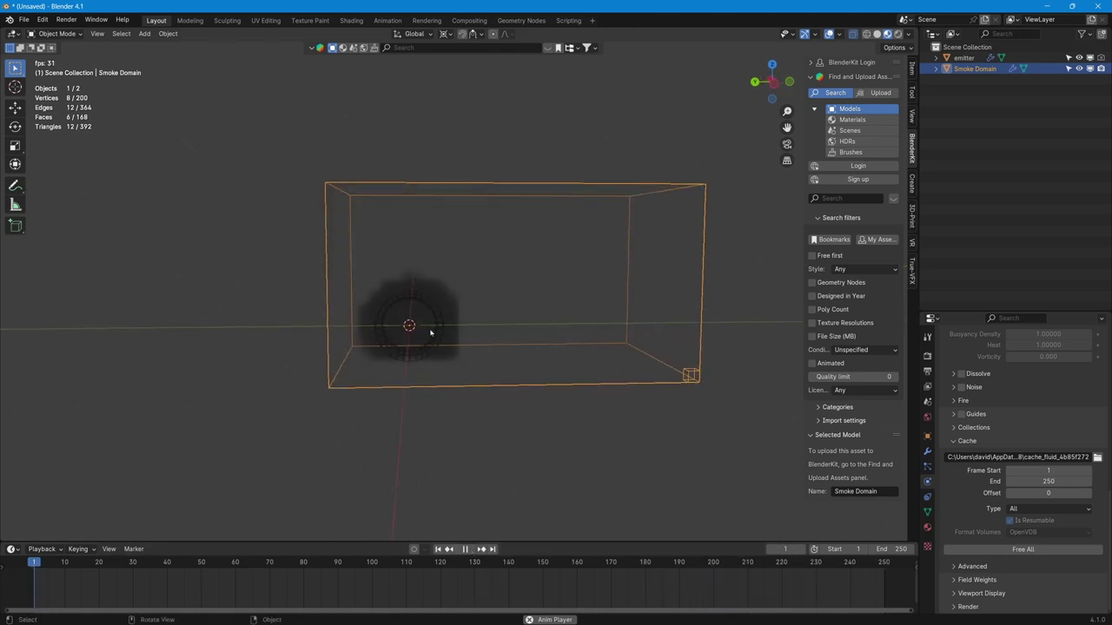
middle_drag(493, 454, 519, 345)
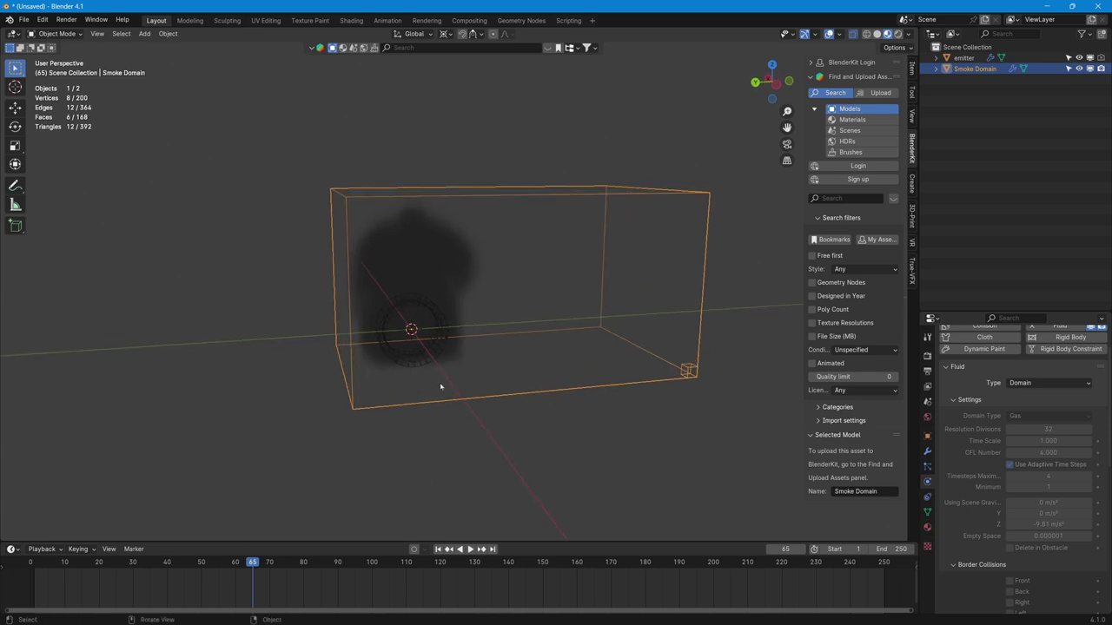
Step: Enable Initial Velocity on the emitter and set its Y velocity to 5 m/s
click(417, 304)
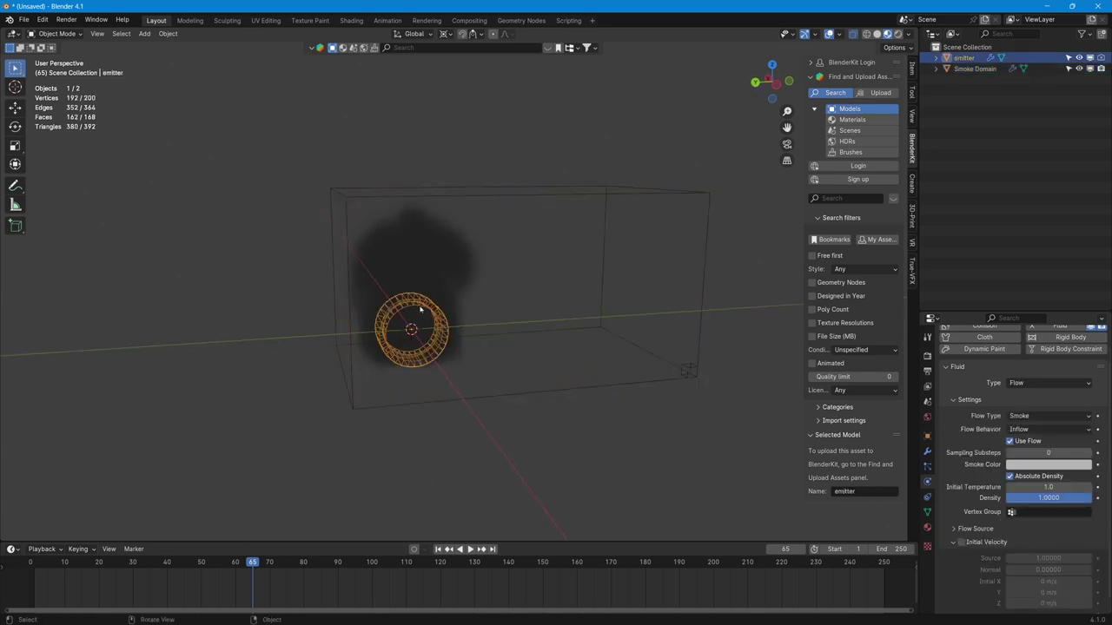
scroll(964, 539, down, 1)
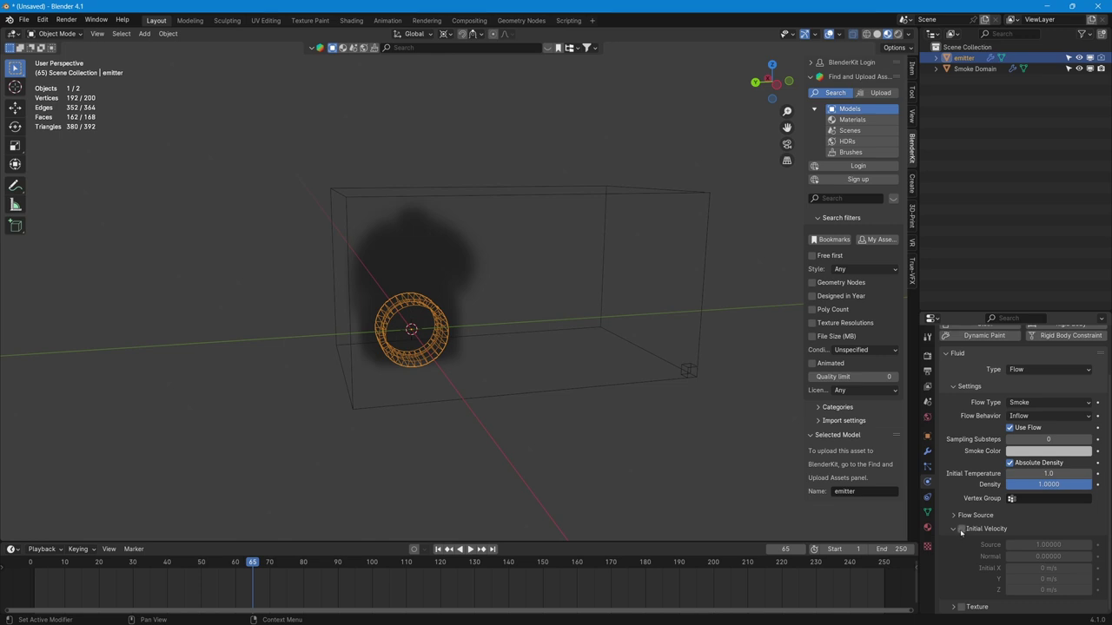
click(961, 529)
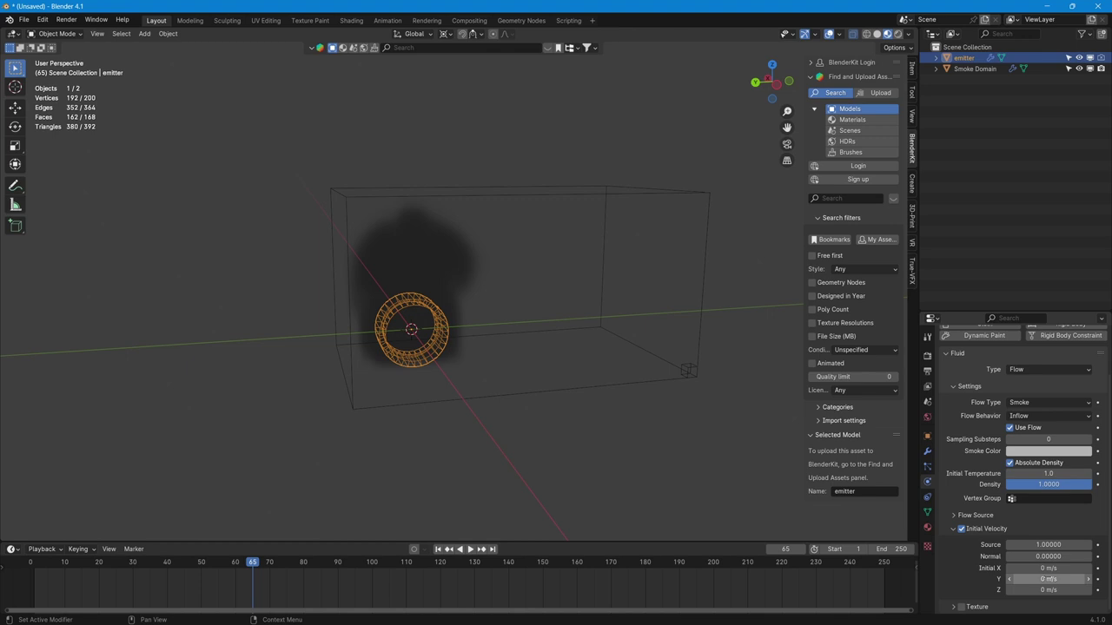
click(1062, 581)
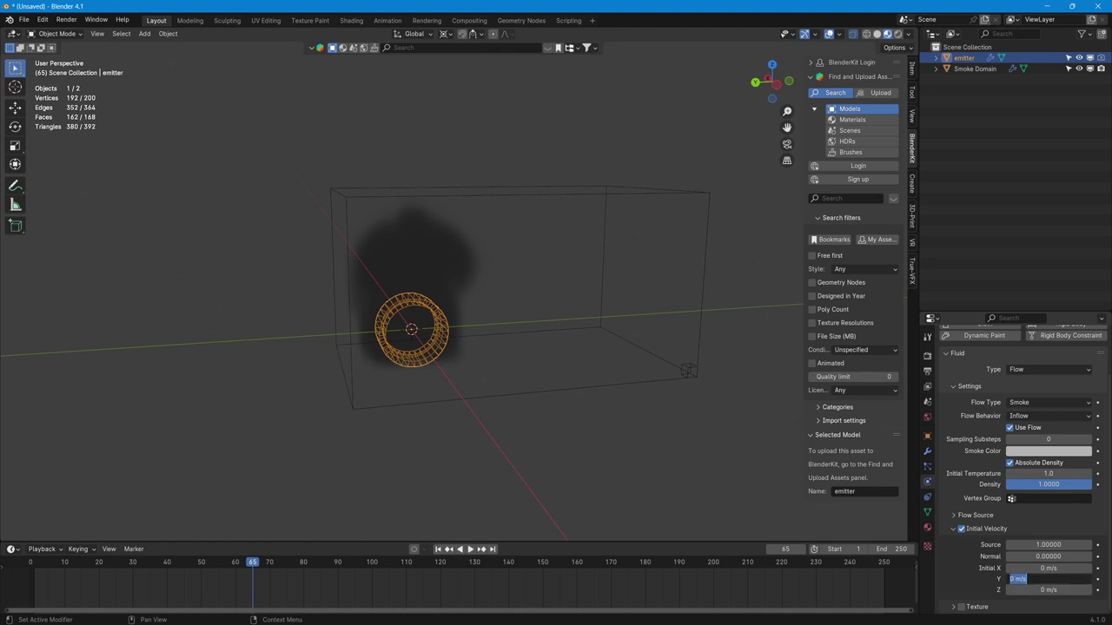
text(5)
key(Return)
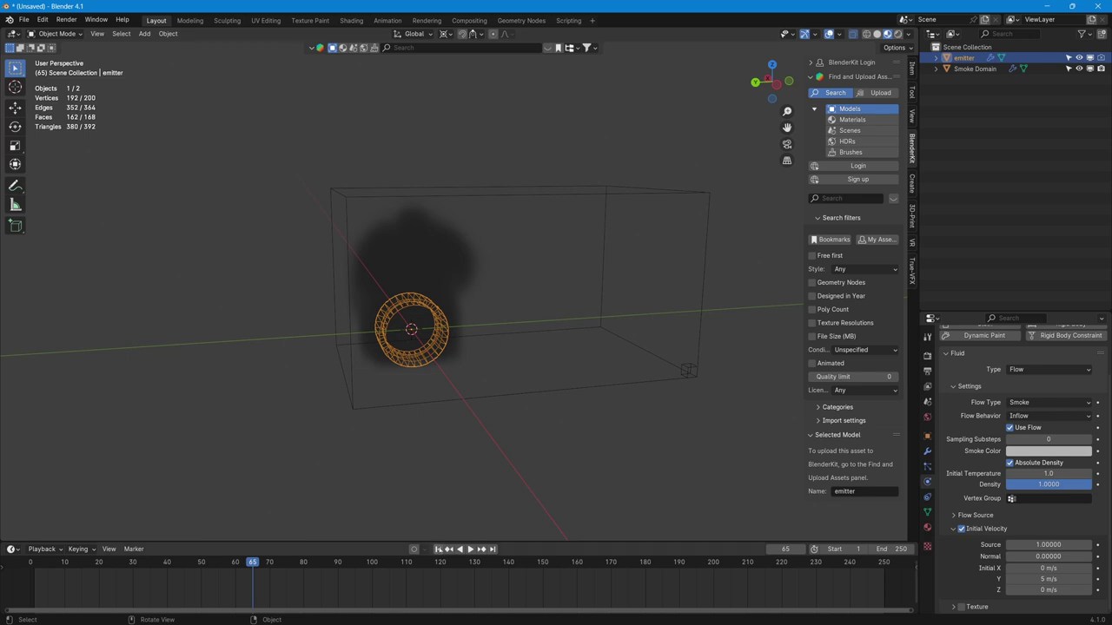
Step: Replay the simulation from the first frame to check the smoke's direction
click(439, 549)
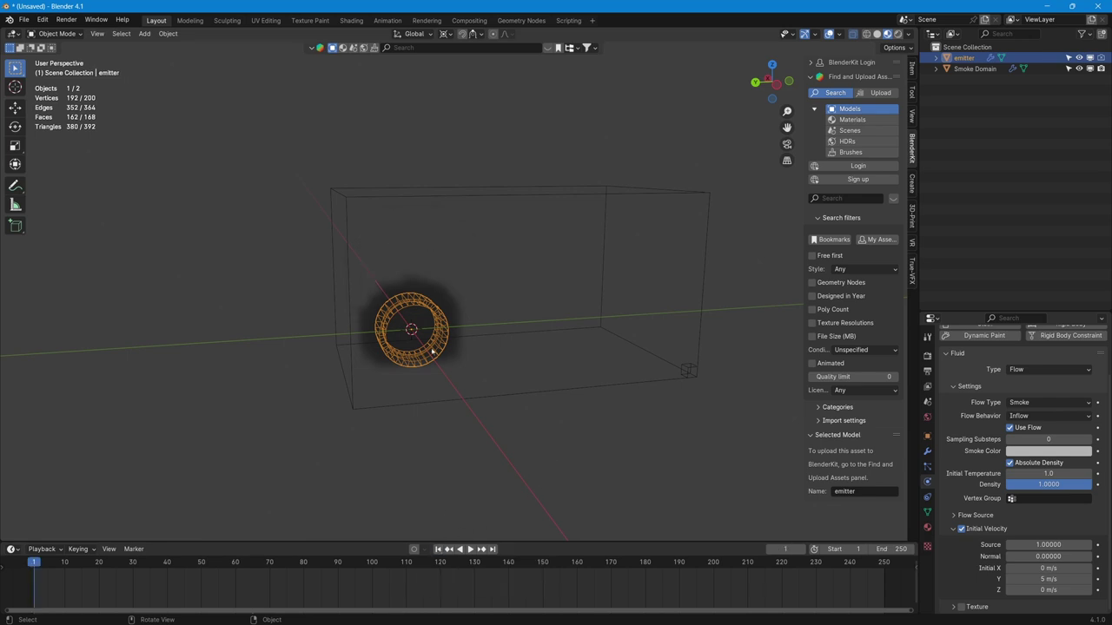
click(470, 549)
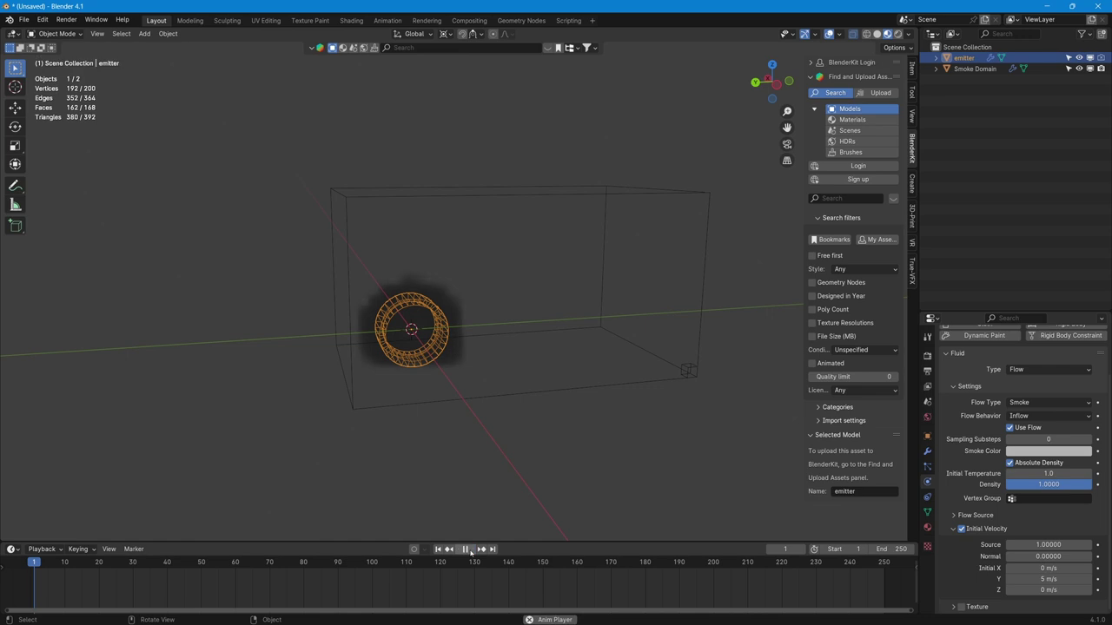
key(space)
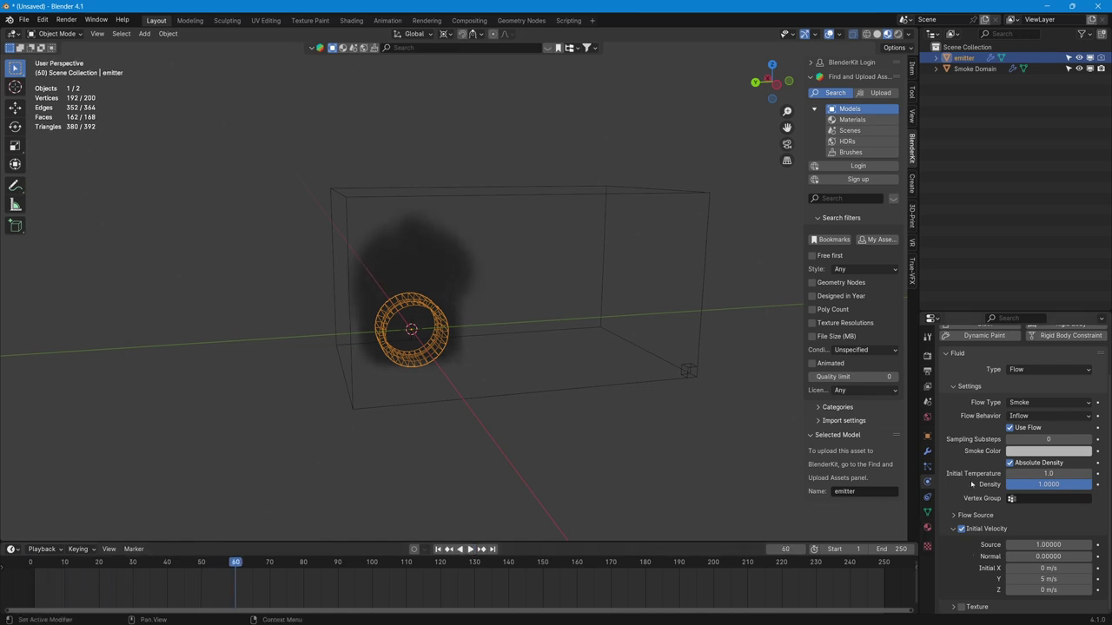
Step: Free the smoke domain's baked simulation and bake it all again
click(467, 400)
scroll(999, 491, down, 8)
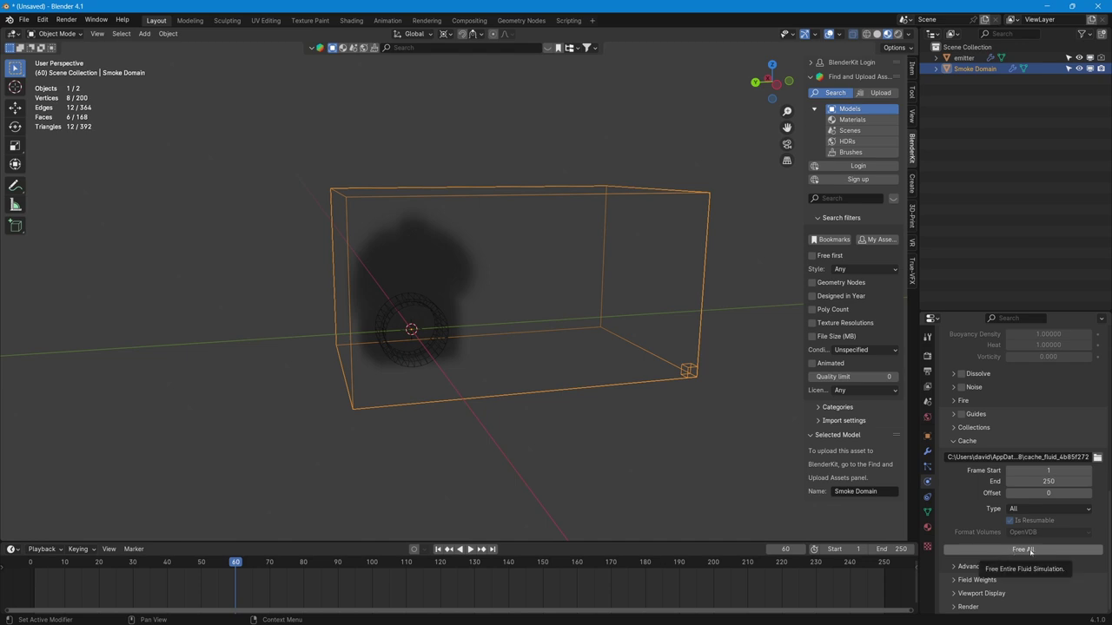
click(1028, 550)
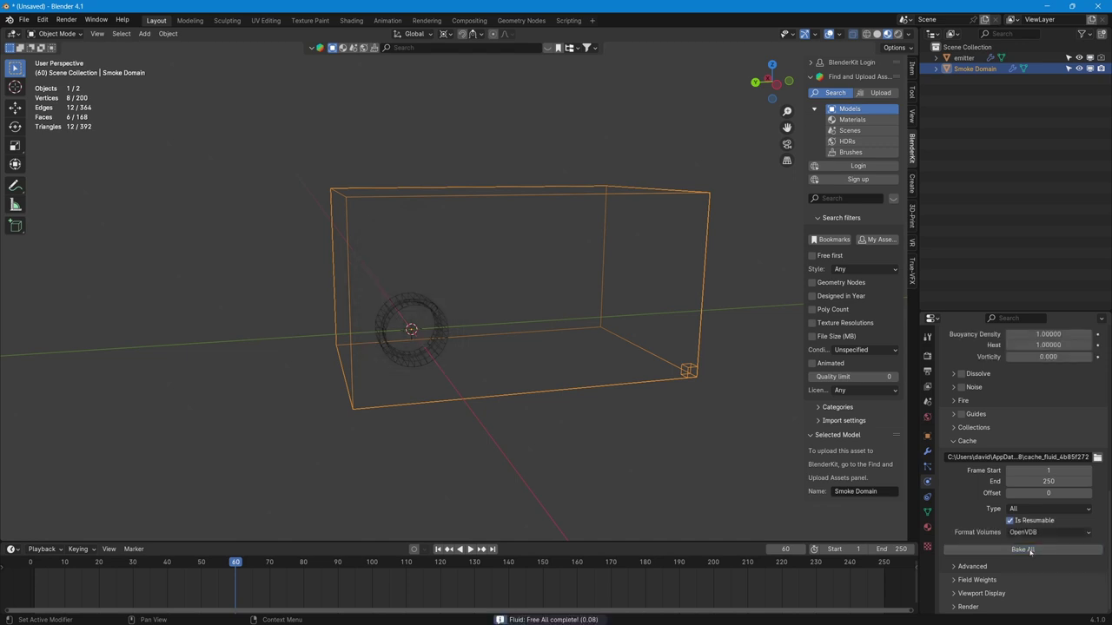
click(1028, 550)
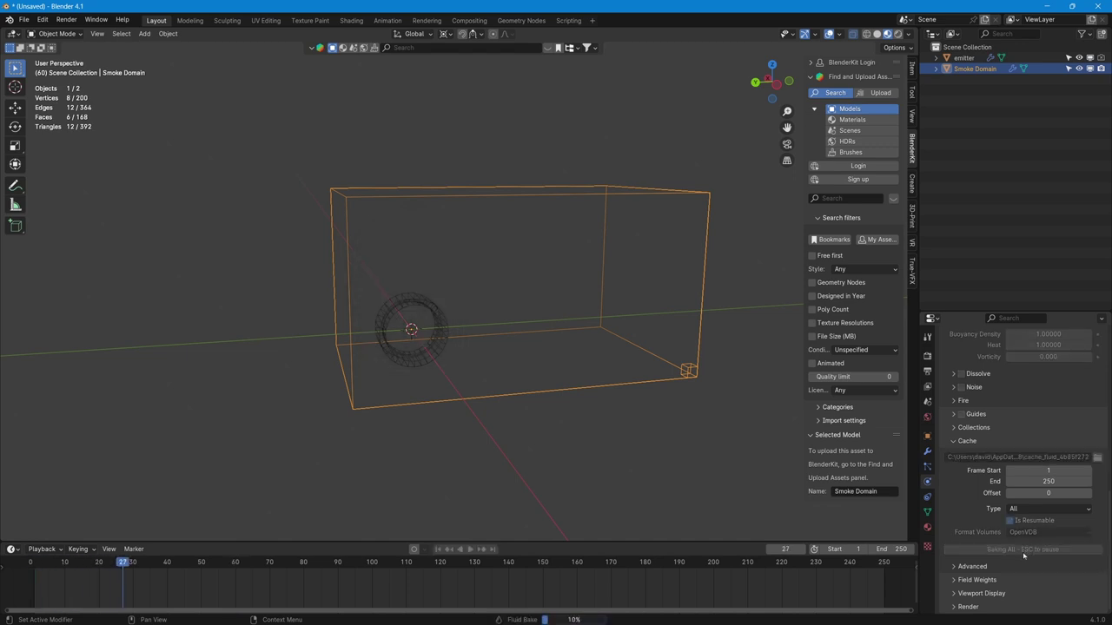
Step: Set the smoke domain's cache type to Replay
click(1049, 509)
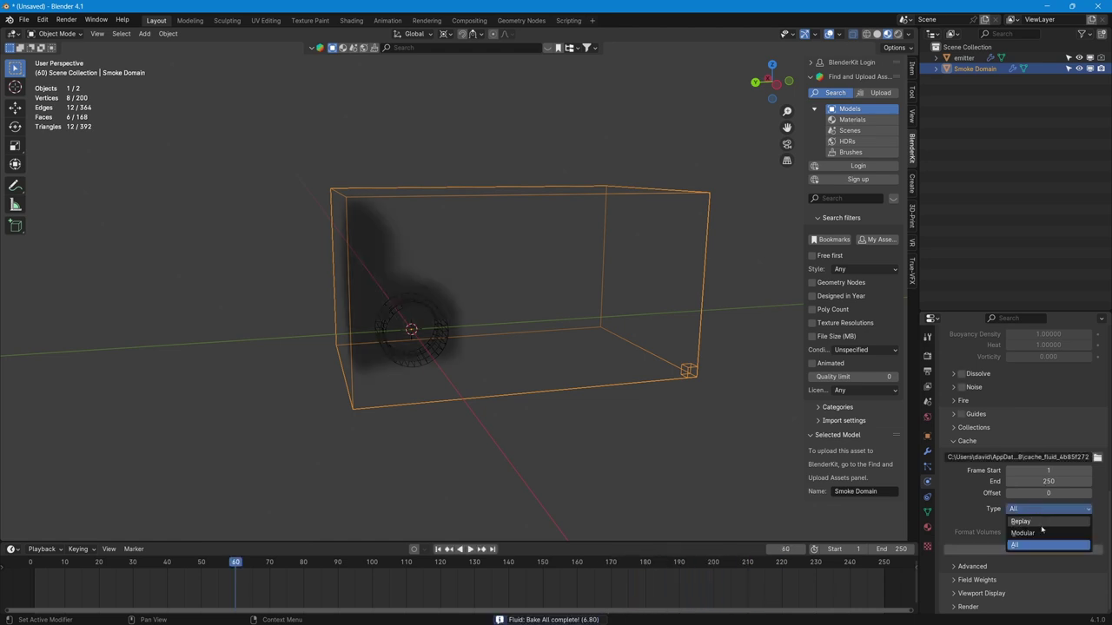
click(1038, 521)
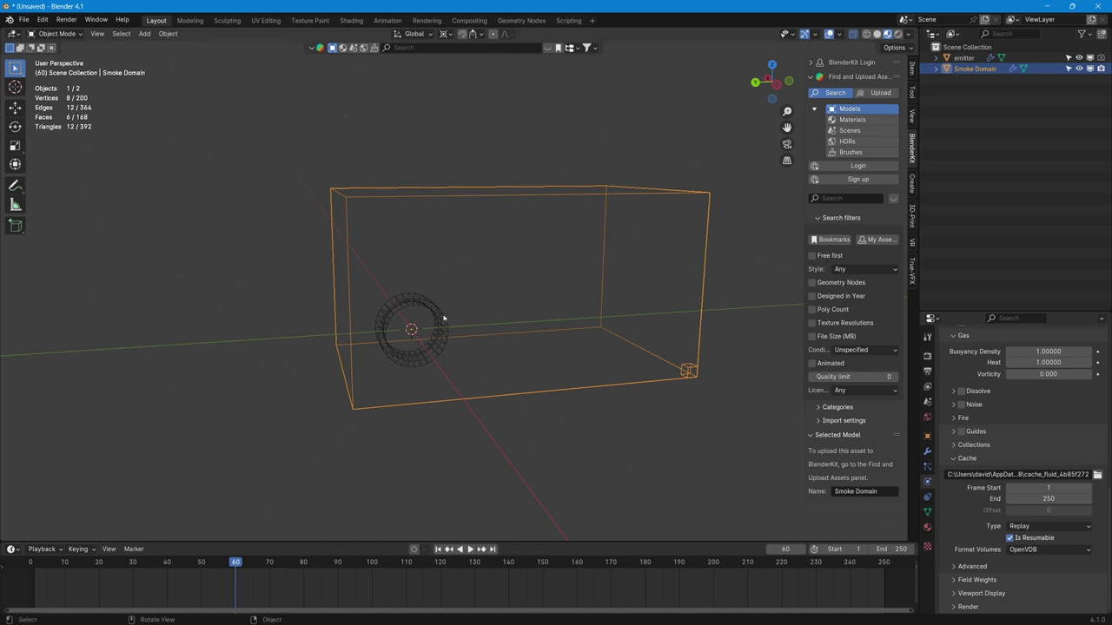
Step: Set the emitter's initial Y velocity to -5 m/s
click(443, 319)
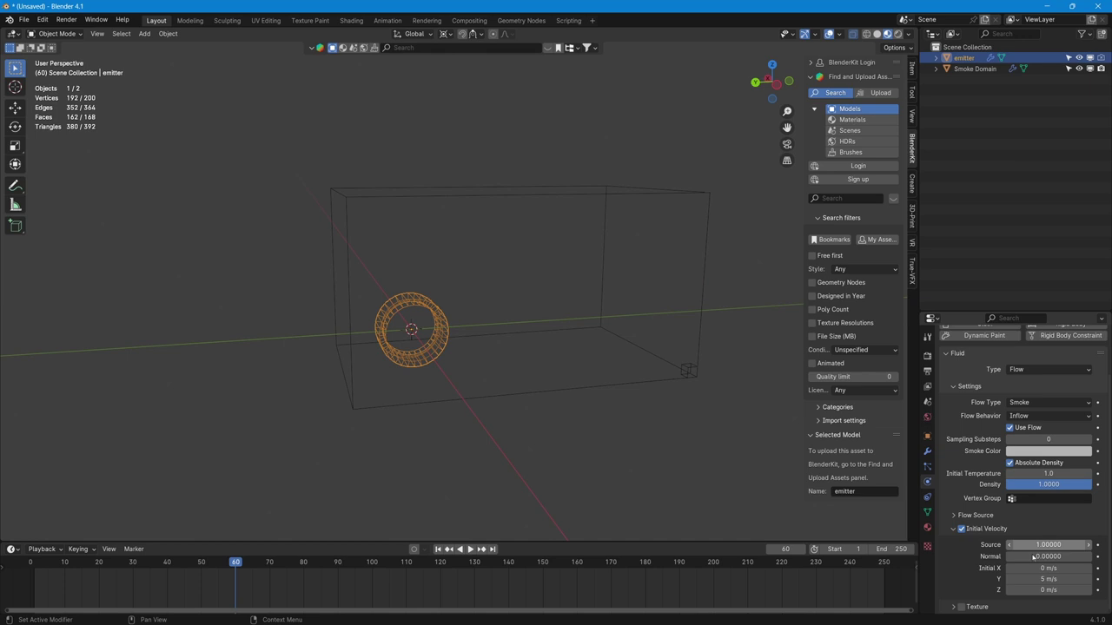
click(1046, 579)
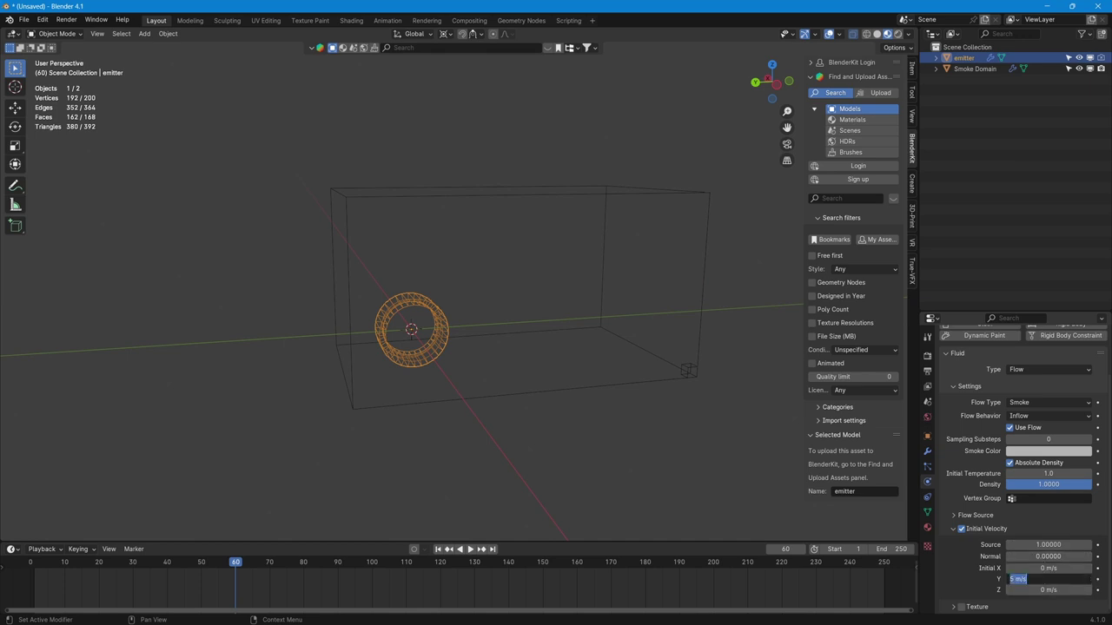
click(1009, 578)
text(-)
key(Return)
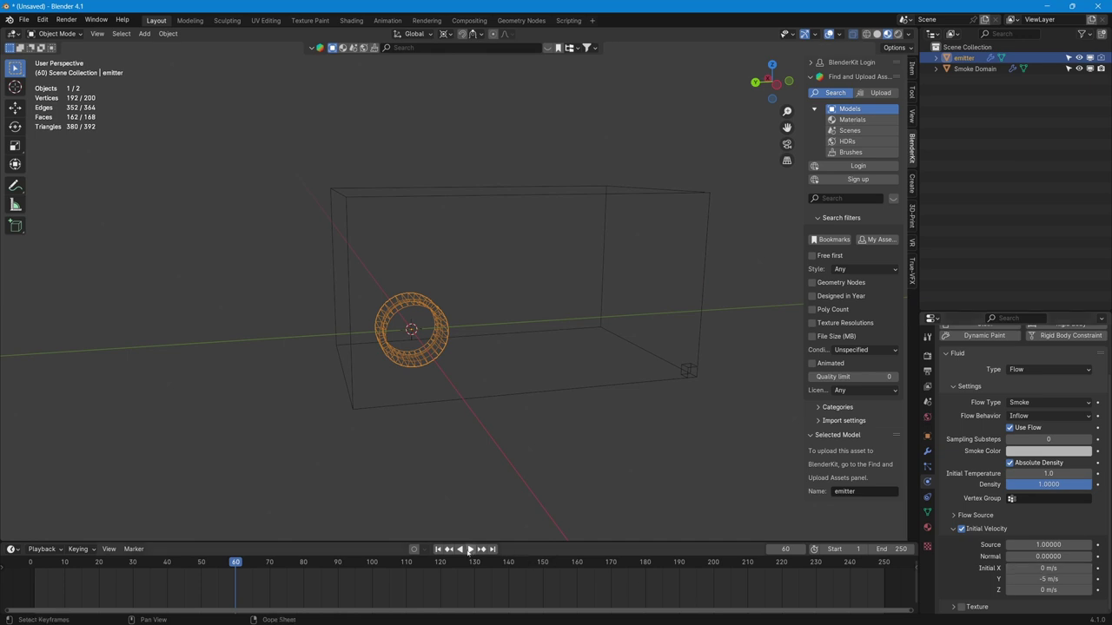
Step: Play the animation from the start and examine how the smoke trails behind the wheel
click(469, 548)
click(438, 549)
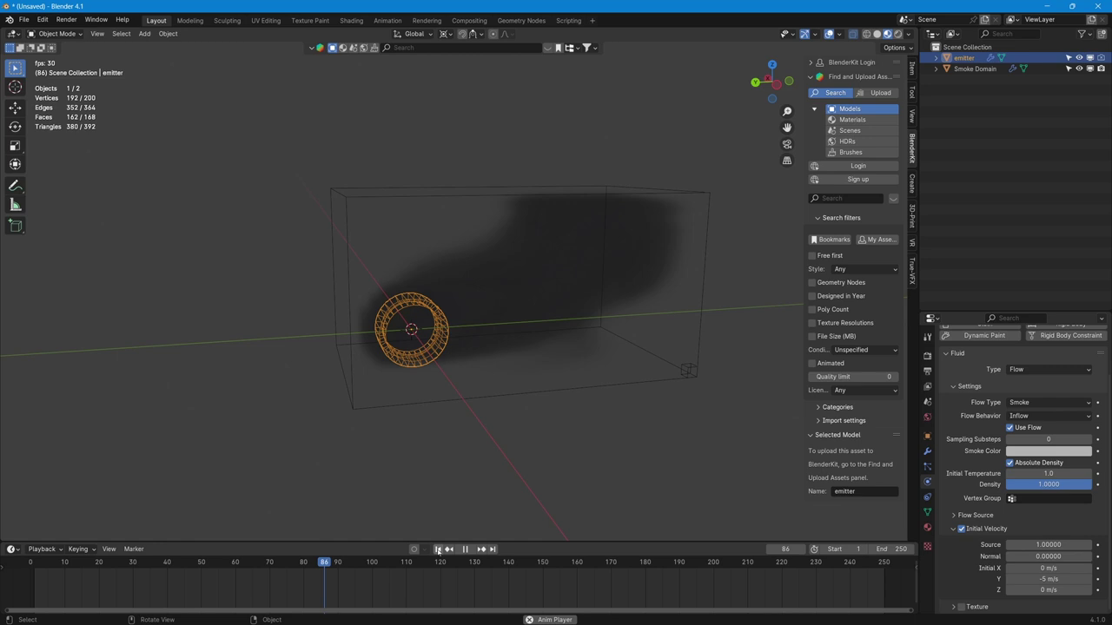
mouse_move(564, 437)
middle_down()
mouse_move(504, 414)
mouse_move(568, 425)
mouse_move(550, 427)
middle_up()
key(space)
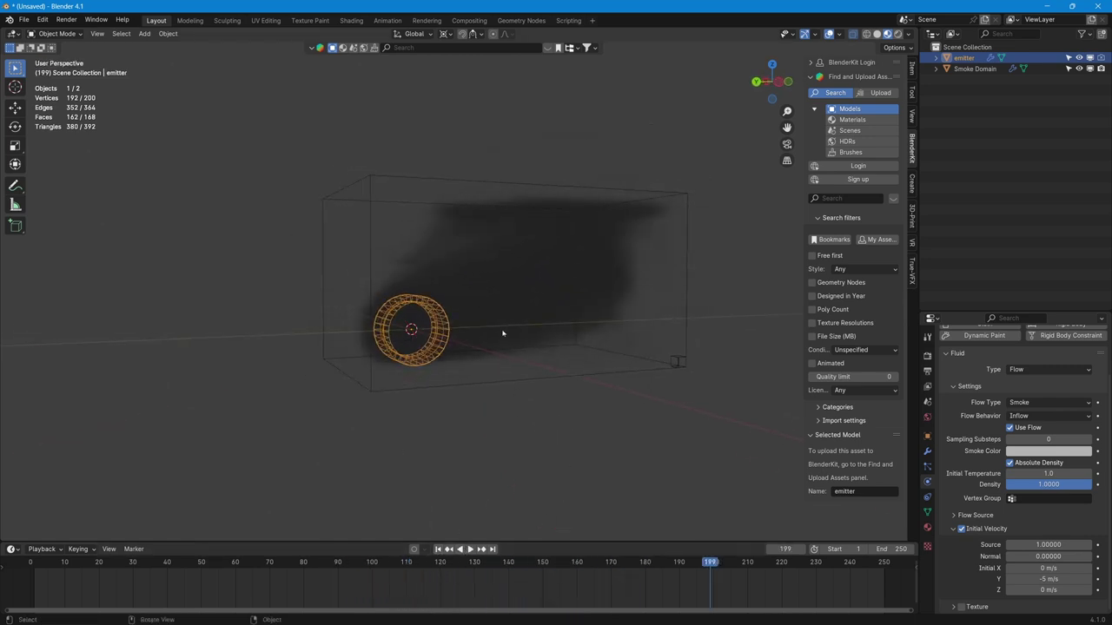
Step: Enable Dissolve for the smoke domain's gas and set the dissolve time to 30
middle_drag(502, 333, 693, 207)
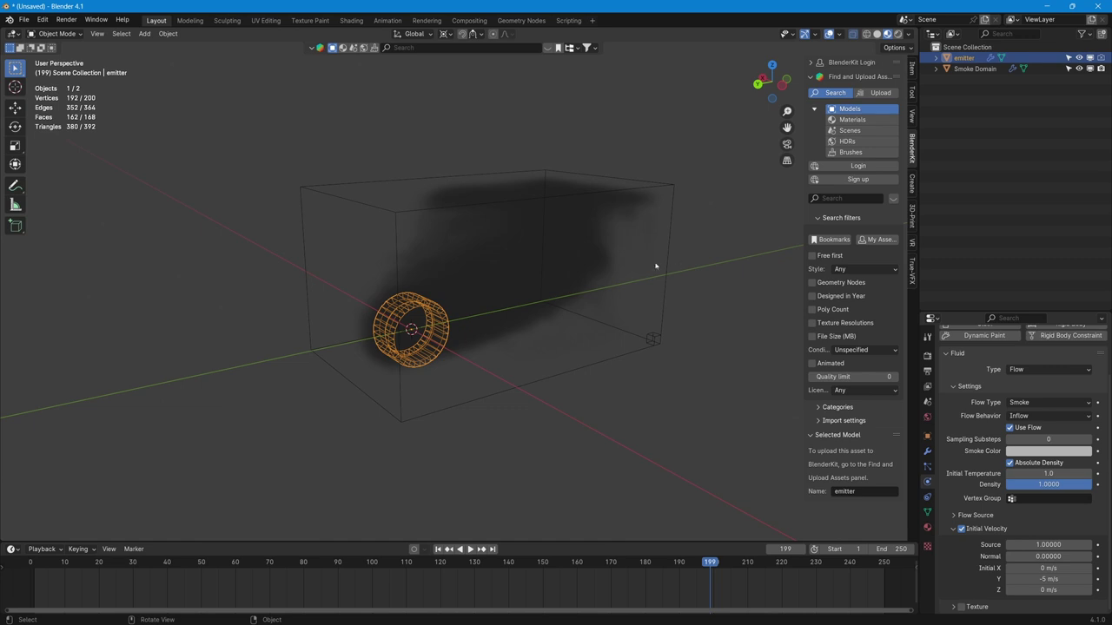
middle_drag(656, 267, 609, 304)
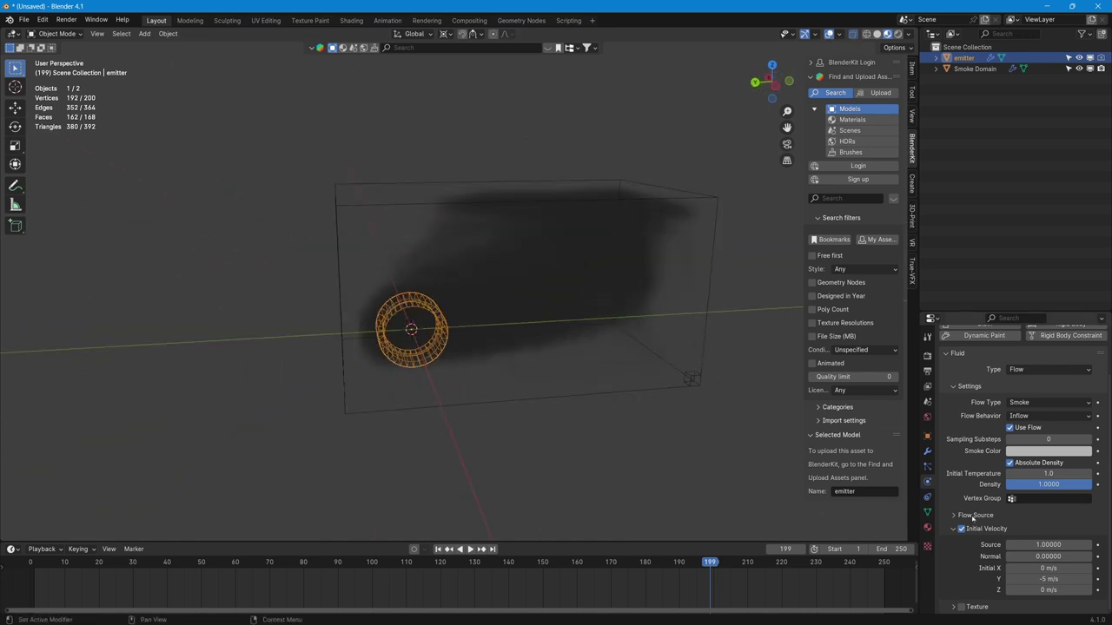
click(628, 395)
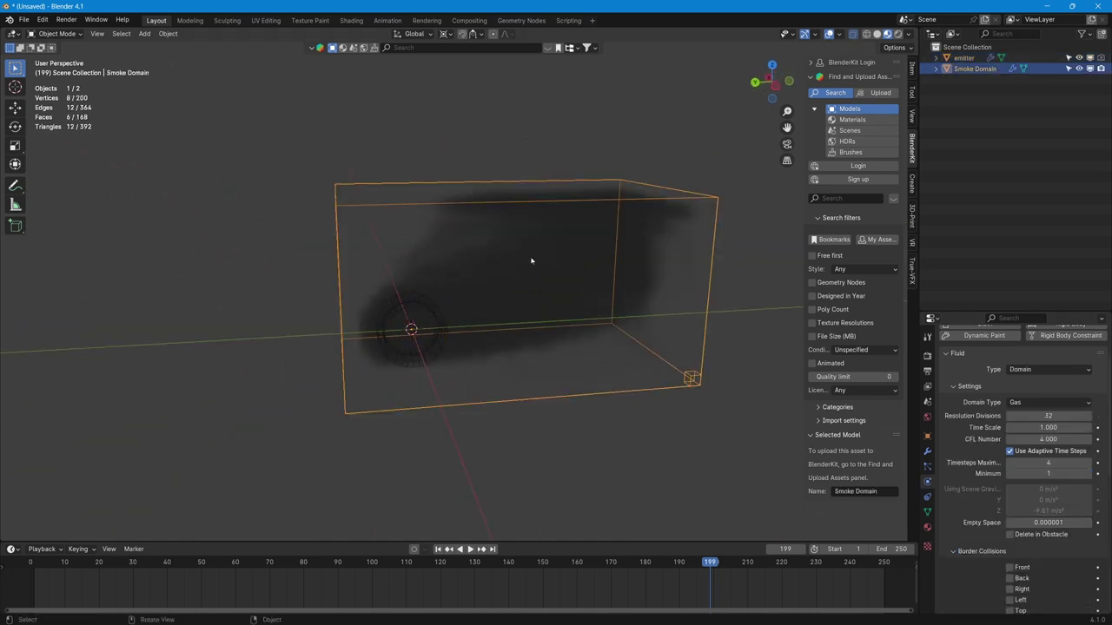
scroll(964, 503, down, 6)
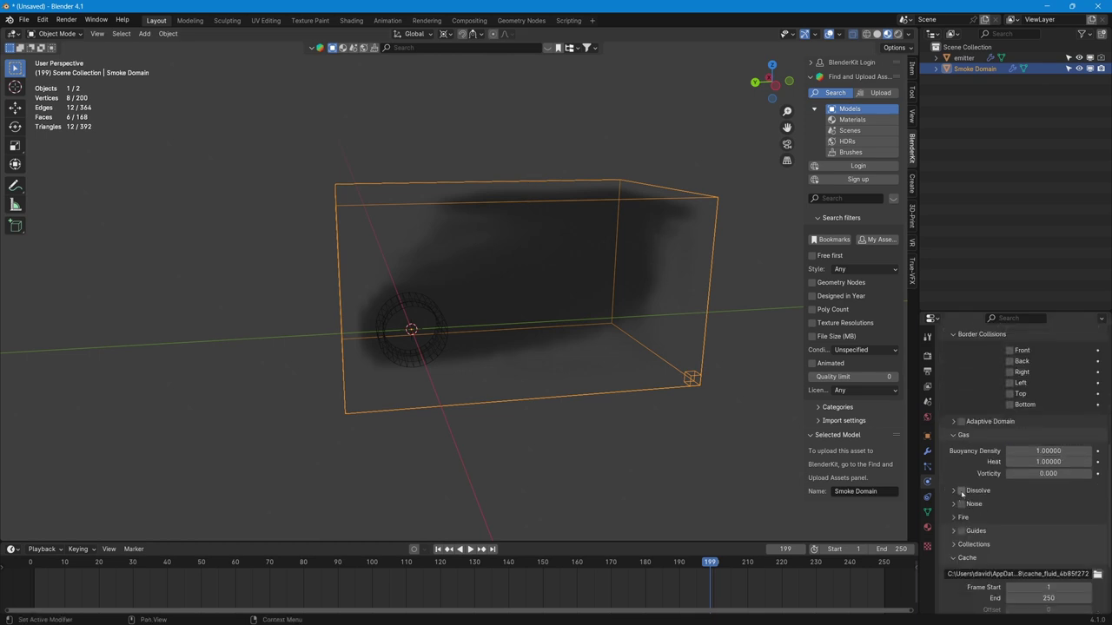
click(962, 492)
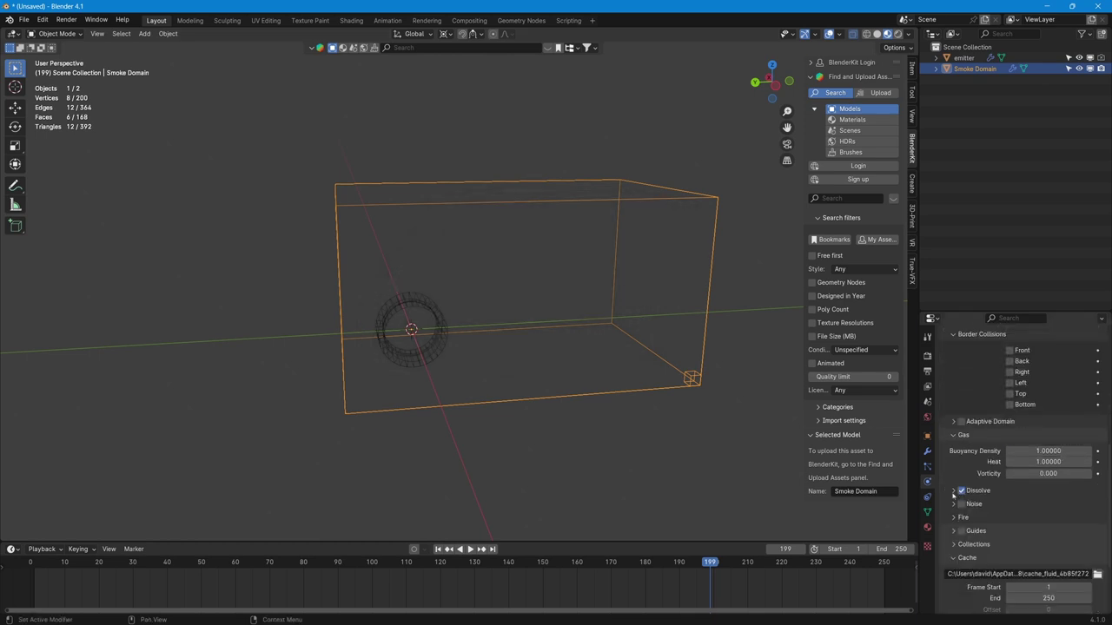
click(953, 492)
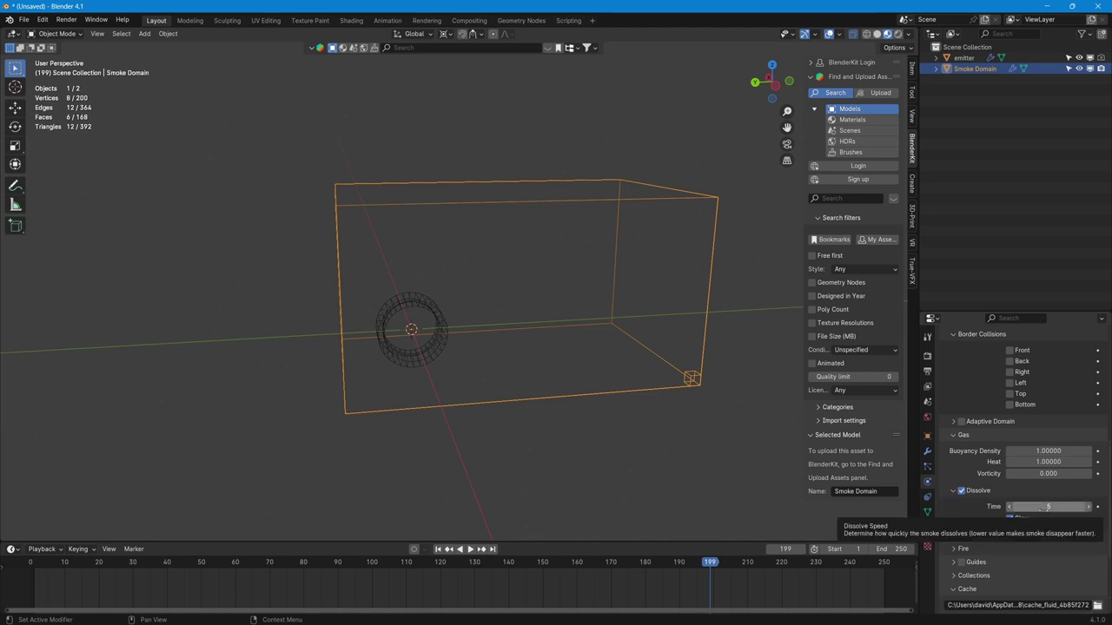
click(1047, 507)
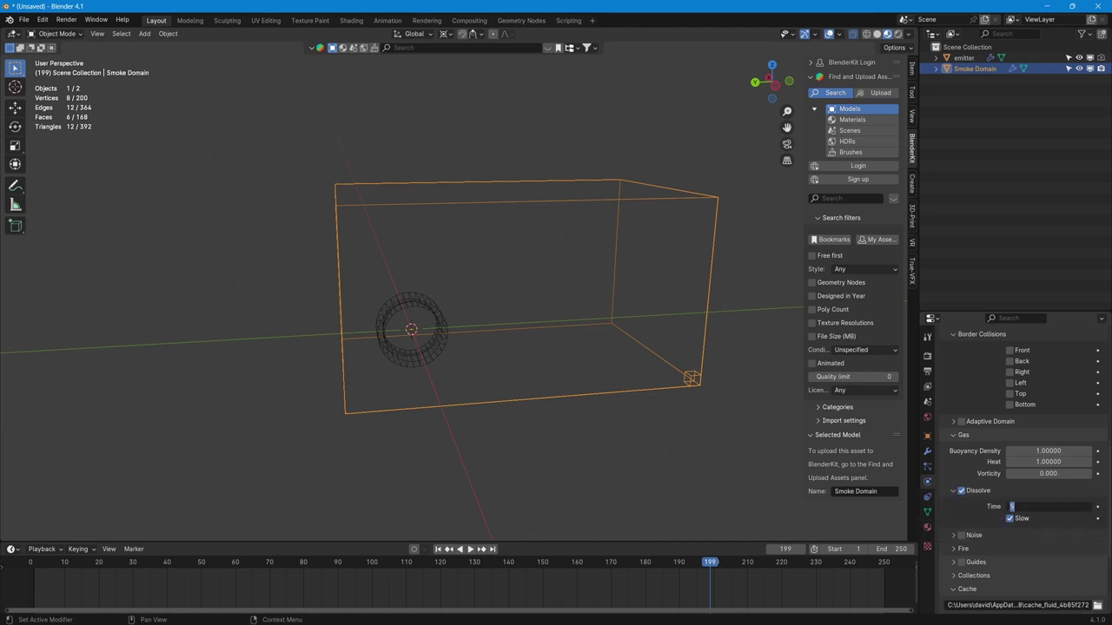
text(30)
key(Return)
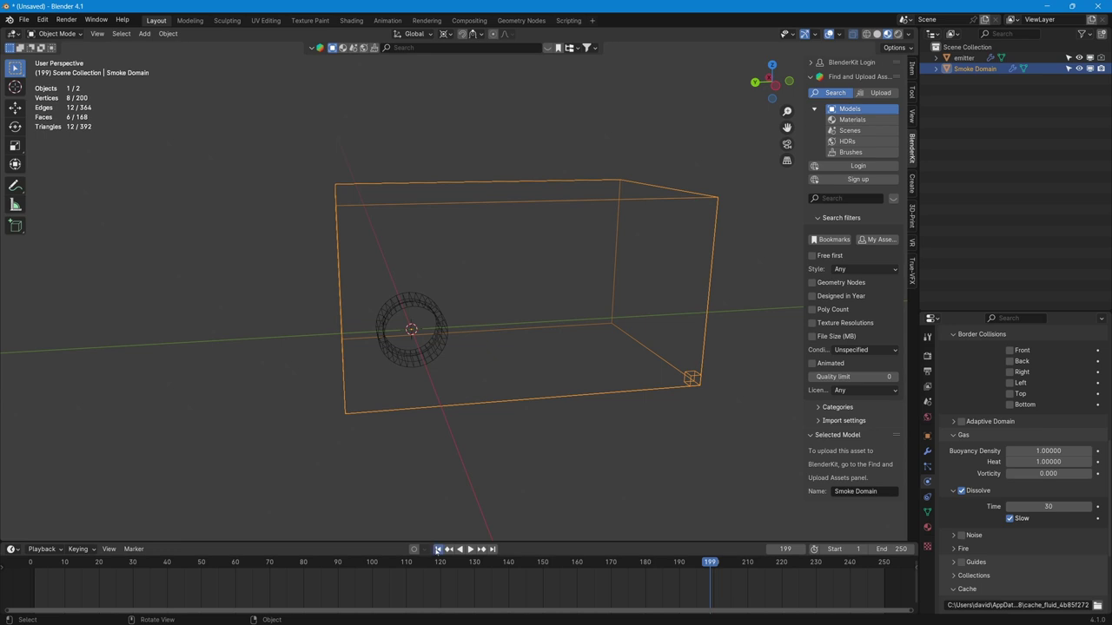
Step: Play the animation from the first frame to check how the smoke dissolves behind the wheel
click(437, 549)
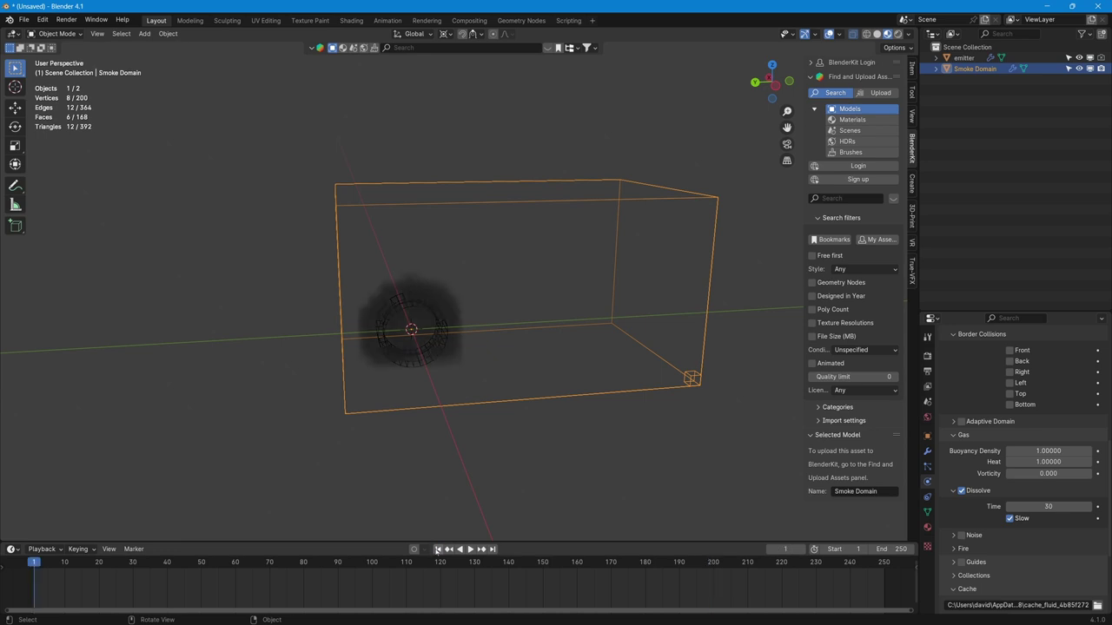
click(469, 549)
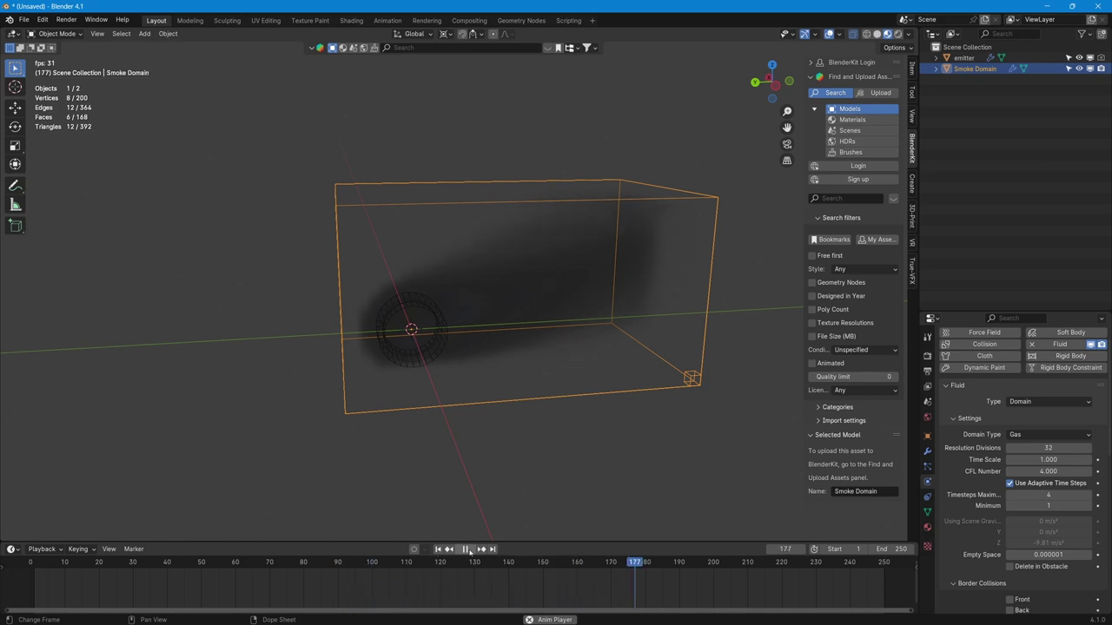
key(space)
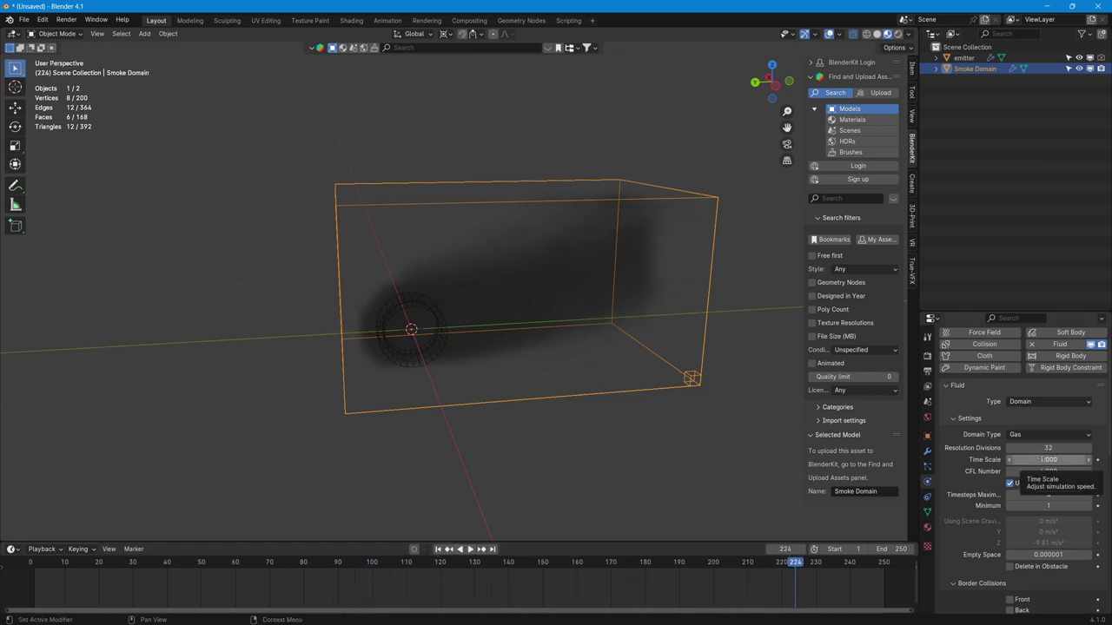
Step: Set the smoke domain's time scale to 2
click(1039, 460)
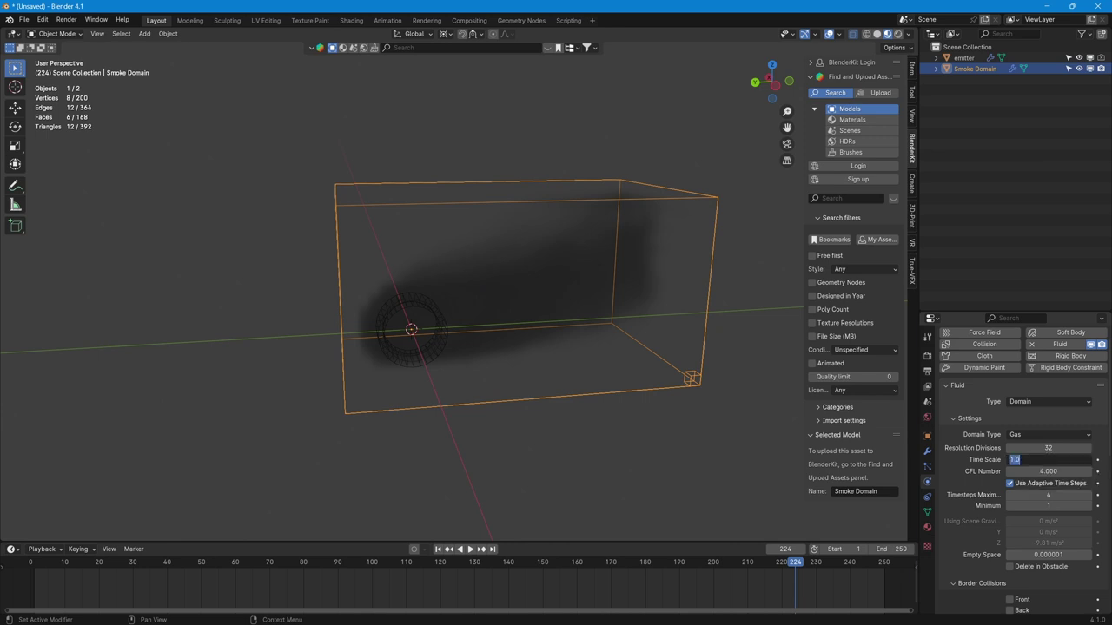
text(2)
key(Return)
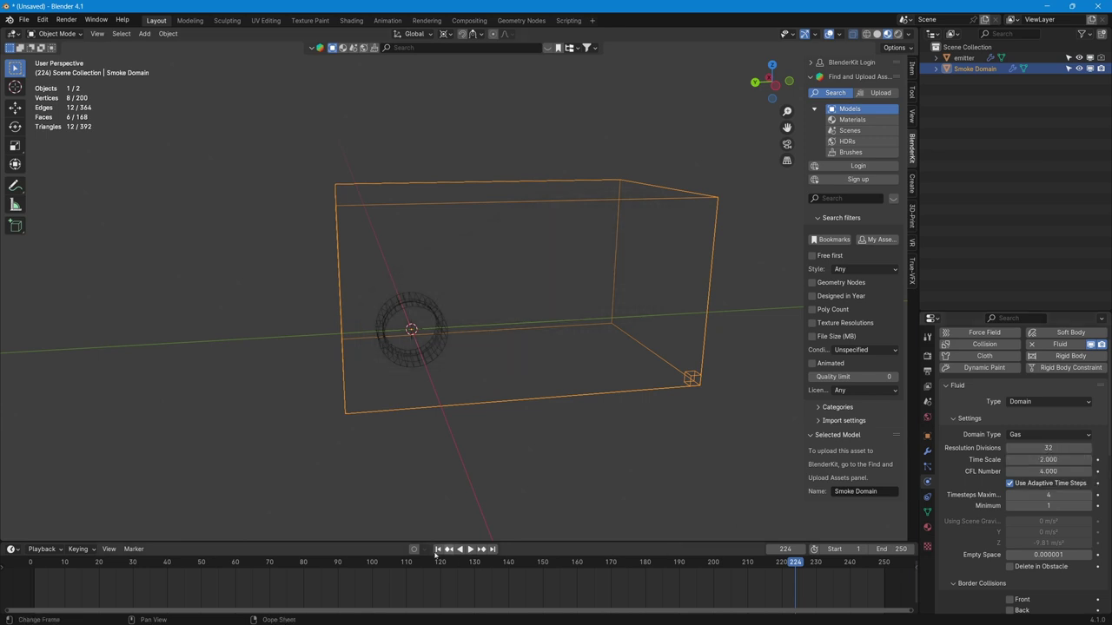
Step: Replay the simulation from the first frame and scrub through it to judge the smoke's speed
click(437, 550)
key(space)
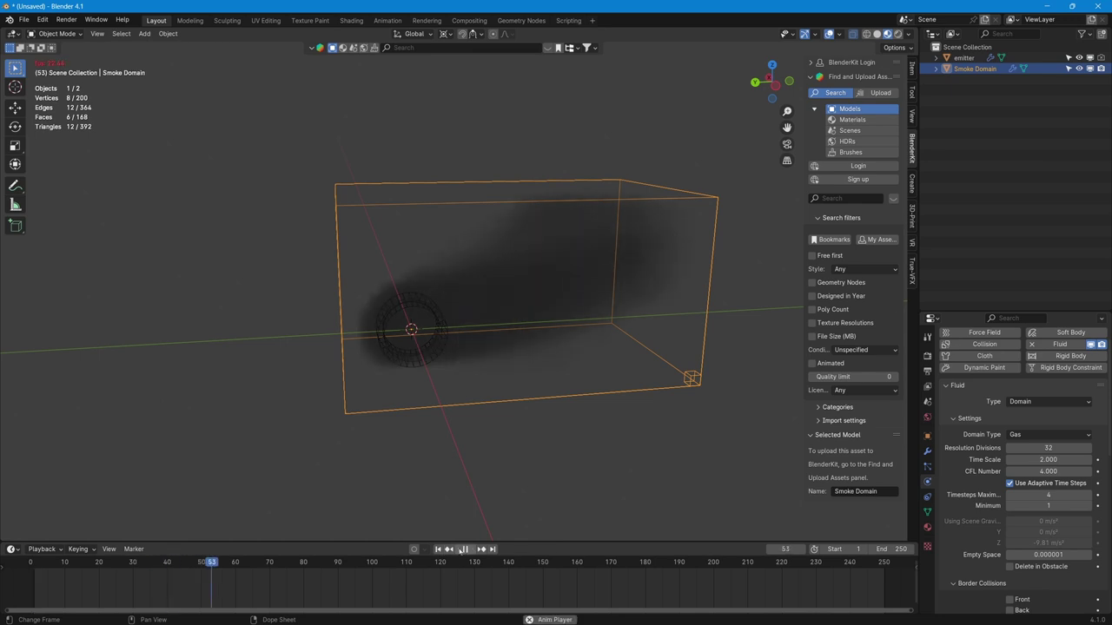
click(462, 549)
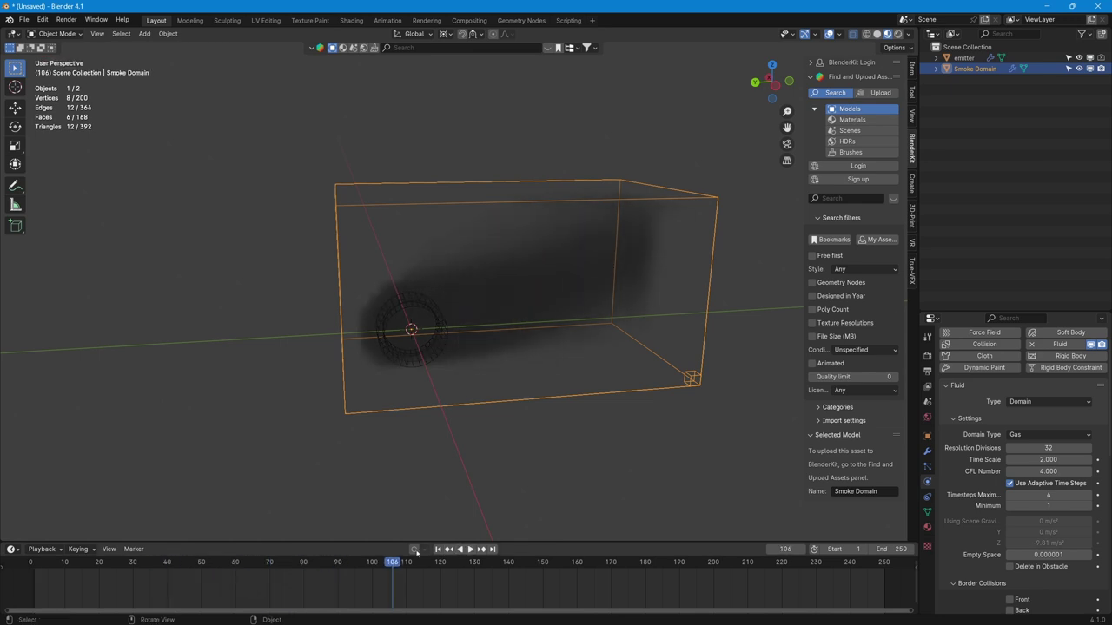
drag(395, 563, 325, 573)
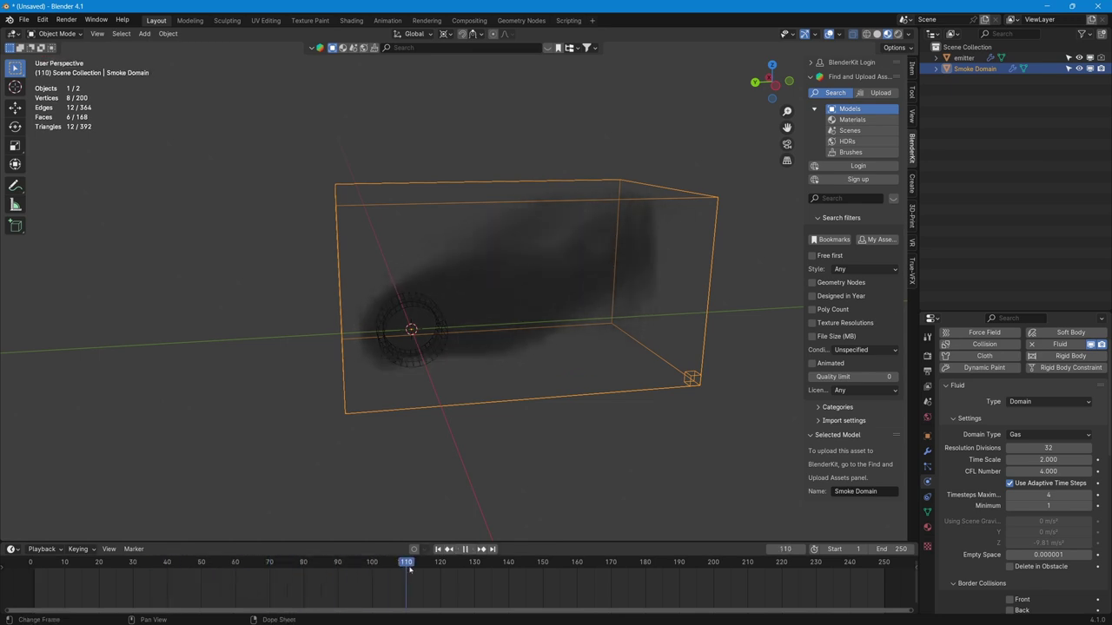
key(space)
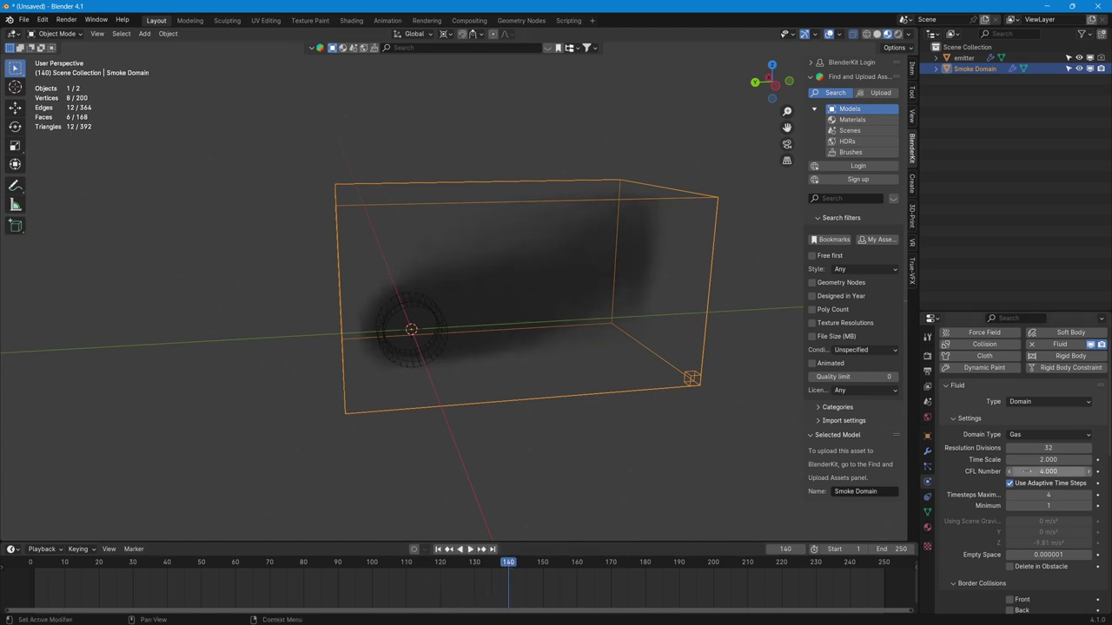
Step: Set the smoke domain's CFL number to 10
click(1034, 471)
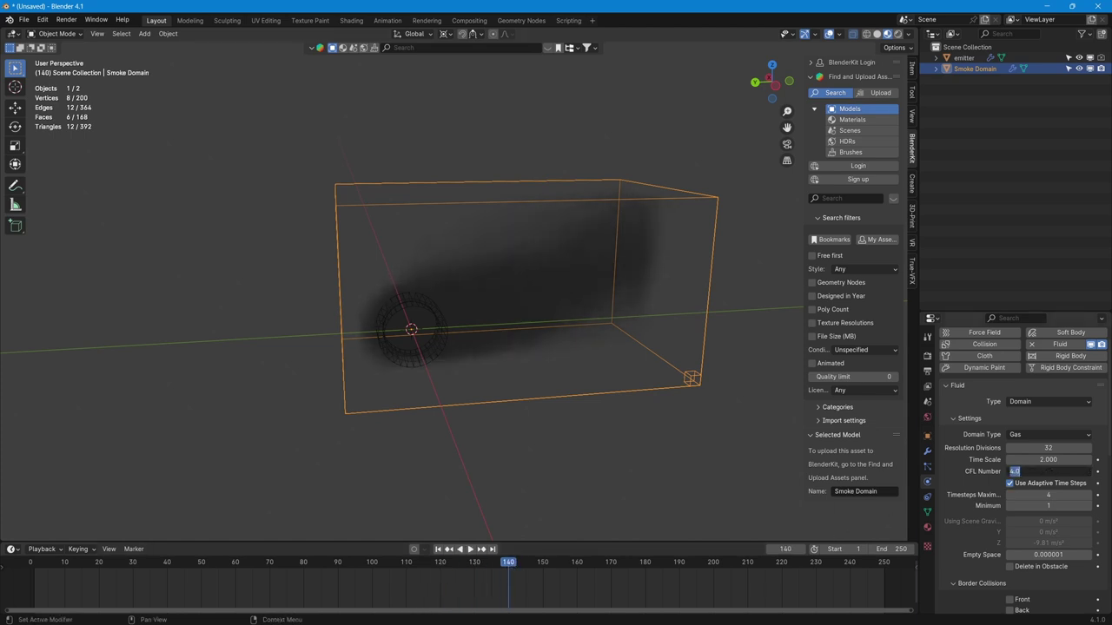
text(10)
key(Return)
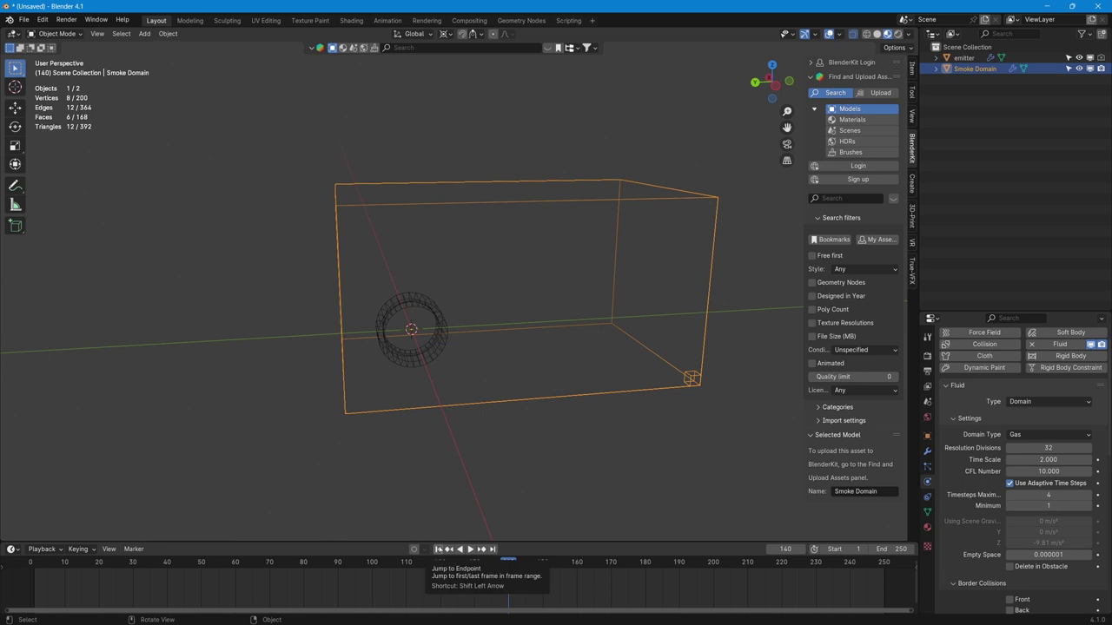
Step: Play the simulation from the first frame to check the smoke with the new CFL number
click(439, 549)
click(470, 549)
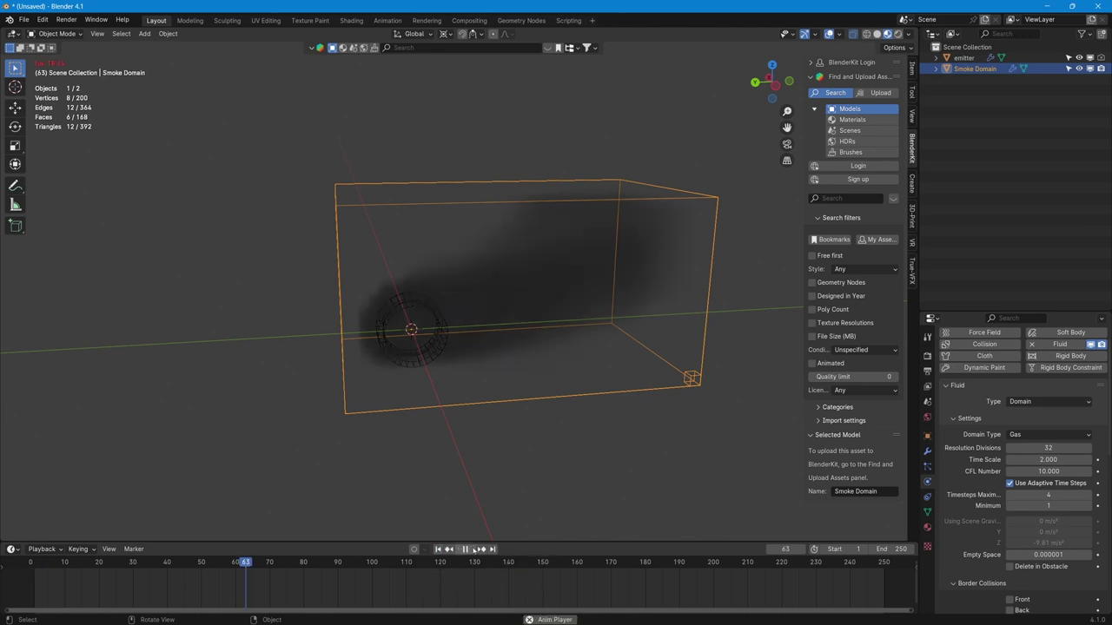
click(467, 549)
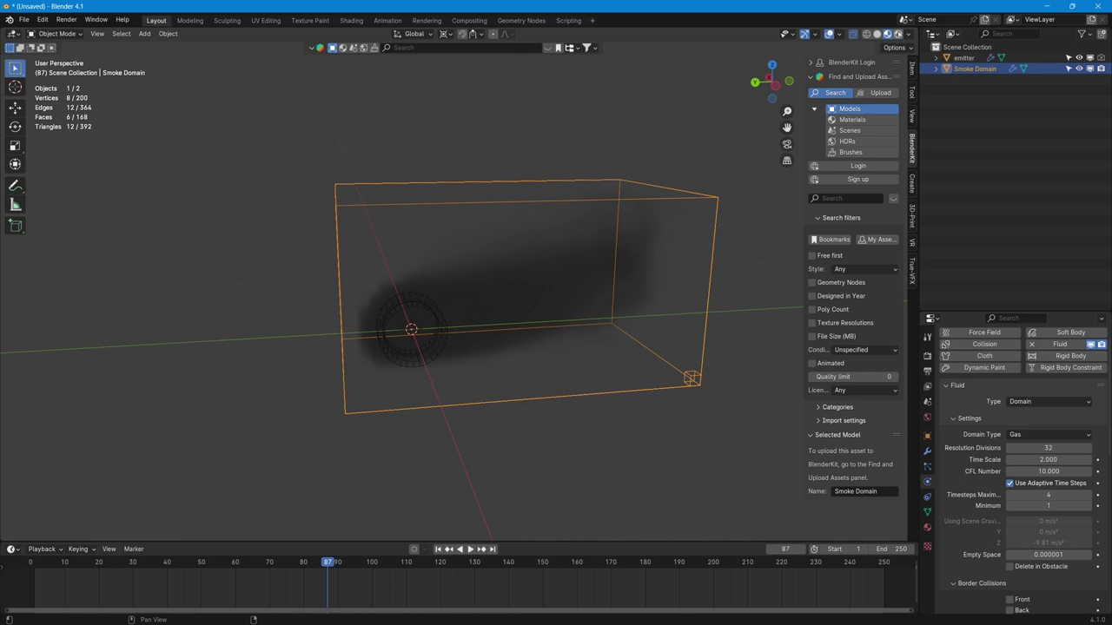
Step: Switch the viewport to rendered shading and inspect the smoke around the wheel up close
click(899, 33)
mouse_move(600, 318)
middle_down()
mouse_move(640, 322)
mouse_move(566, 325)
middle_up()
scroll(566, 325, up, 2)
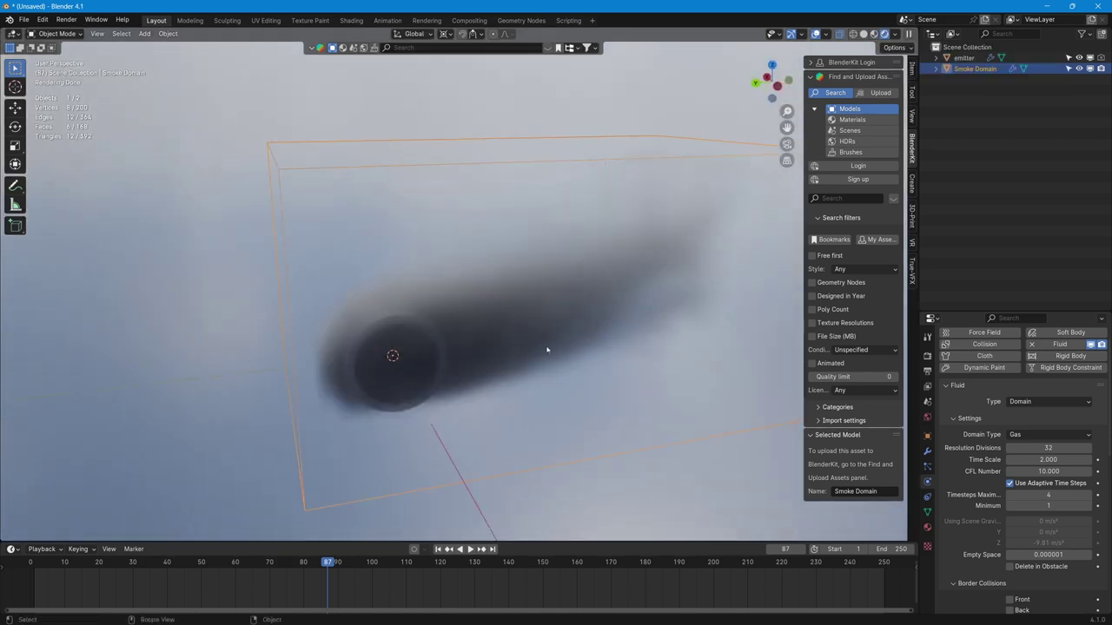
Step: Add a plane as the ground beneath the wheel and stretch it along Y by a factor of about 2.6
key(shift+a)
mouse_move(546, 347)
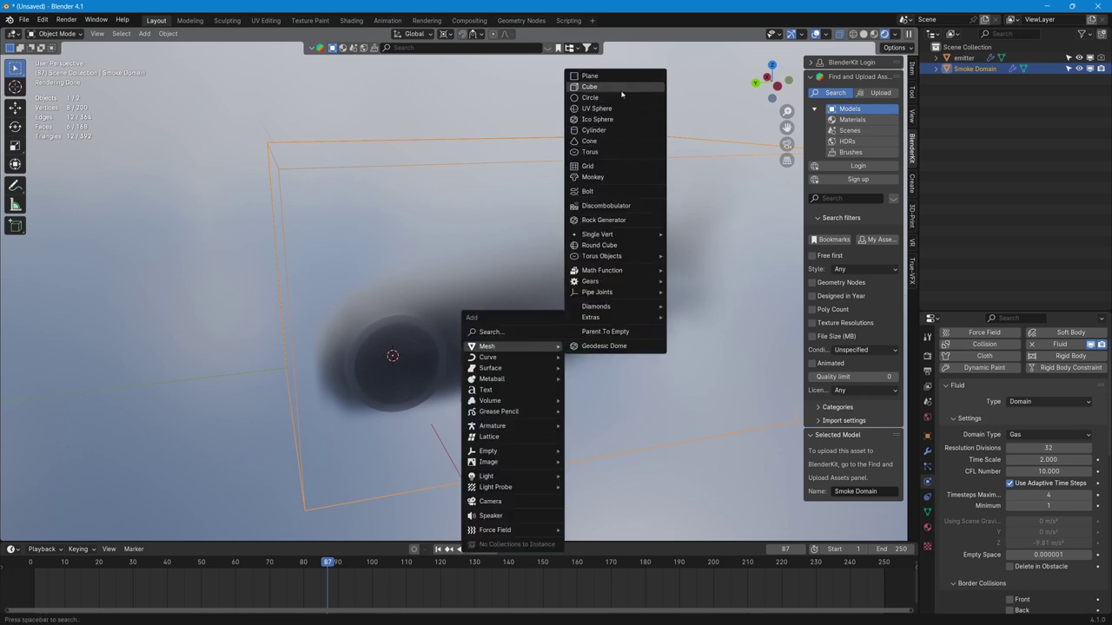
click(589, 77)
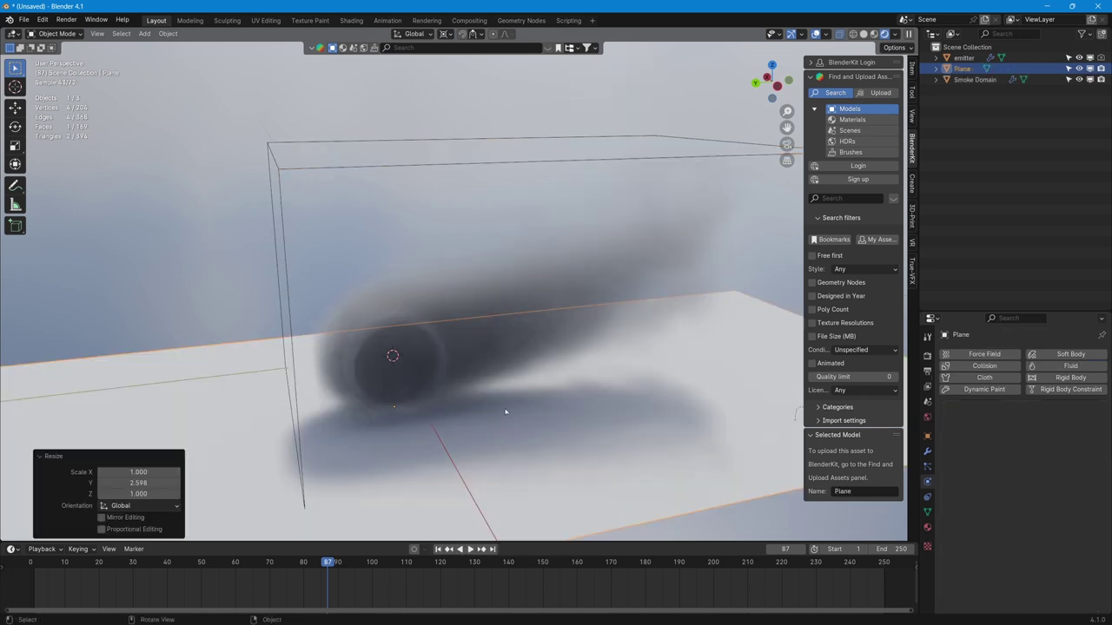
mouse_move(437, 405)
middle_down()
mouse_move(530, 405)
mouse_move(416, 410)
middle_up()
middle_drag(495, 370, 524, 328)
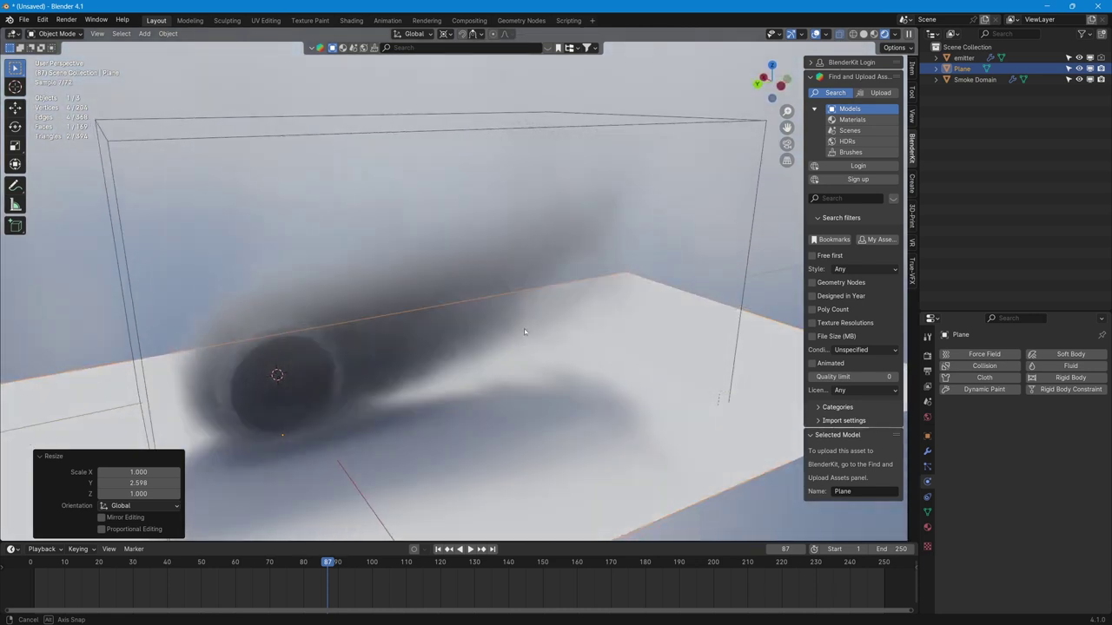
Step: Set the smoke domain's resolution divisions to 128
click(707, 123)
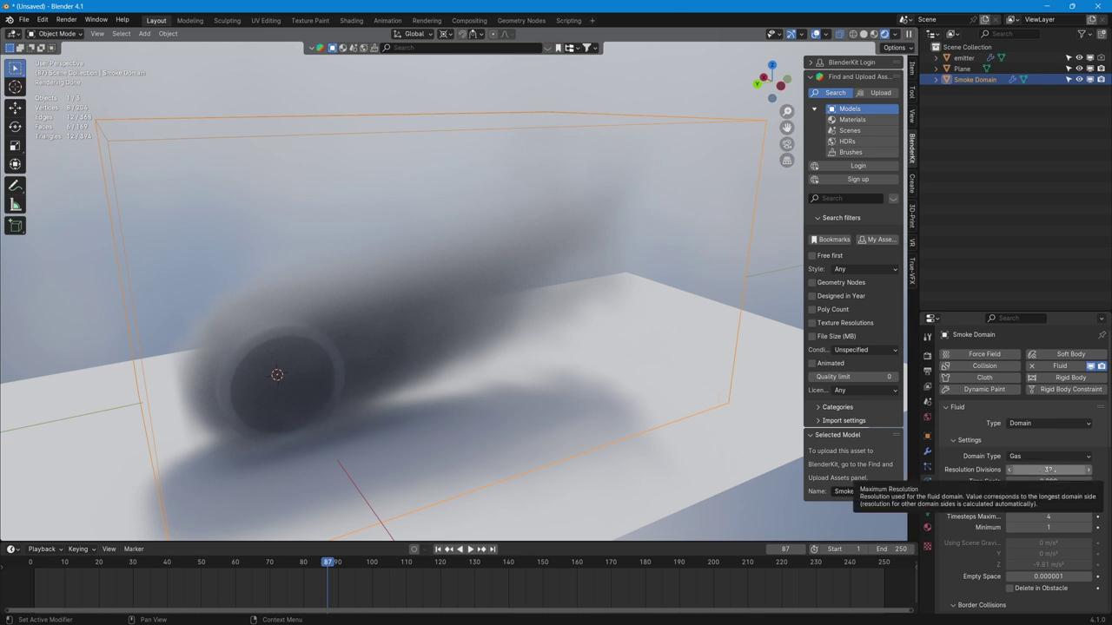
click(1049, 470)
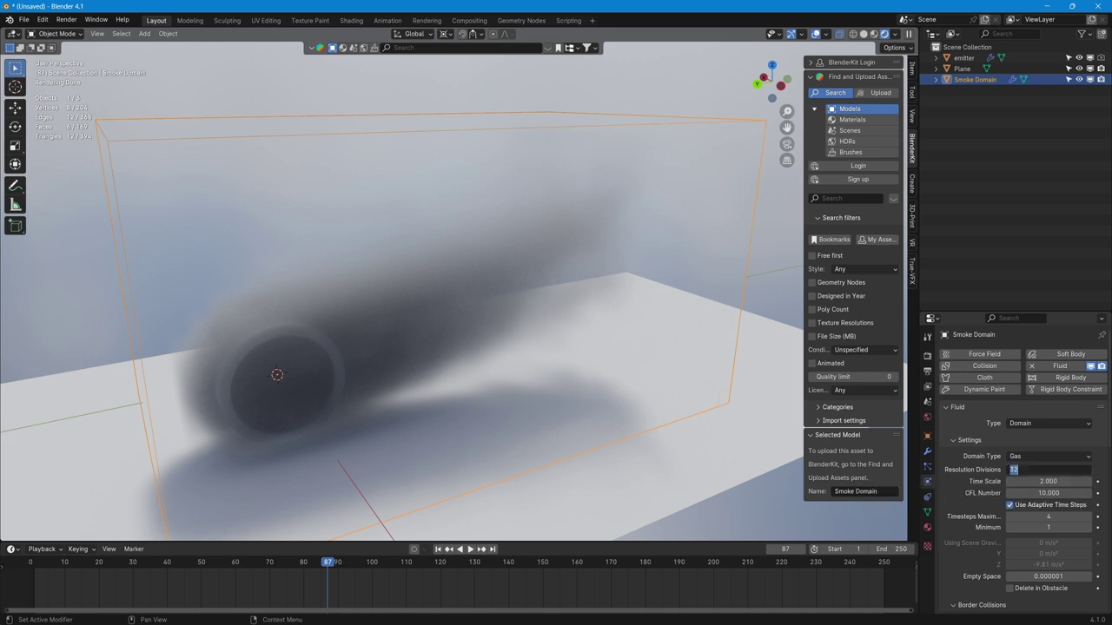
text(128)
key(Return)
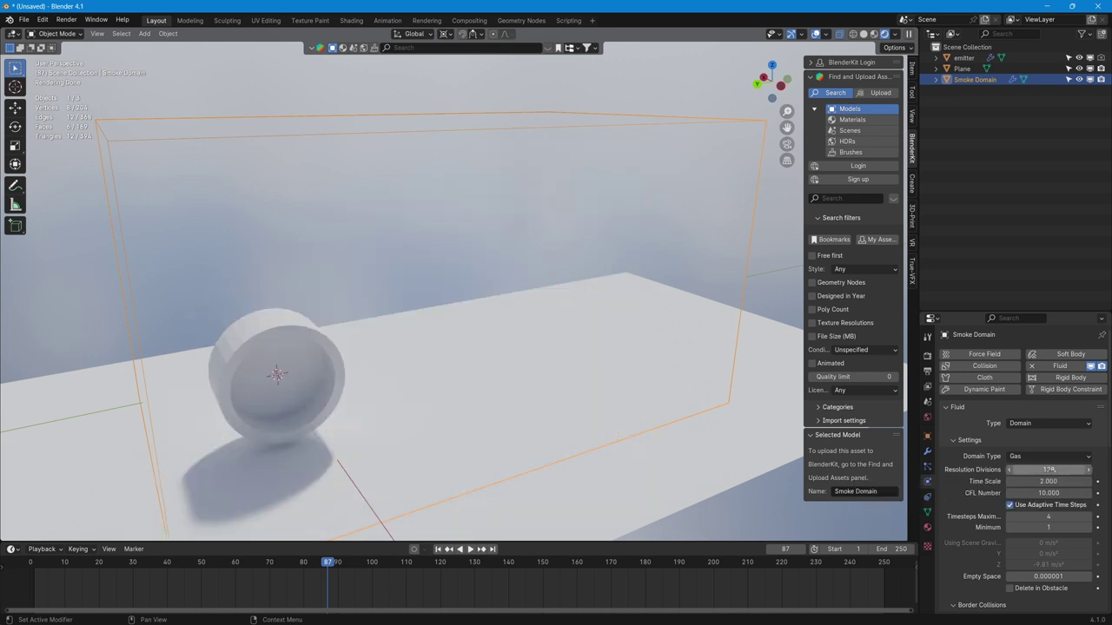
Step: Play the higher-resolution simulation from the first frame and examine the rendered smoke from several angles
click(438, 549)
click(470, 549)
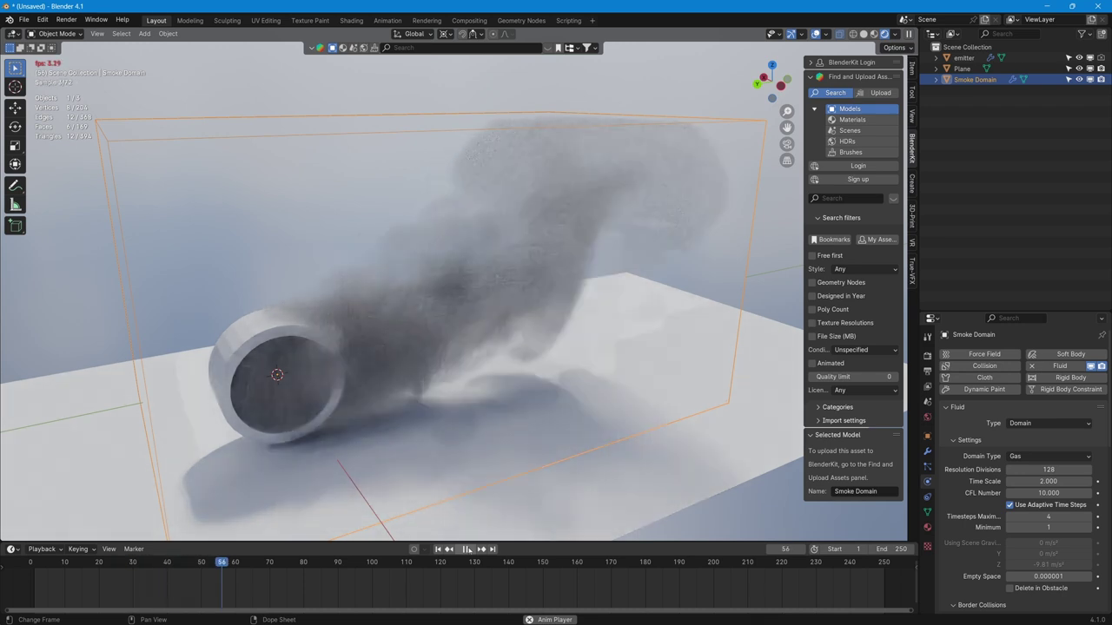
middle_drag(568, 311, 515, 306)
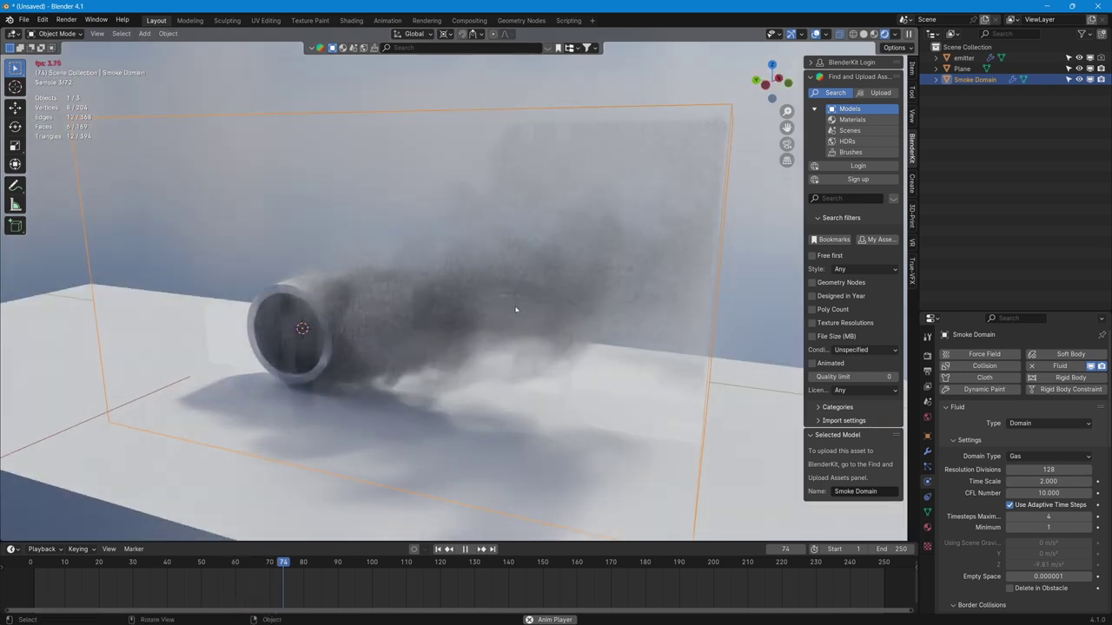
middle_drag(548, 313, 536, 313)
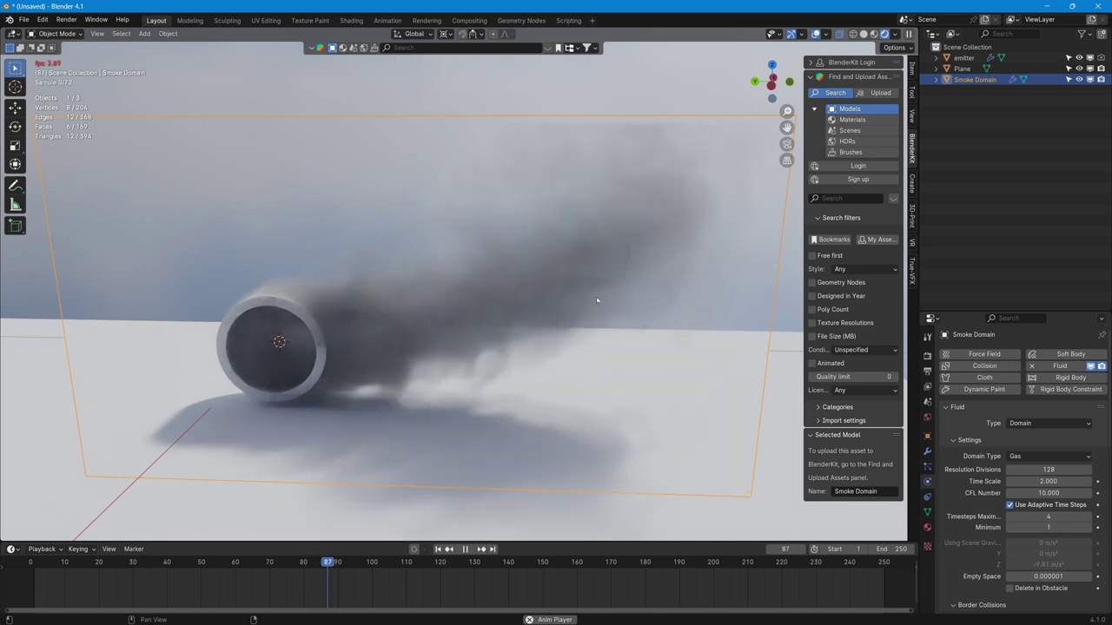
scroll(494, 335, down, 3)
key(space)
Step: Lengthen the smoke domain by moving its end face behind the wheel outward along Y in Edit Mode
key(Tab)
middle_drag(494, 335, 440, 339)
click(587, 309)
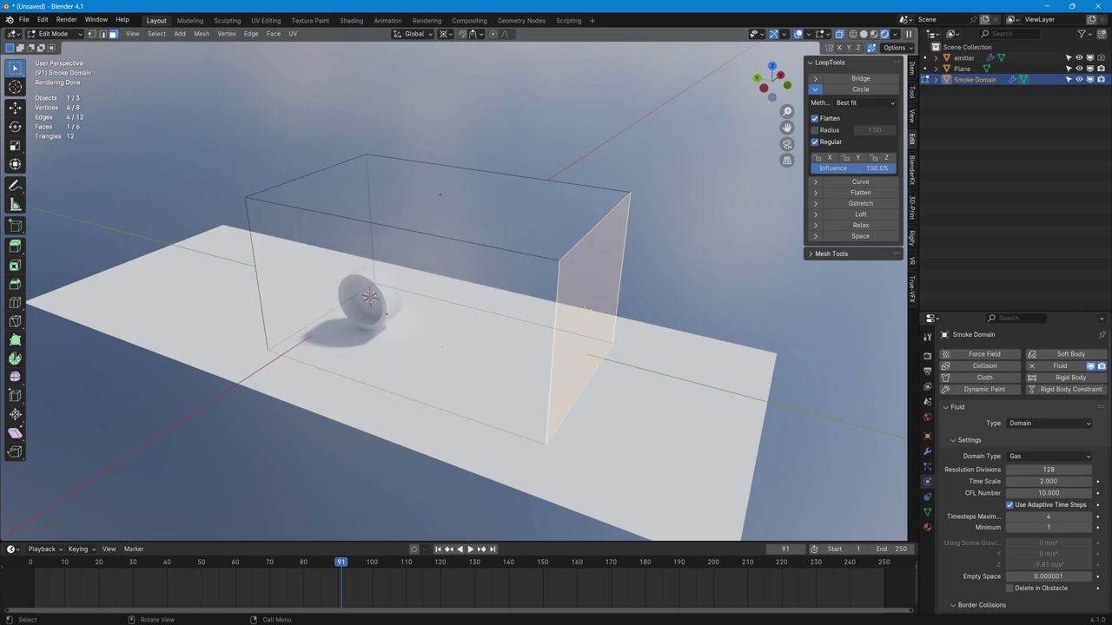
key(g)
key(Return)
Step: Raise the smoke domain's top face by about 3.26 m along Z
click(540, 212)
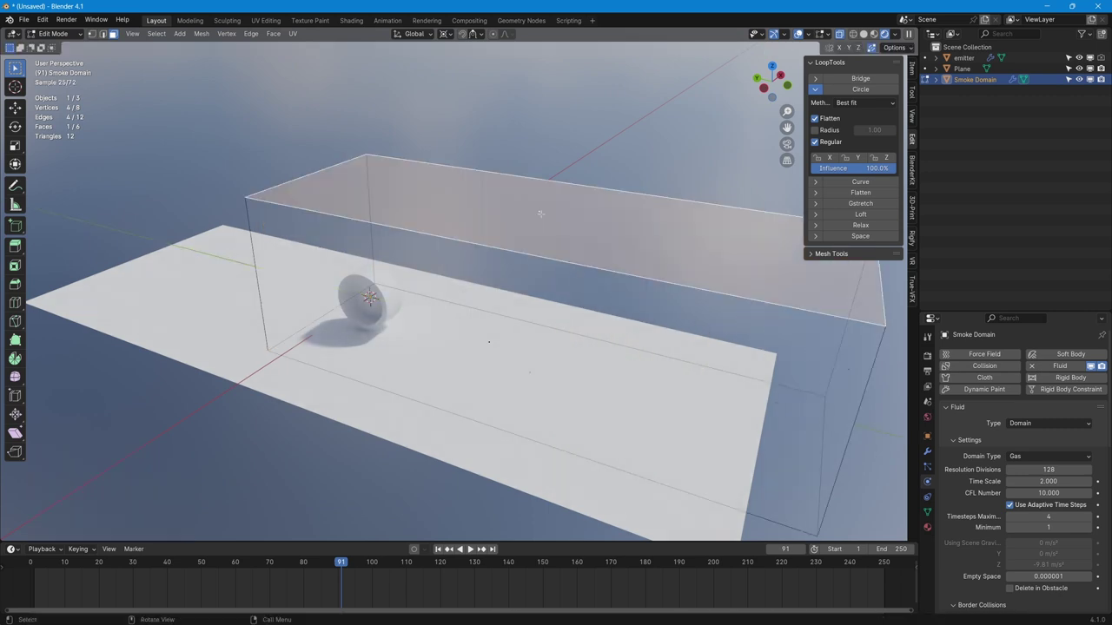
key(g)
key(z)
key(Return)
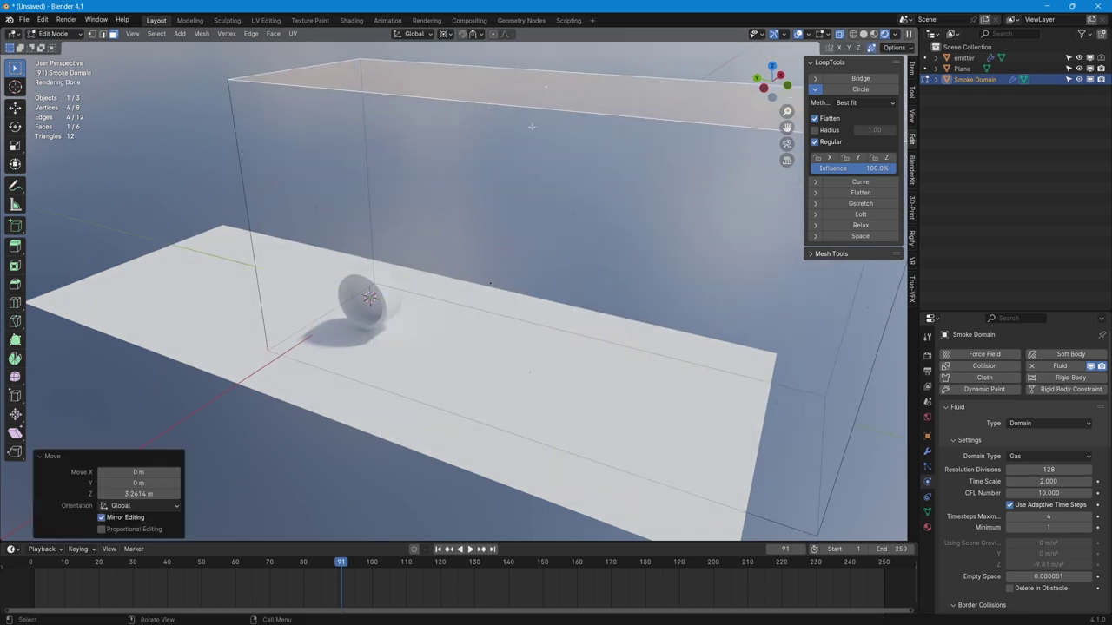
Step: Return to Object Mode and apply all transforms to the smoke domain
key(Tab)
key(ctrl+a)
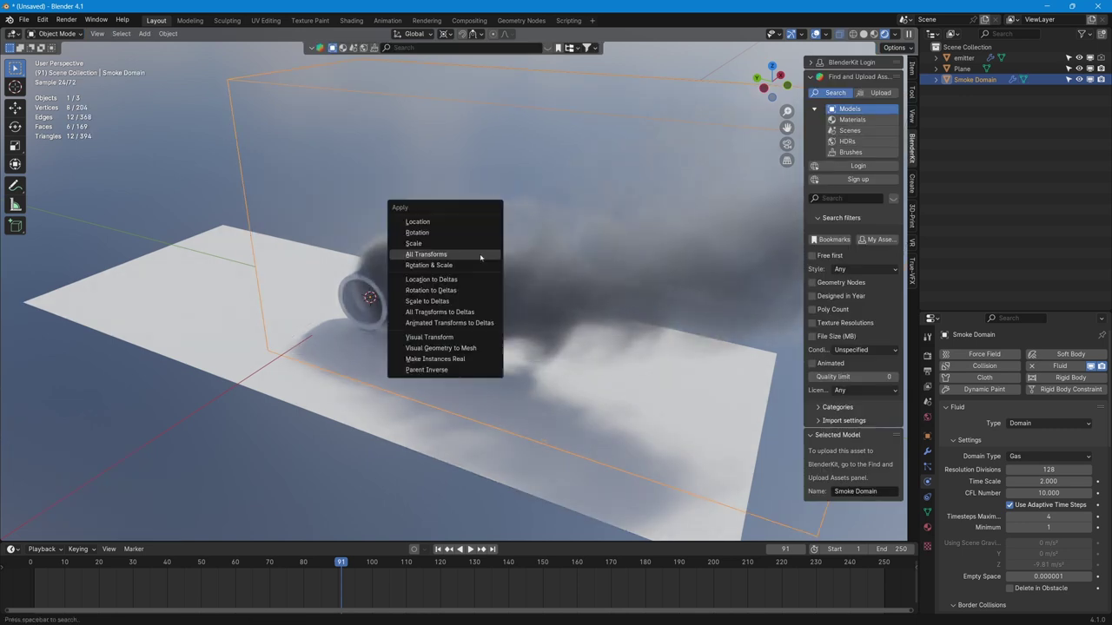
click(480, 257)
Step: Play the simulation from the first frame and examine the smoke inside the enlarged domain
click(439, 549)
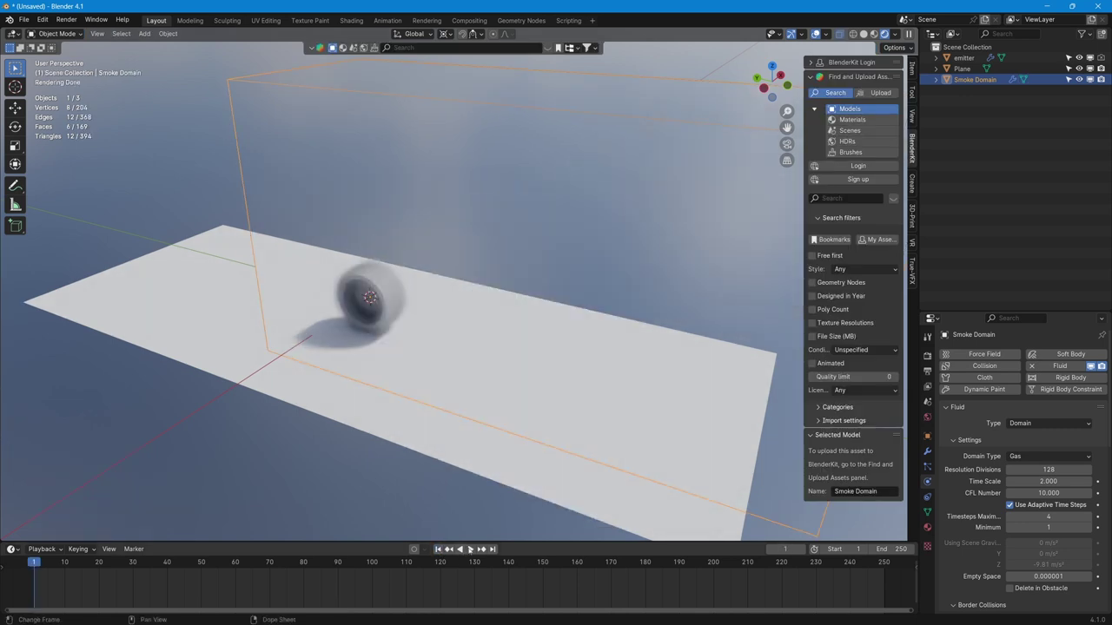
click(470, 549)
middle_drag(435, 430, 467, 352)
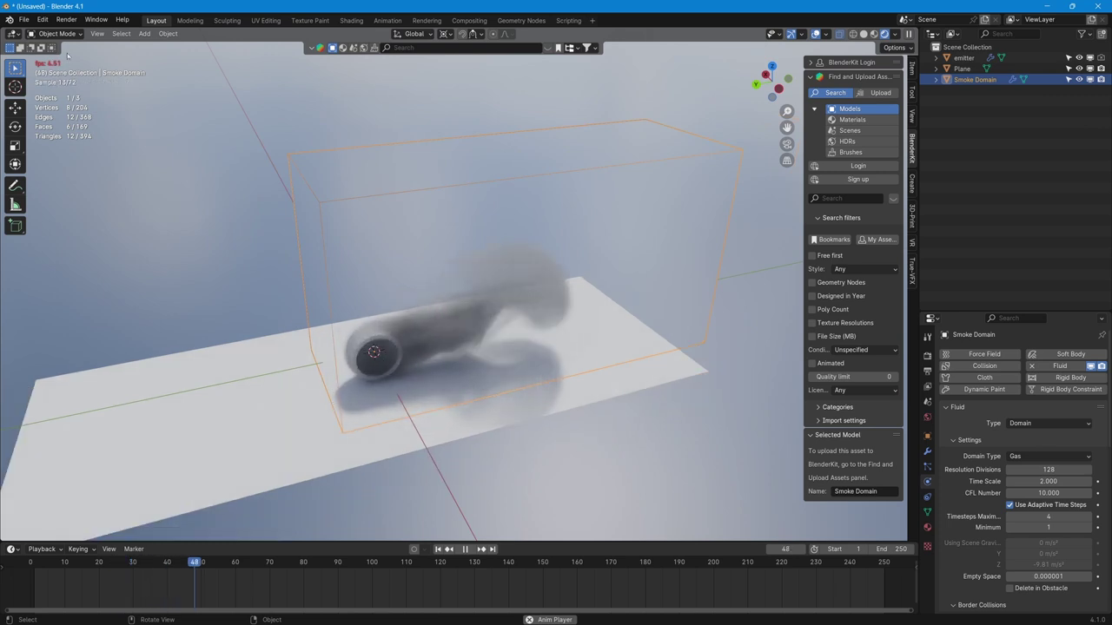
Step: Stop the simulation playback and turn off Slow dissolve in the smoke domain's gas settings
middle_drag(347, 218, 321, 195)
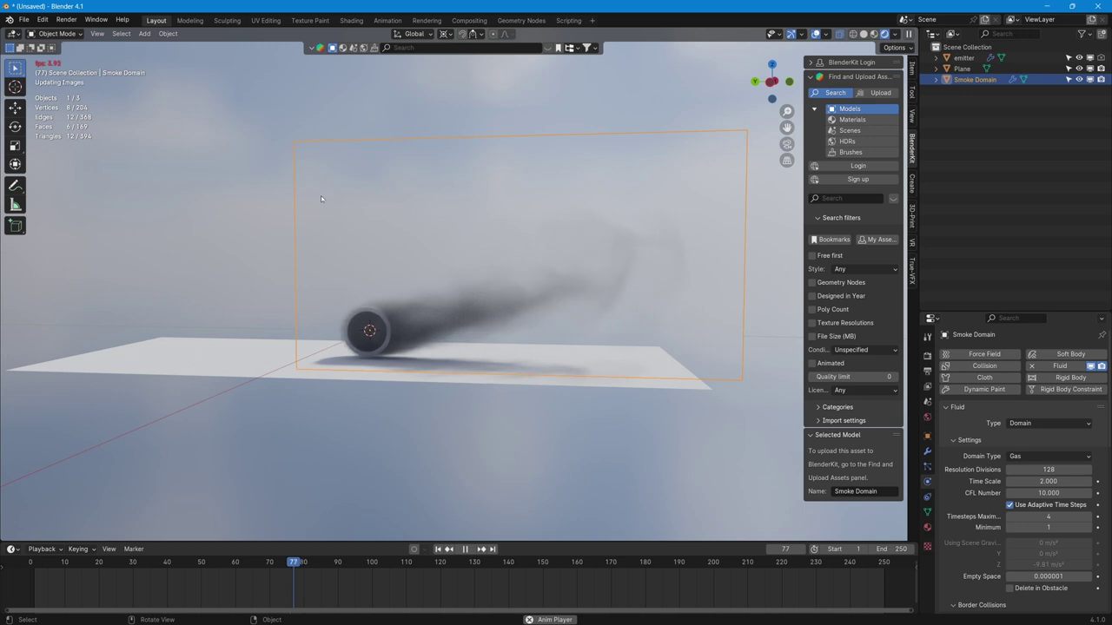
middle_drag(321, 196, 368, 205)
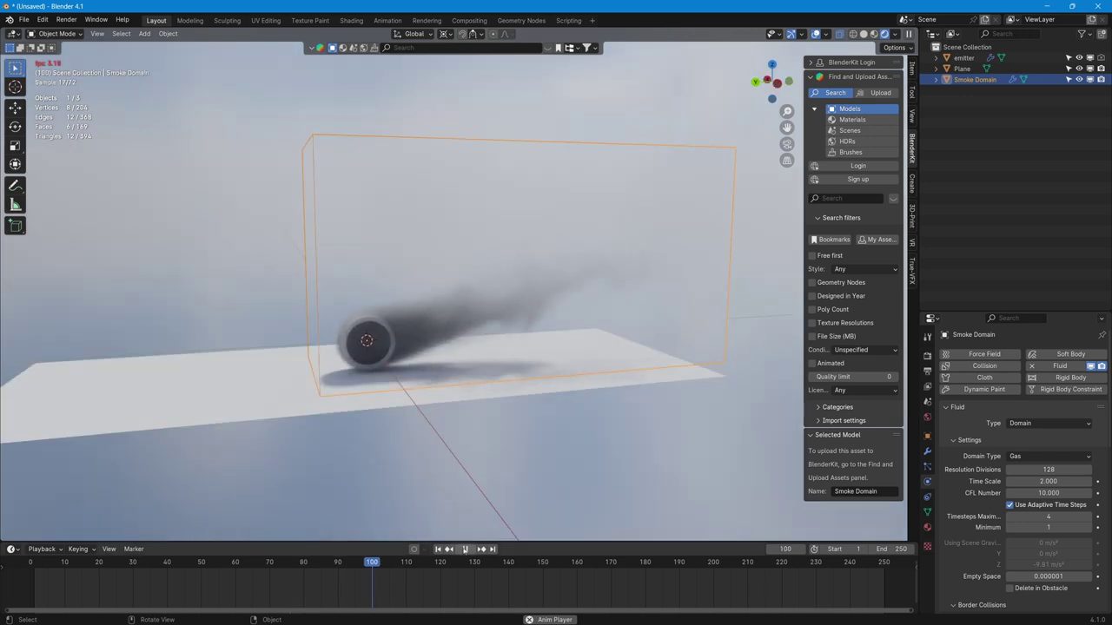
key(space)
scroll(981, 497, down, 10)
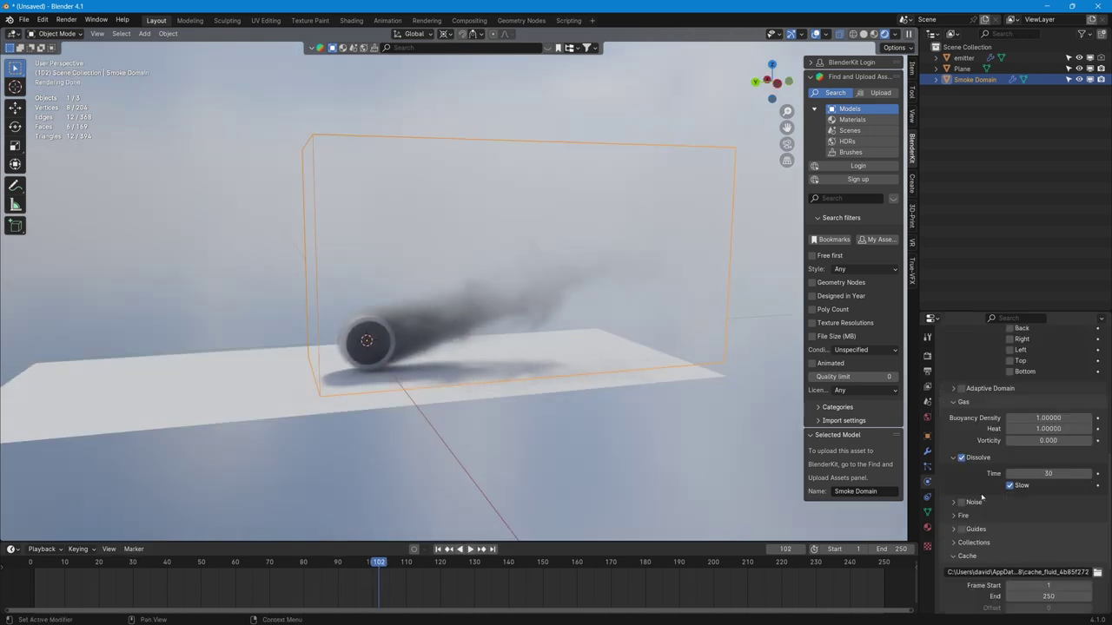
click(1009, 486)
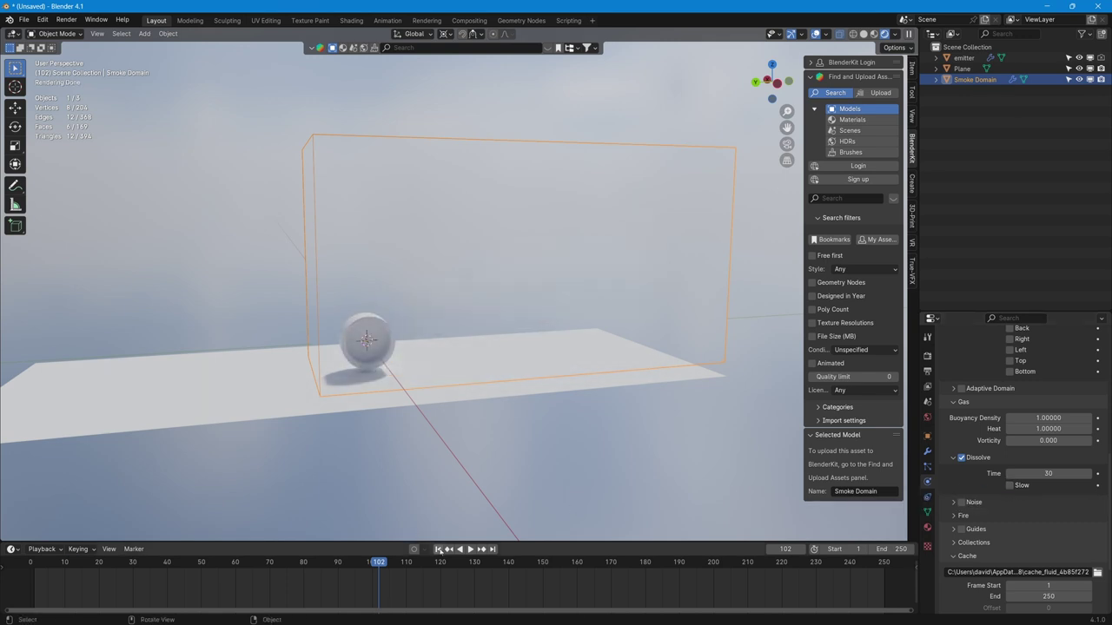
Step: Replay the simulation from the first frame to examine how the smoke dissolves, and stop it
click(437, 549)
key(space)
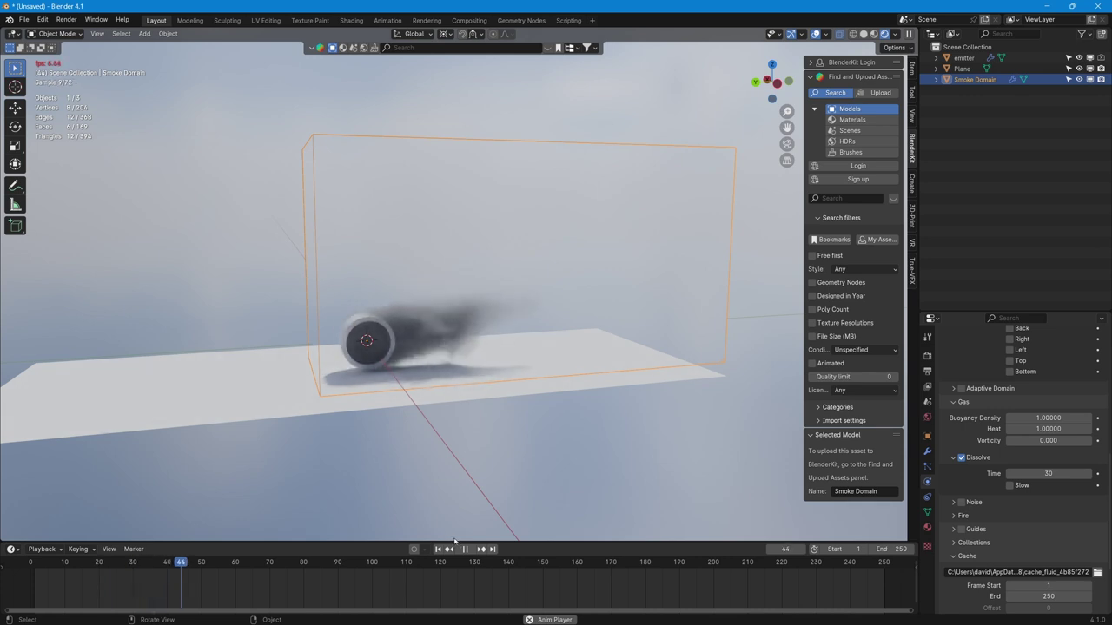
scroll(1012, 501, up, 6)
key(space)
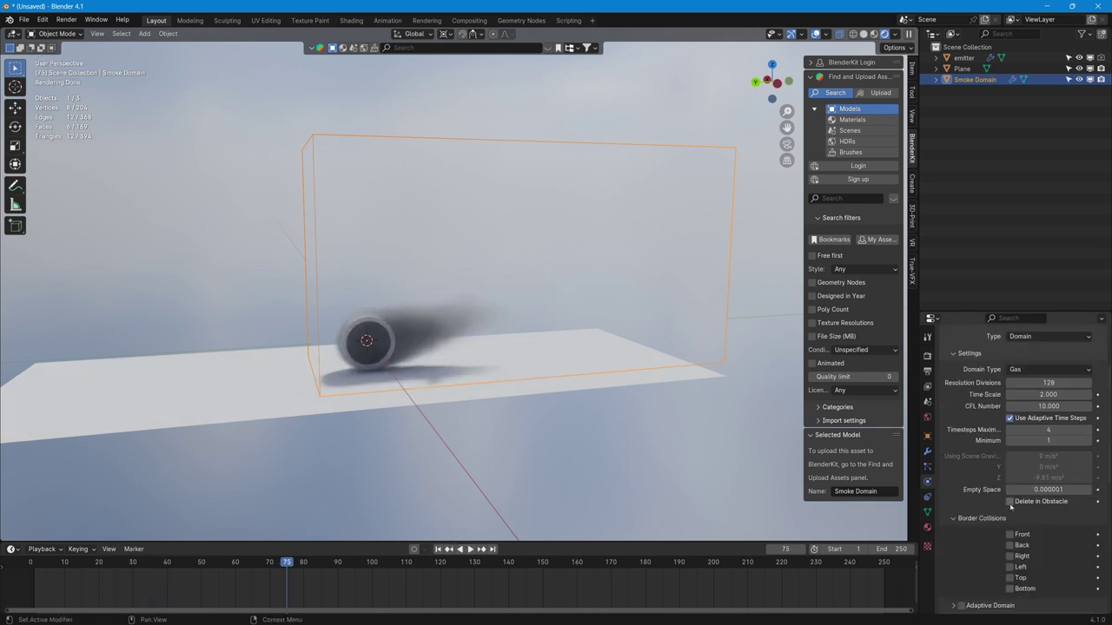
Step: Enable Delete in Obstacle for the smoke domain and replay the simulation from the first frame
click(1010, 502)
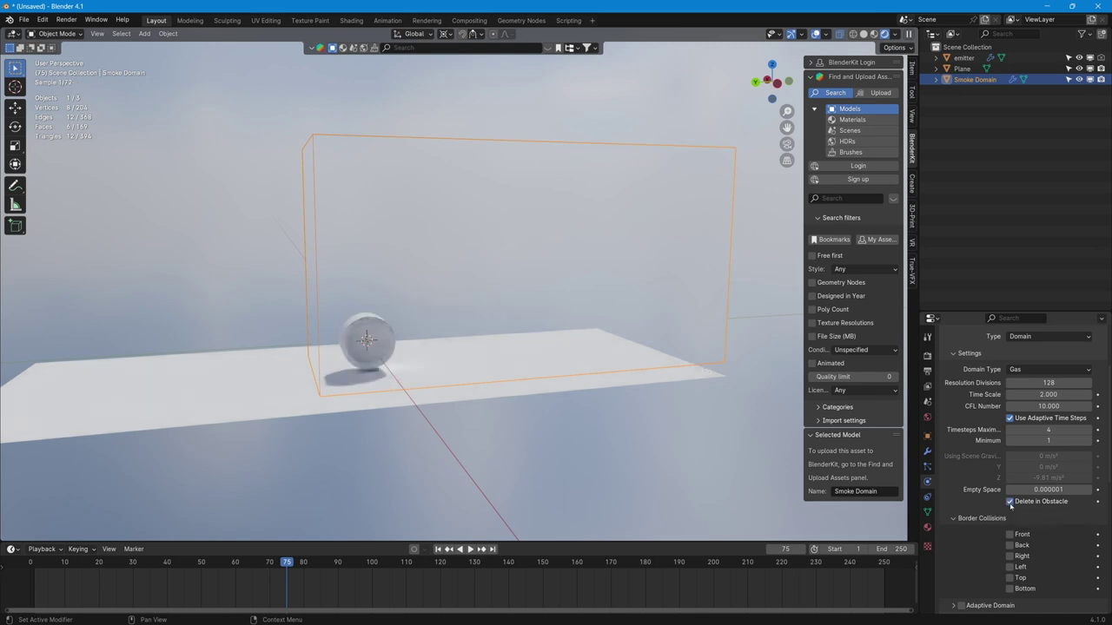
click(438, 549)
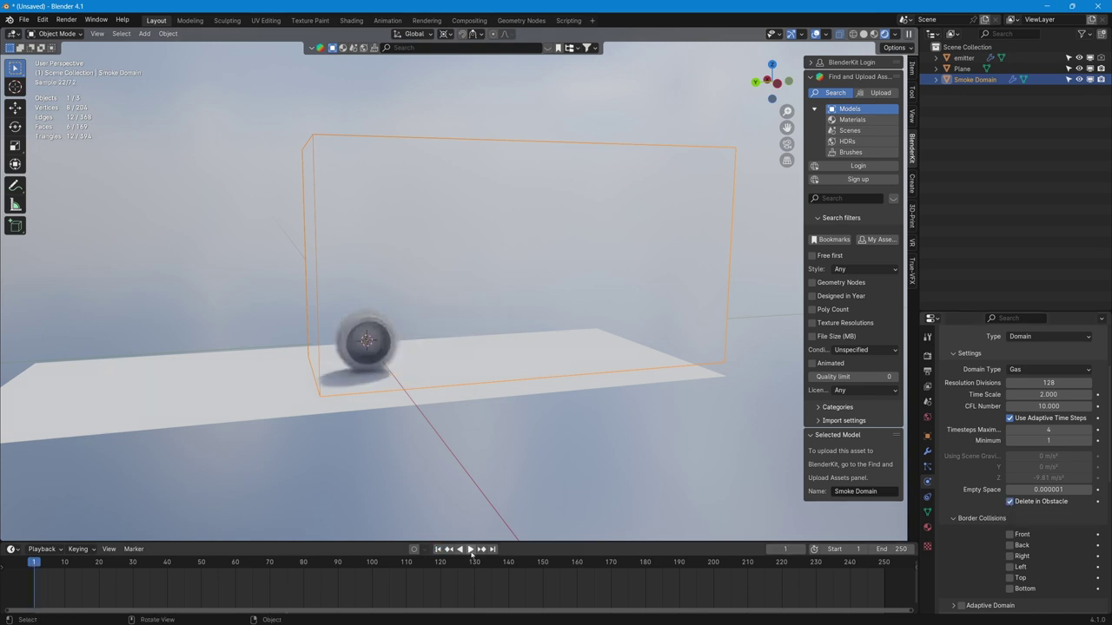
click(470, 549)
scroll(962, 491, down, 1)
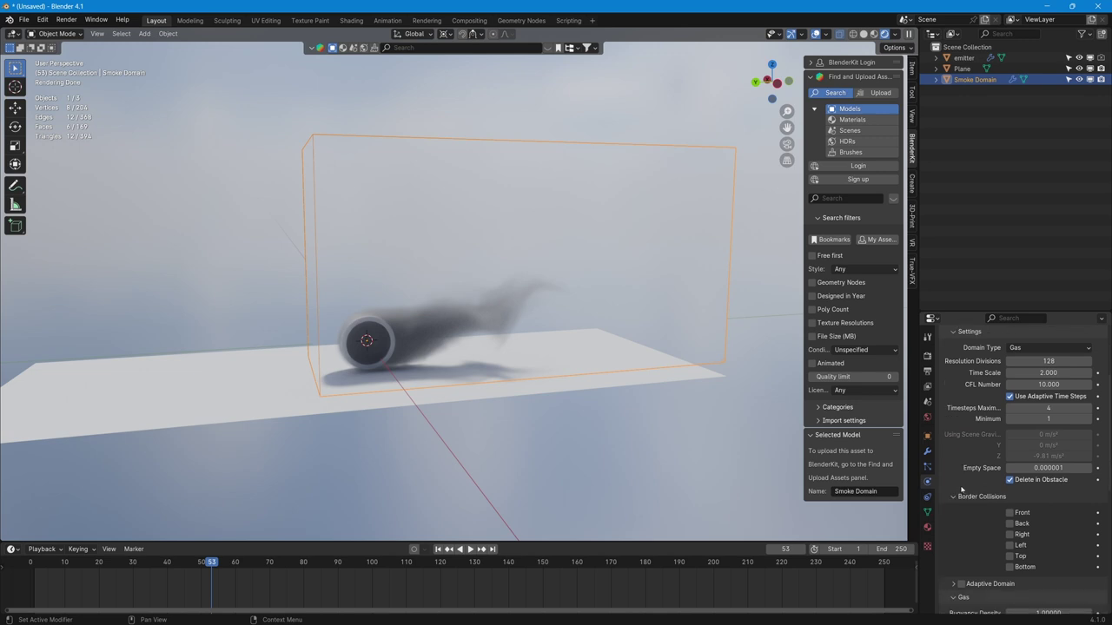
Step: Enable the smoke domain's Bottom border collision, replay the simulation from the first frame and stop it
click(1010, 568)
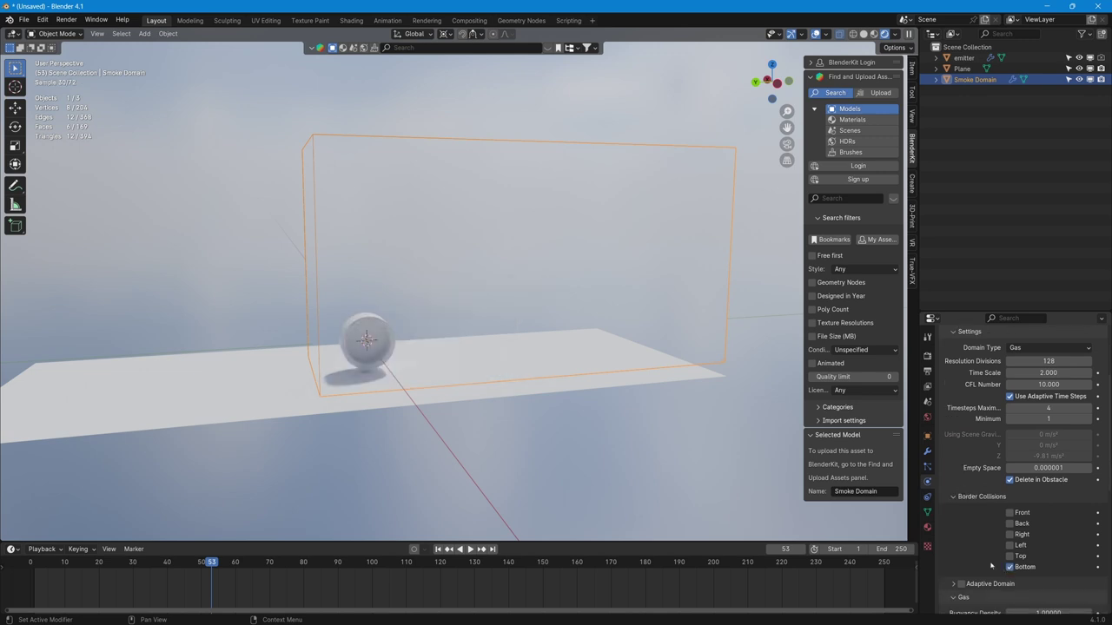
click(438, 549)
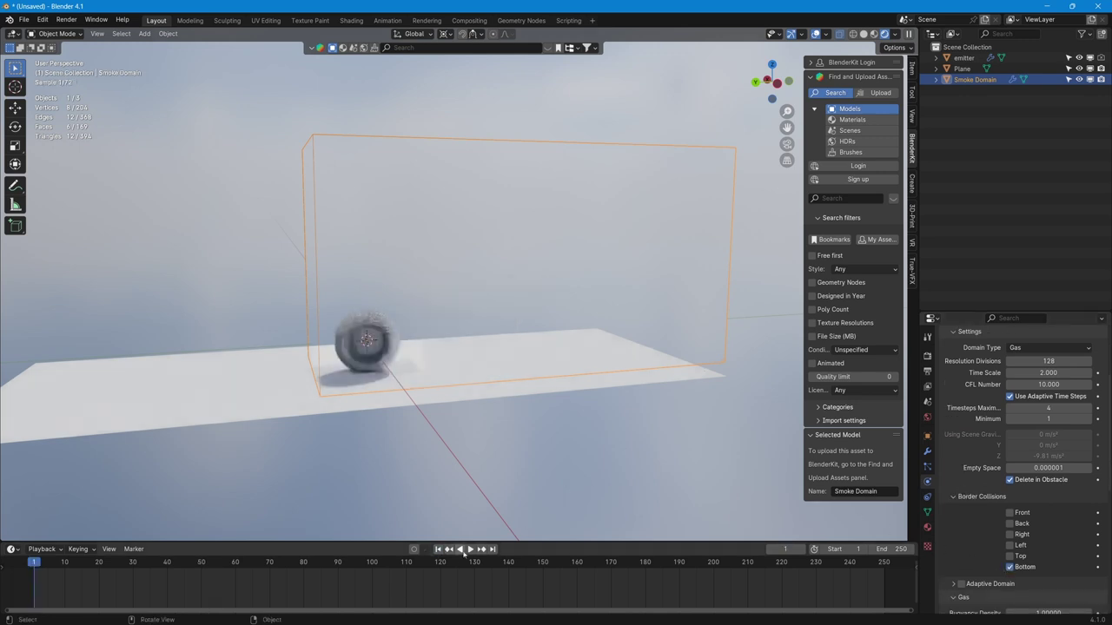
click(470, 549)
middle_drag(565, 415, 496, 332)
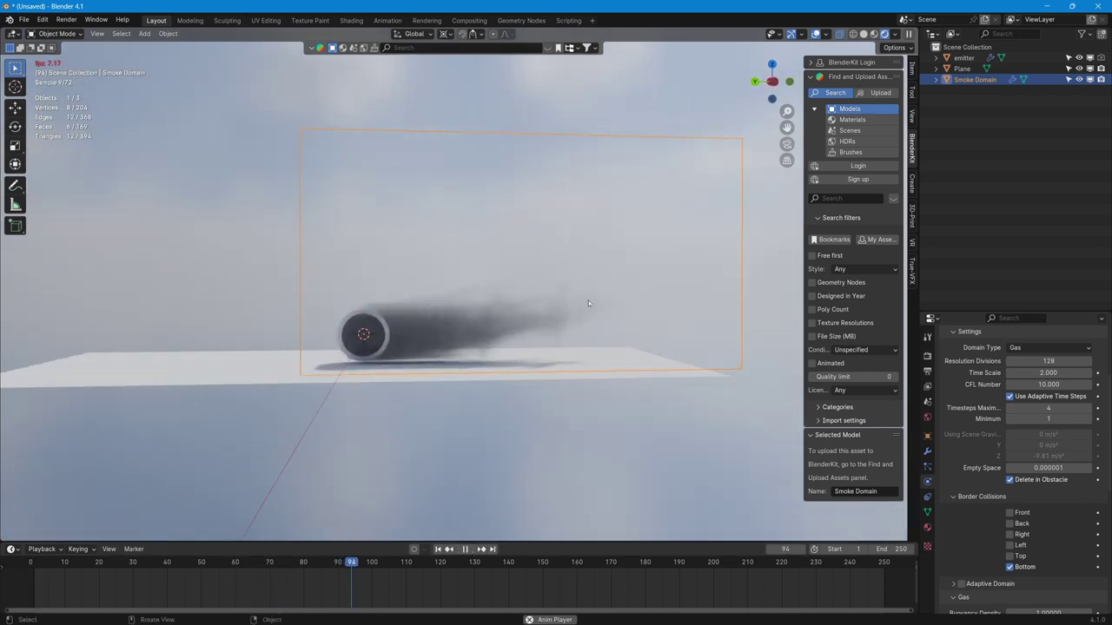
key(space)
Step: Add Collision physics to the ground plane and open its particle Stickiness for editing
middle_drag(526, 410, 515, 503)
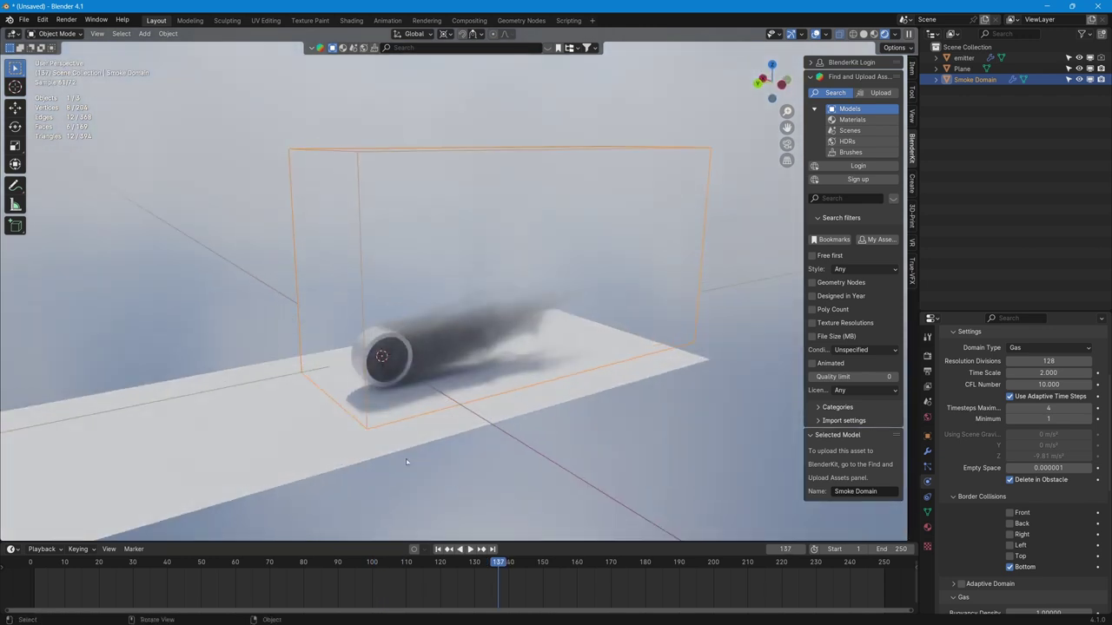
click(295, 449)
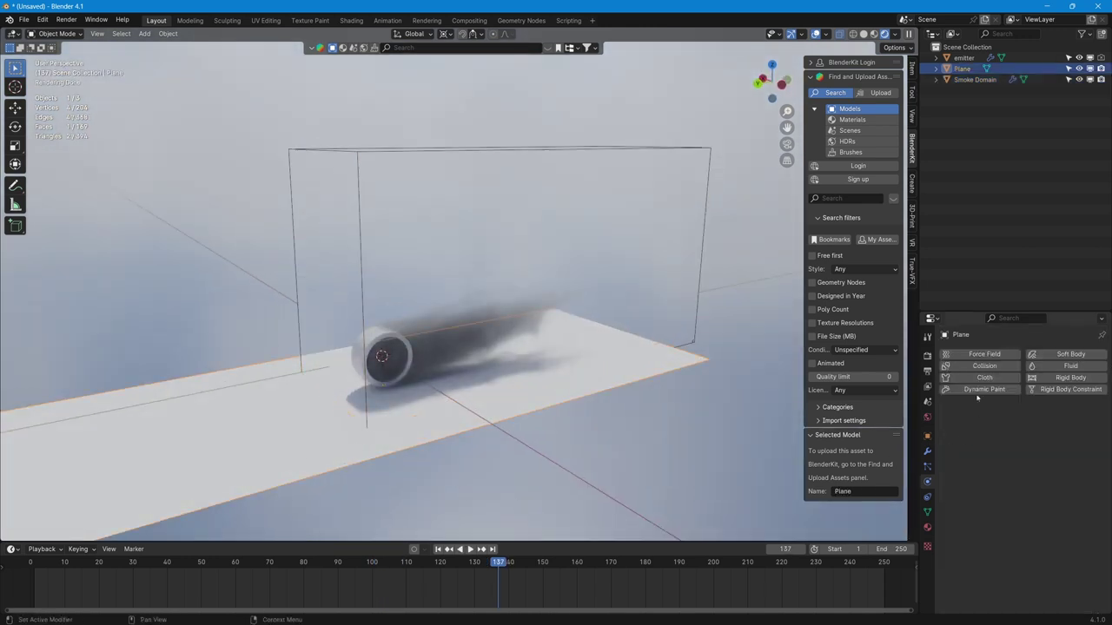
click(969, 369)
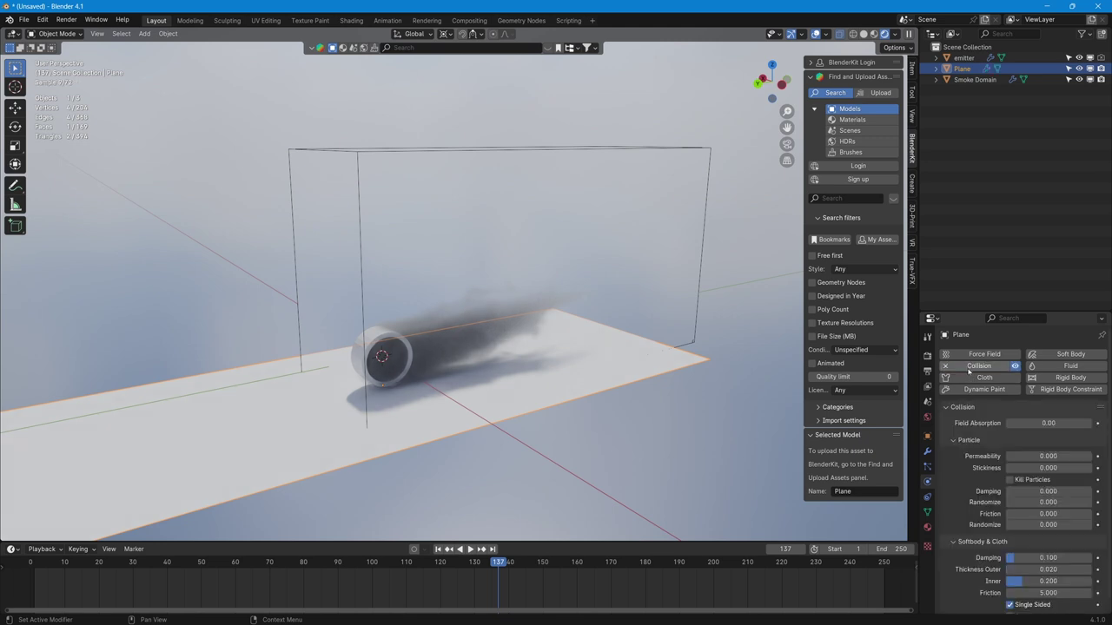
click(1043, 468)
key(Return)
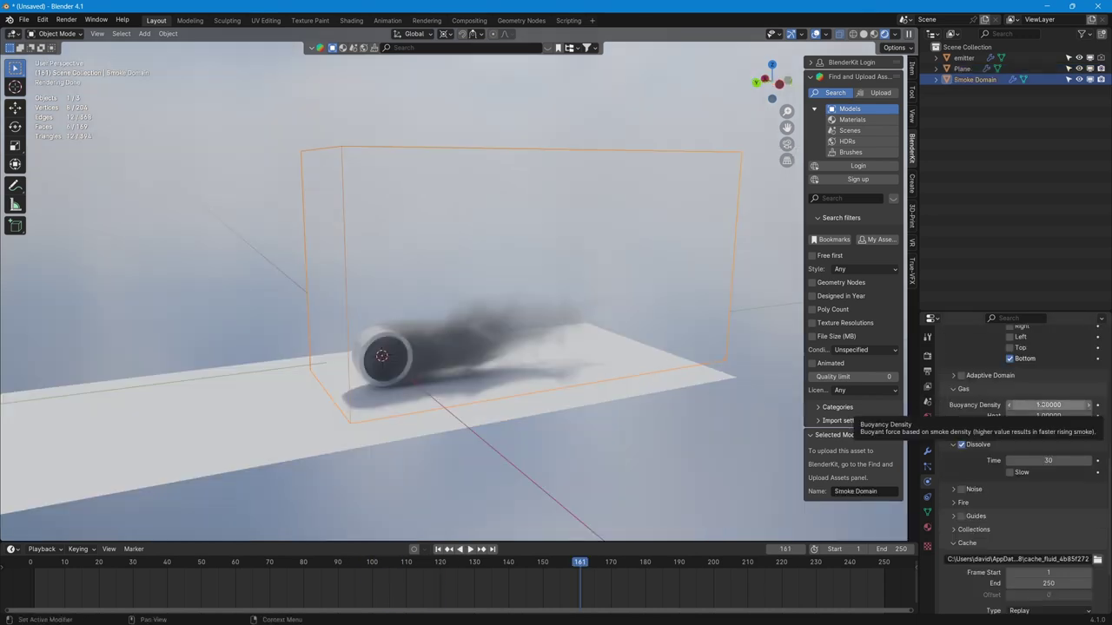
Step: Set the smoke domain's Buoyancy Density to 0.5, replay the simulation from the first frame and stop it
click(1039, 405)
text(0.5)
key(Return)
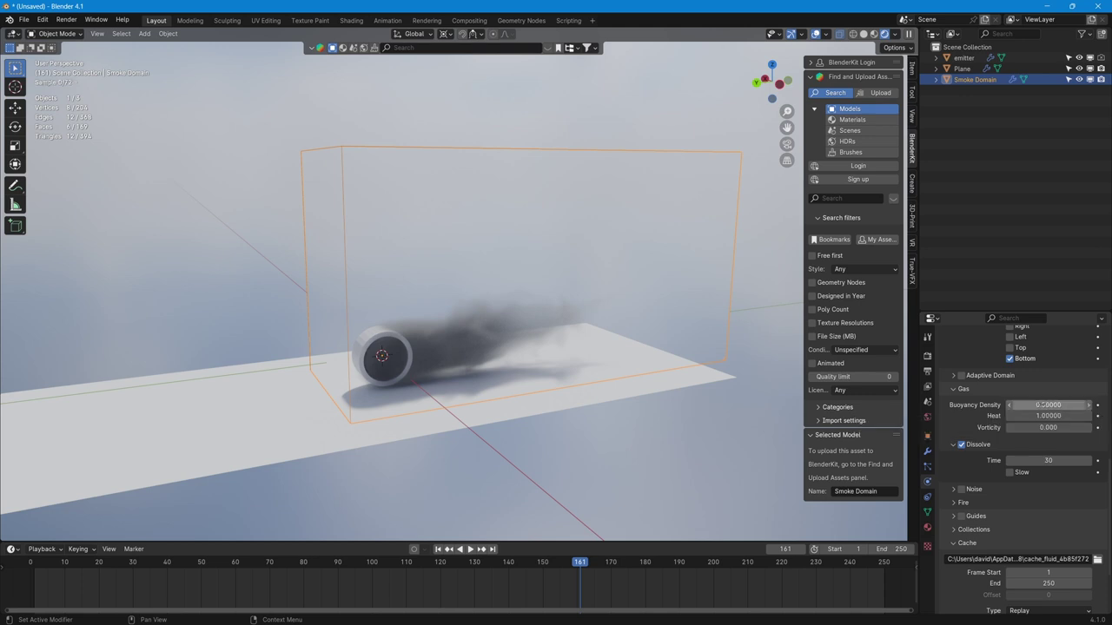
click(439, 549)
click(470, 549)
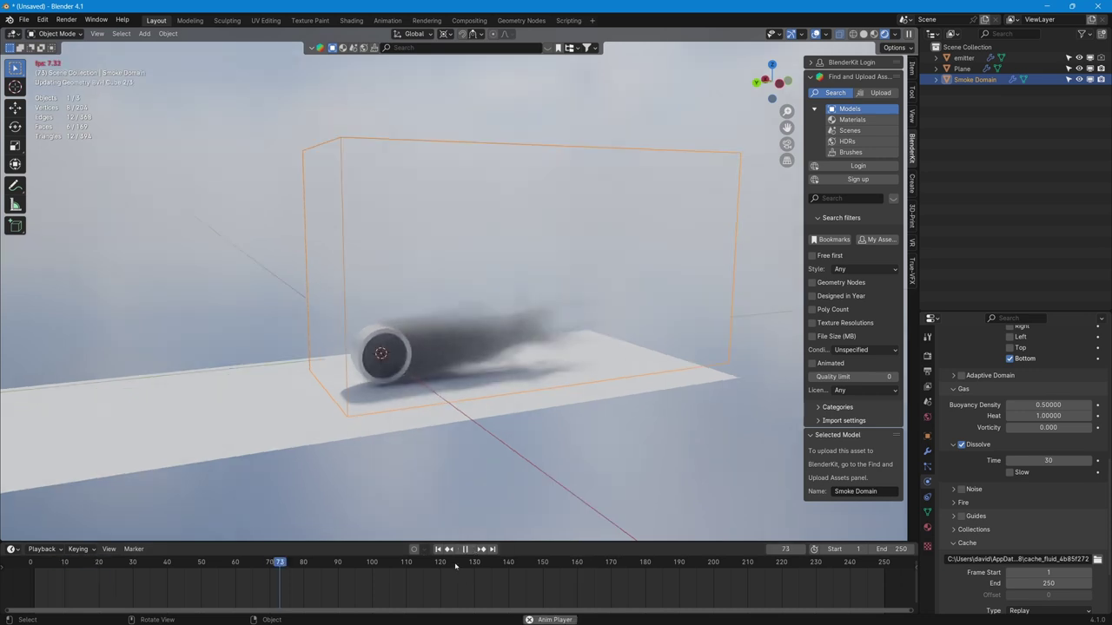
key(space)
Step: Enlarge the timeline area and turn it into a Shader Editor showing the smoke domain's Principled Volume node
middle_drag(630, 435, 324, 300)
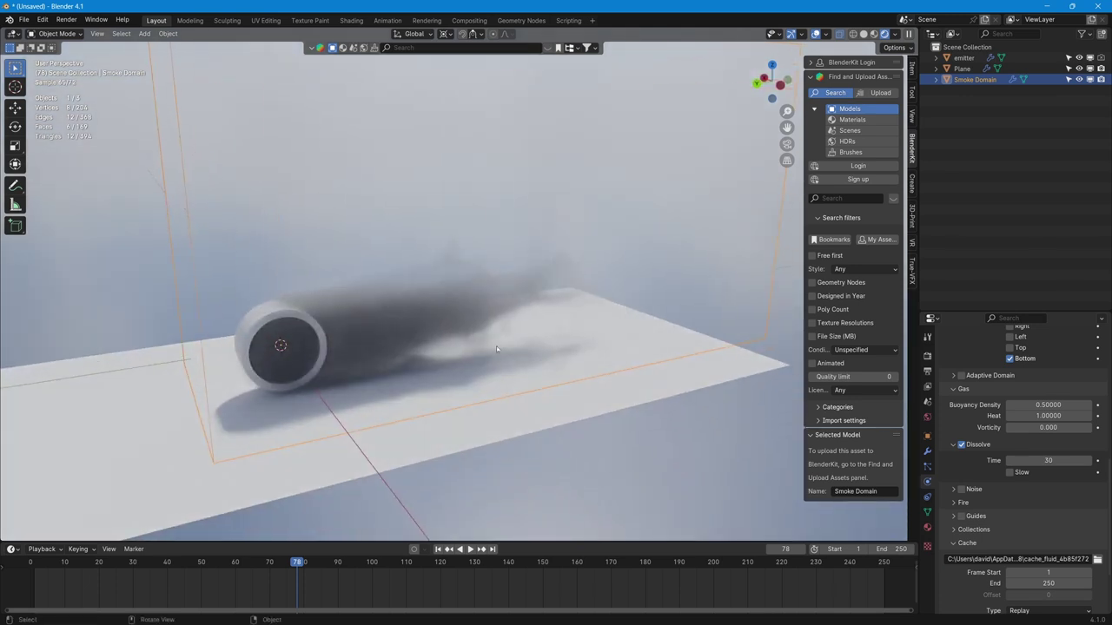
drag(566, 542, 566, 476)
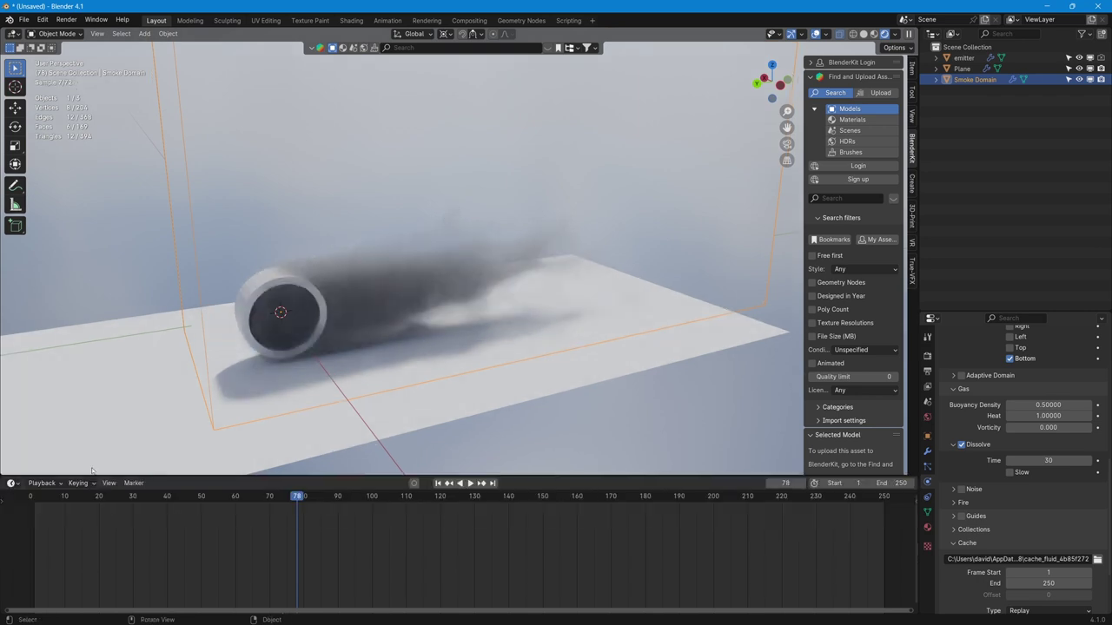
click(11, 483)
click(46, 582)
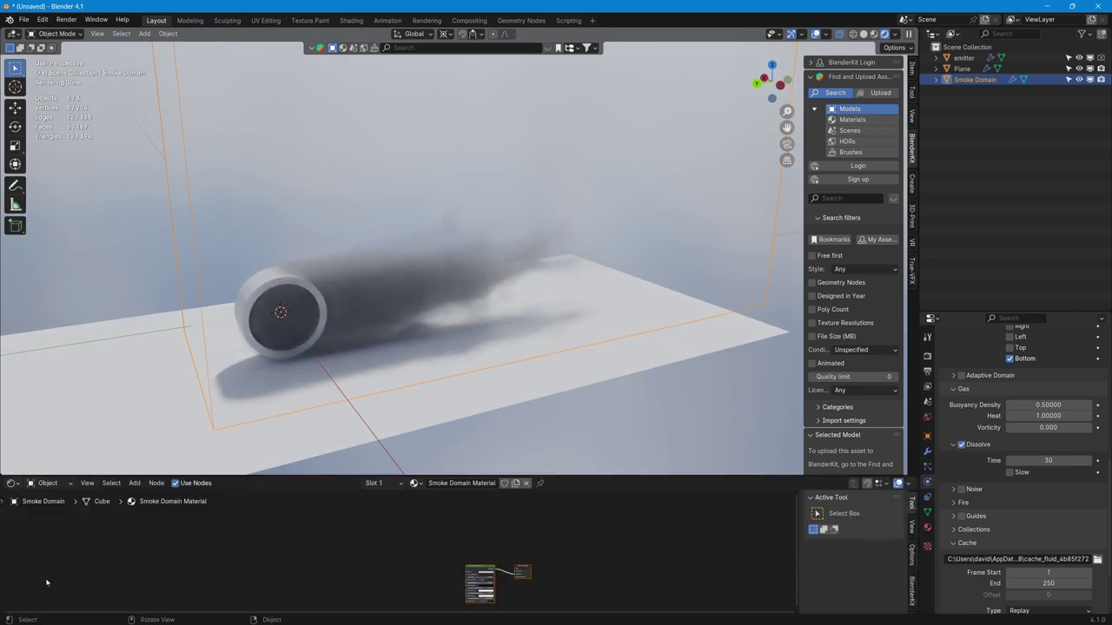
scroll(564, 565, up, 6)
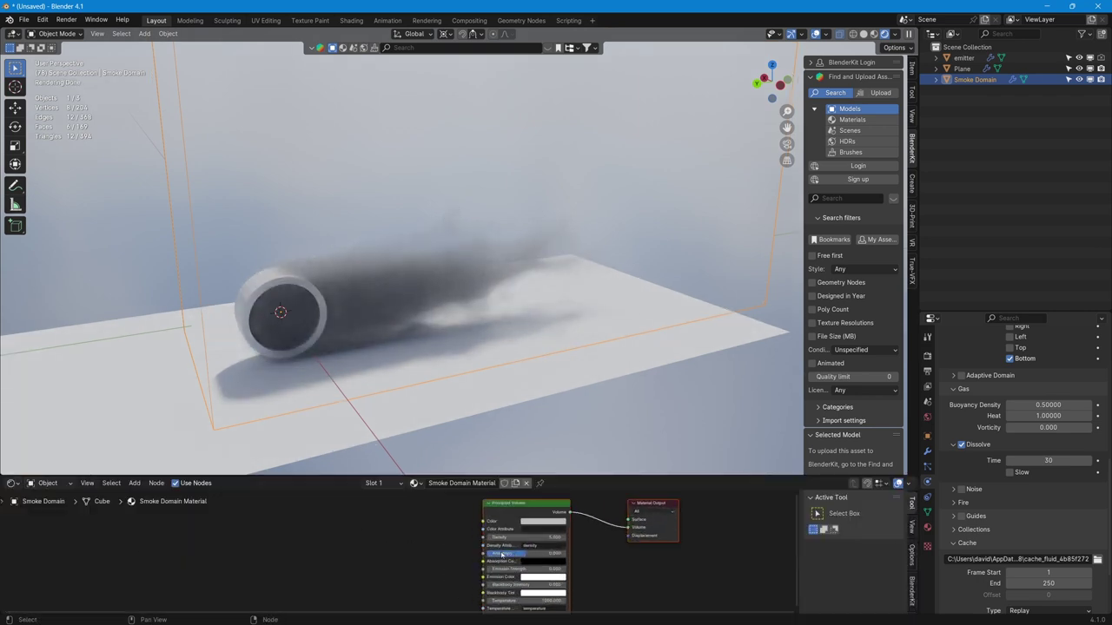
middle_drag(647, 541, 498, 546)
scroll(496, 549, up, 1)
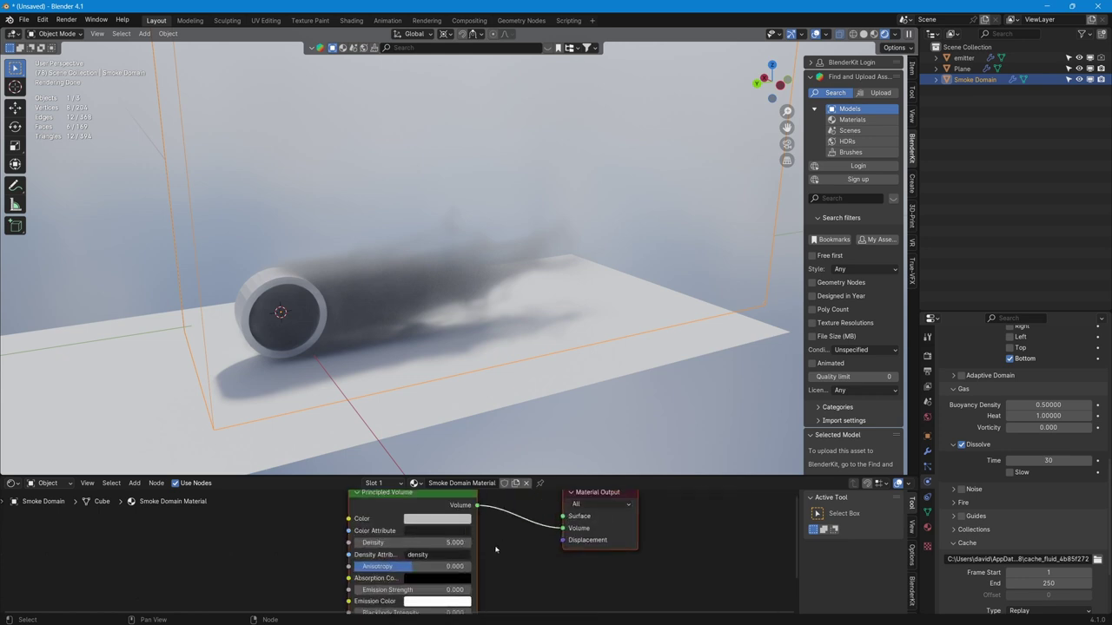
Step: Set the Principled Volume node's Density to 10
click(412, 542)
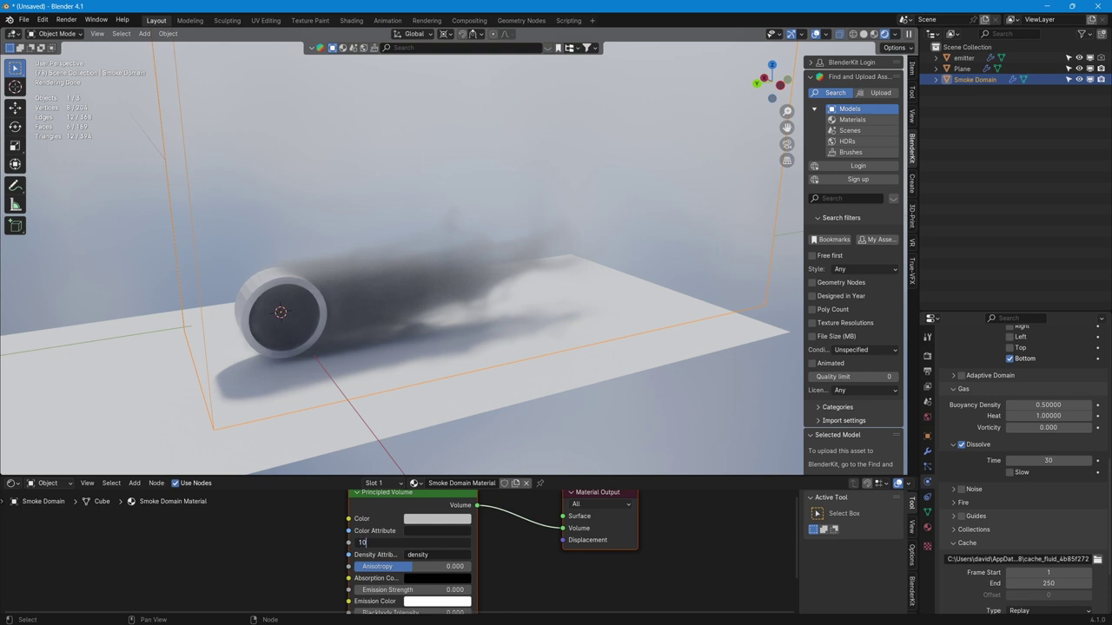
text(10)
key(Return)
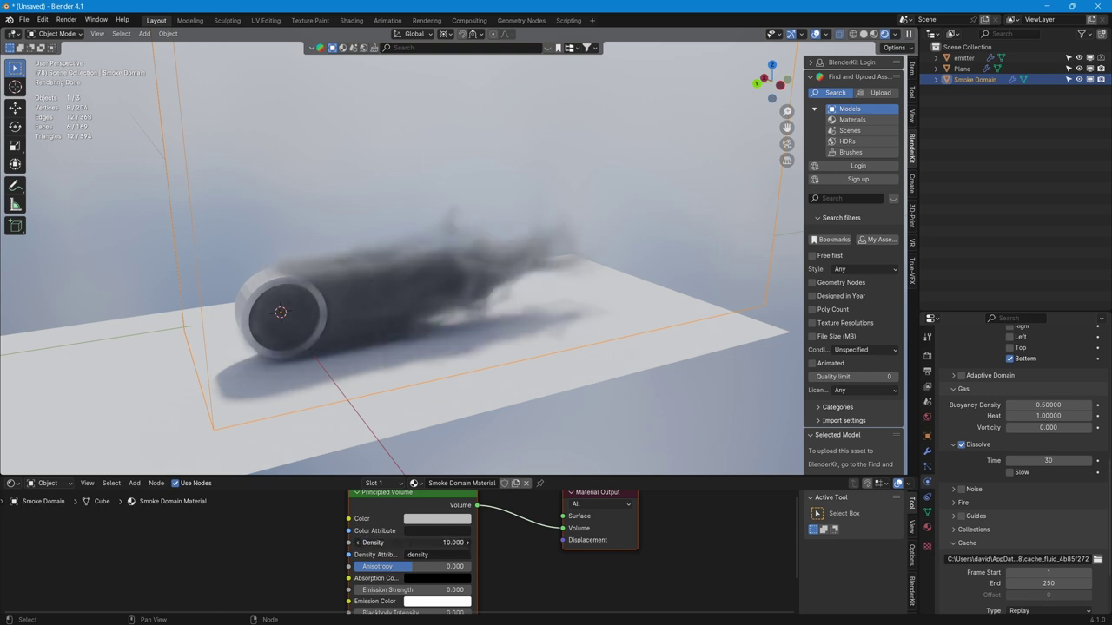
Step: Try a Density of 39.5 on the Principled Volume node and return it to 10
drag(413, 543, 475, 542)
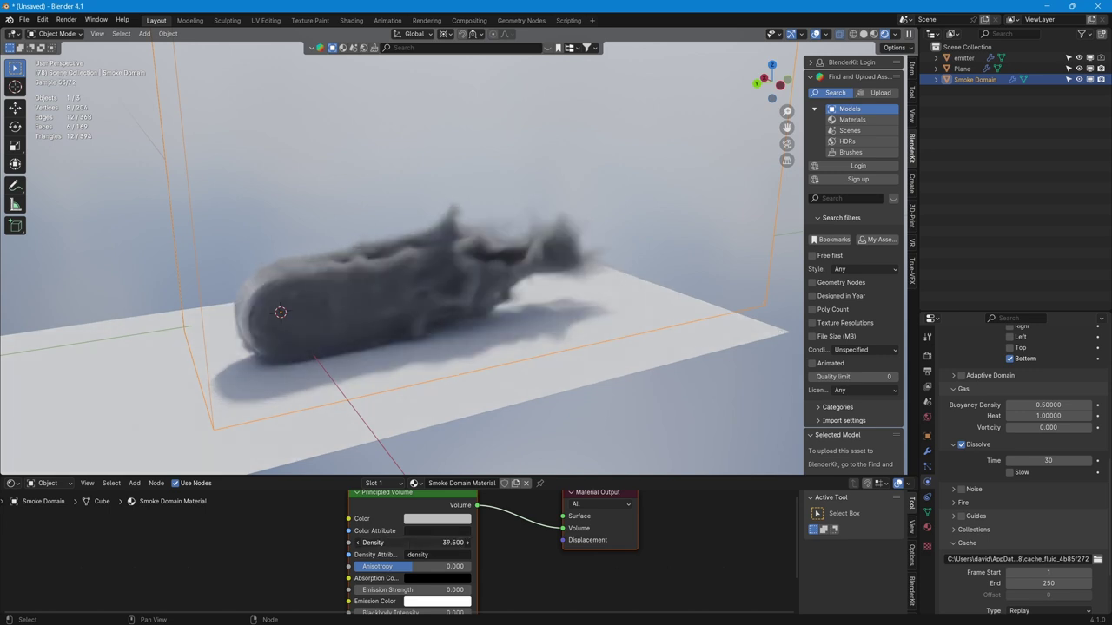
click(413, 542)
key(Return)
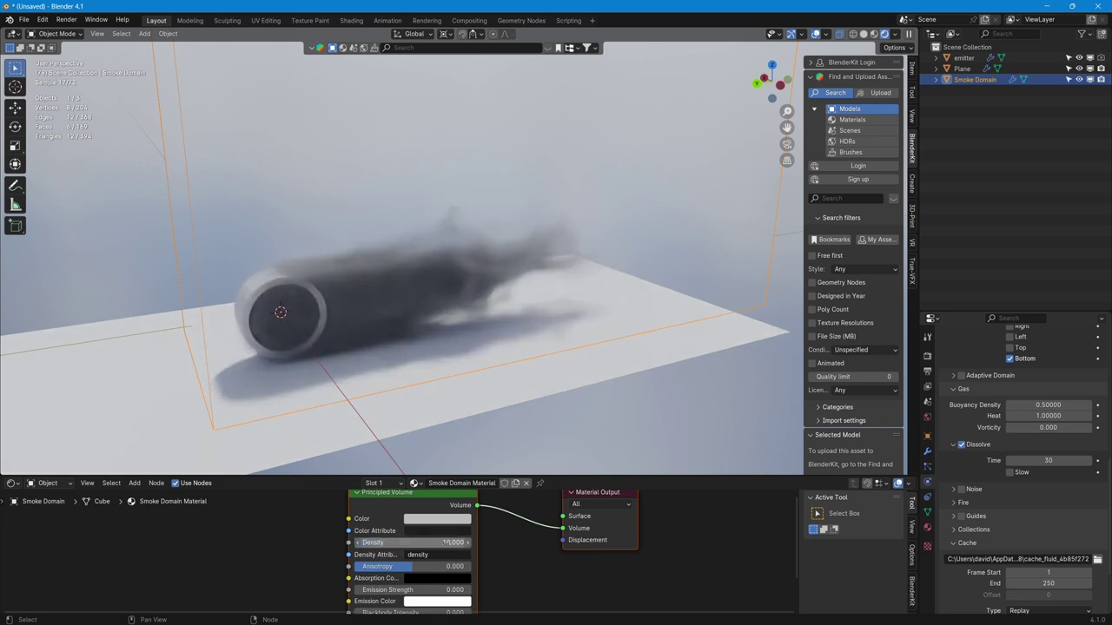
middle_drag(507, 568, 516, 556)
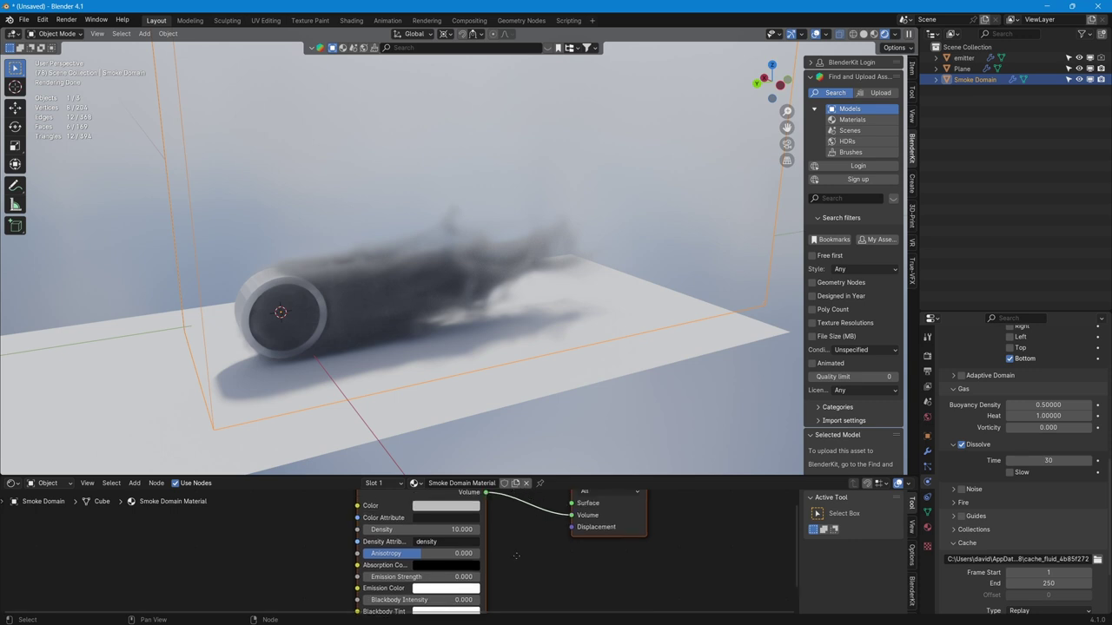
Step: Add a tri-lighting setup targeting the emitter with a height of 3.38 and a base energy of 269
click(265, 290)
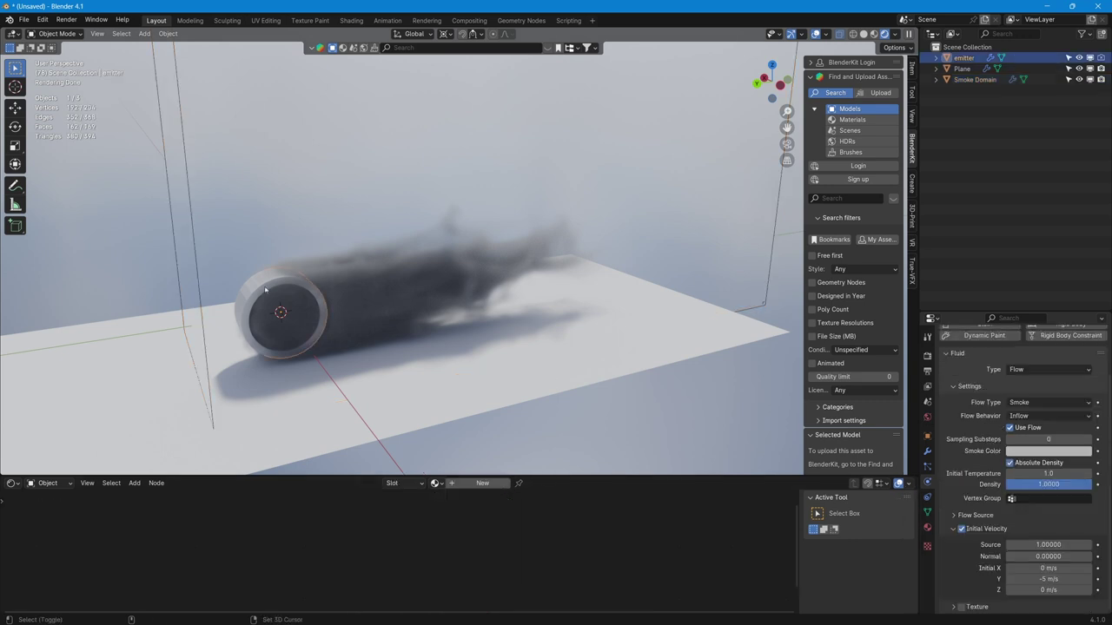
key(shift+a)
mouse_move(232, 416)
click(320, 461)
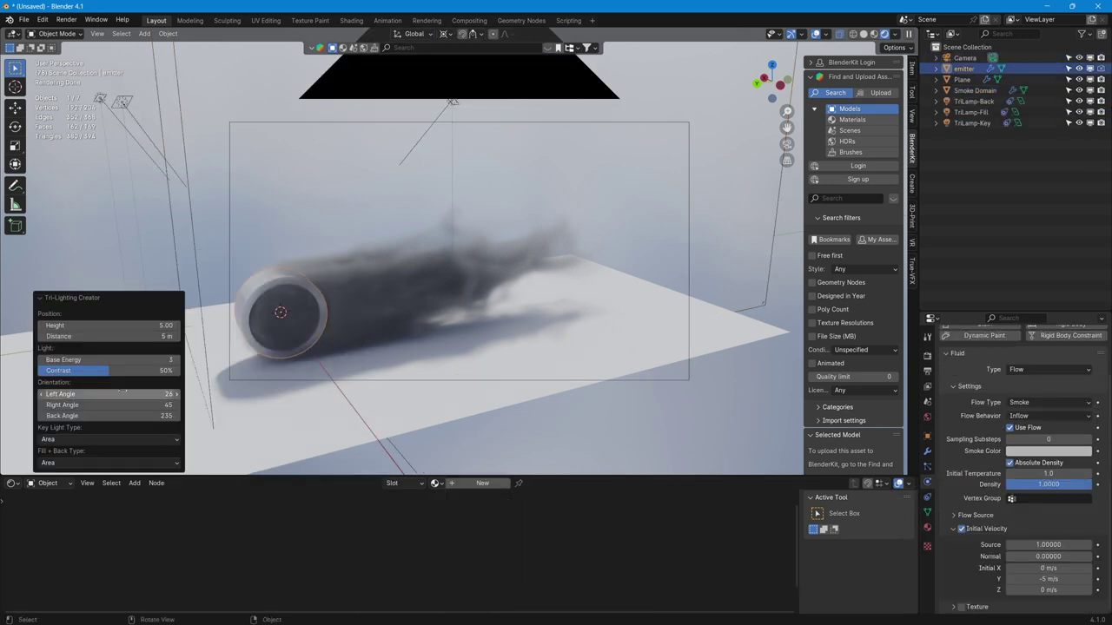
drag(87, 360, 400, 387)
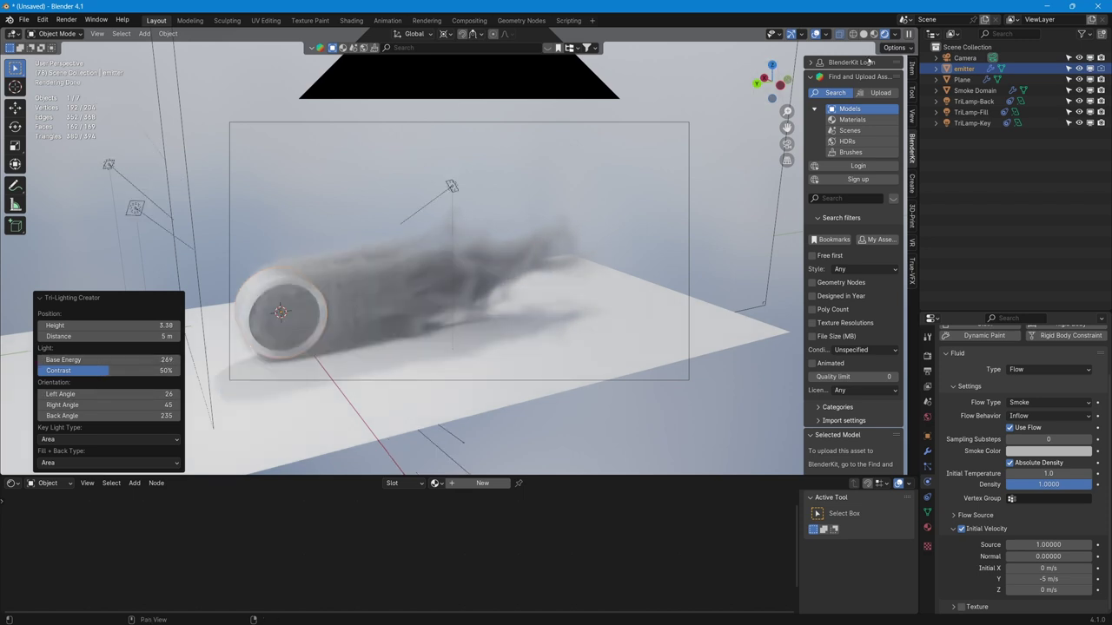
Step: Turn off Scene World lighting in the viewport's rendered shading options
click(895, 47)
click(895, 34)
click(834, 132)
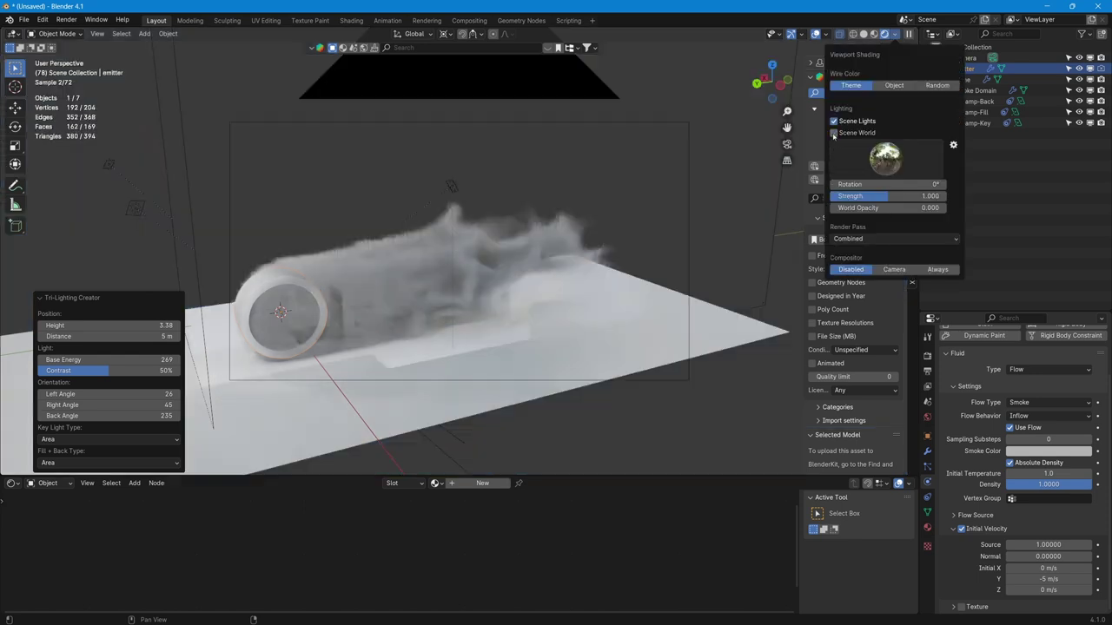
Step: Select the Smoke Domain, split the 3D viewport horizontally and turn the new lower area into a Timeline
scroll(548, 274, up, 2)
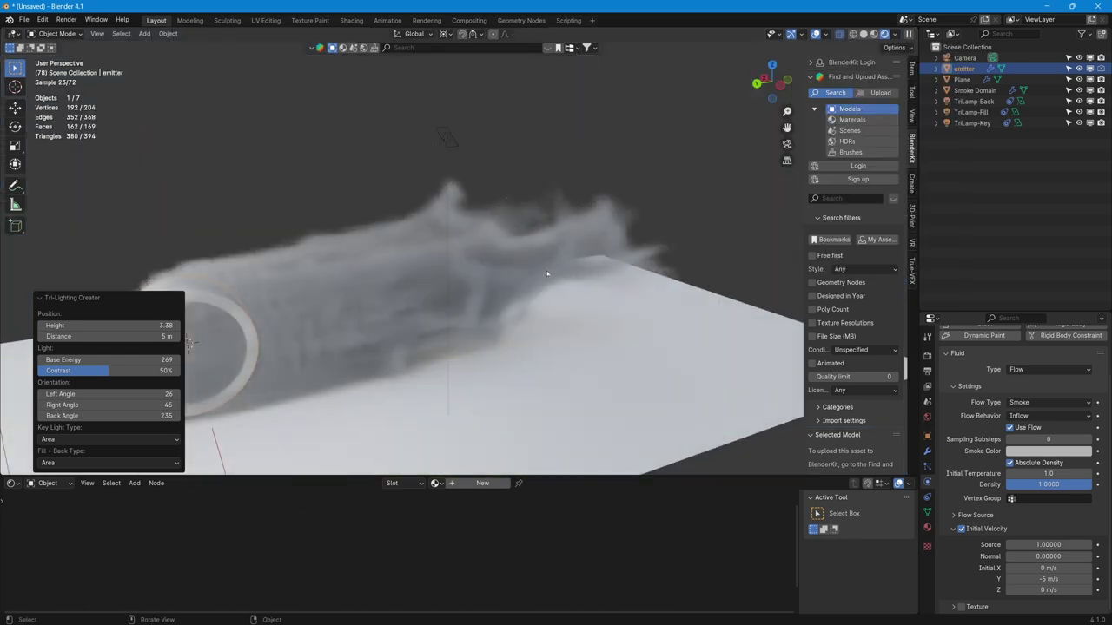
shift+middle_drag(565, 236, 607, 187)
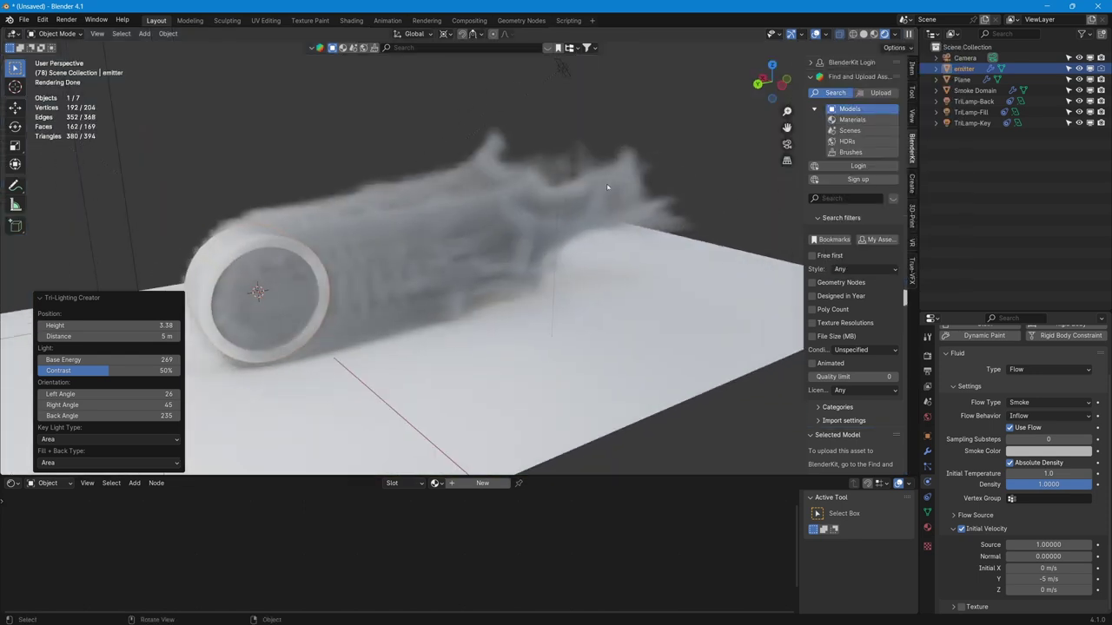
click(81, 181)
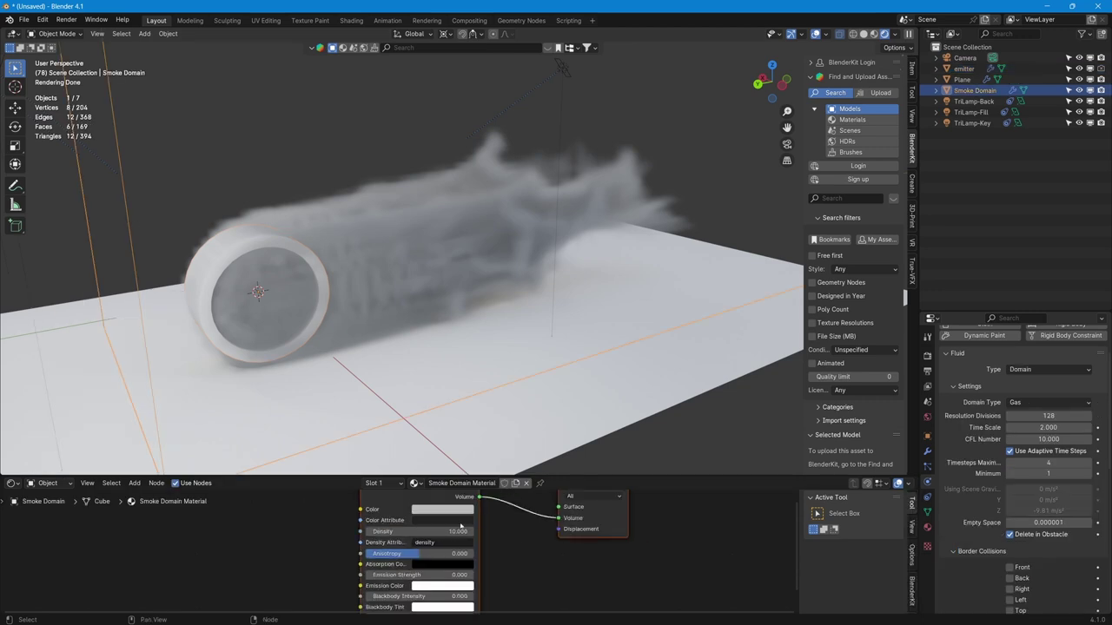
right_click(916, 476)
click(922, 488)
click(521, 412)
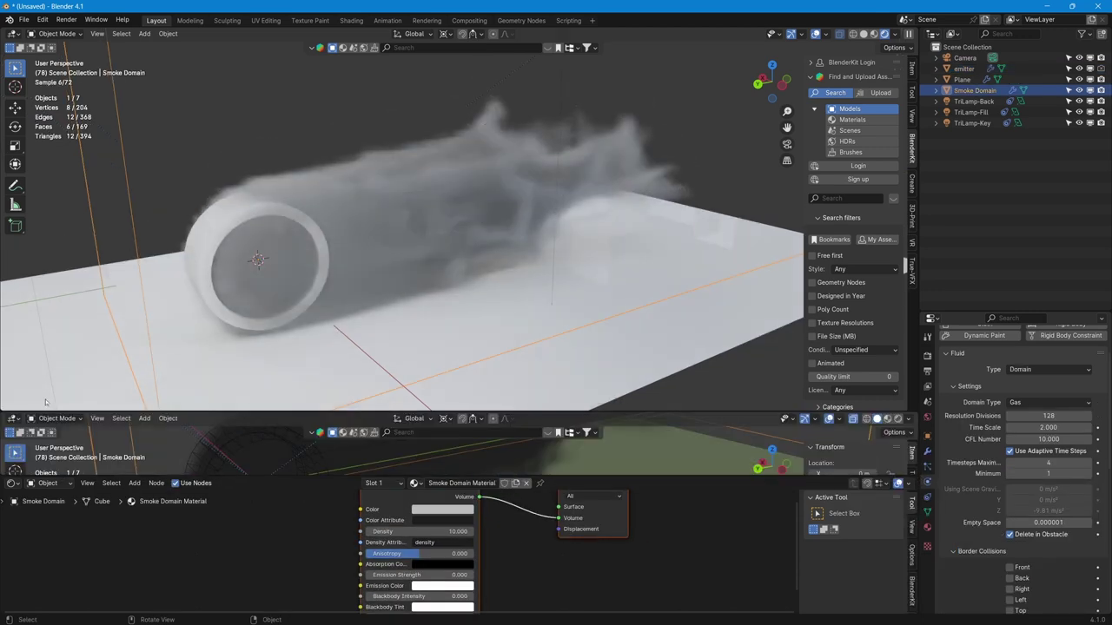
click(13, 418)
click(148, 461)
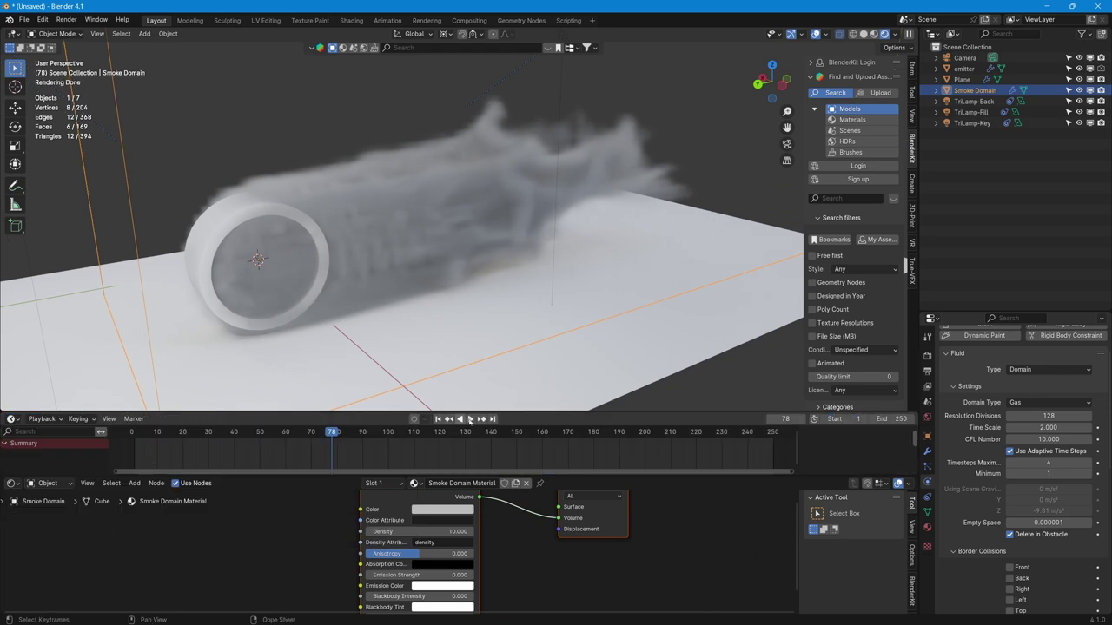
Step: Keyframe the Principled Volume node's Density at 0 on frame 1
click(439, 420)
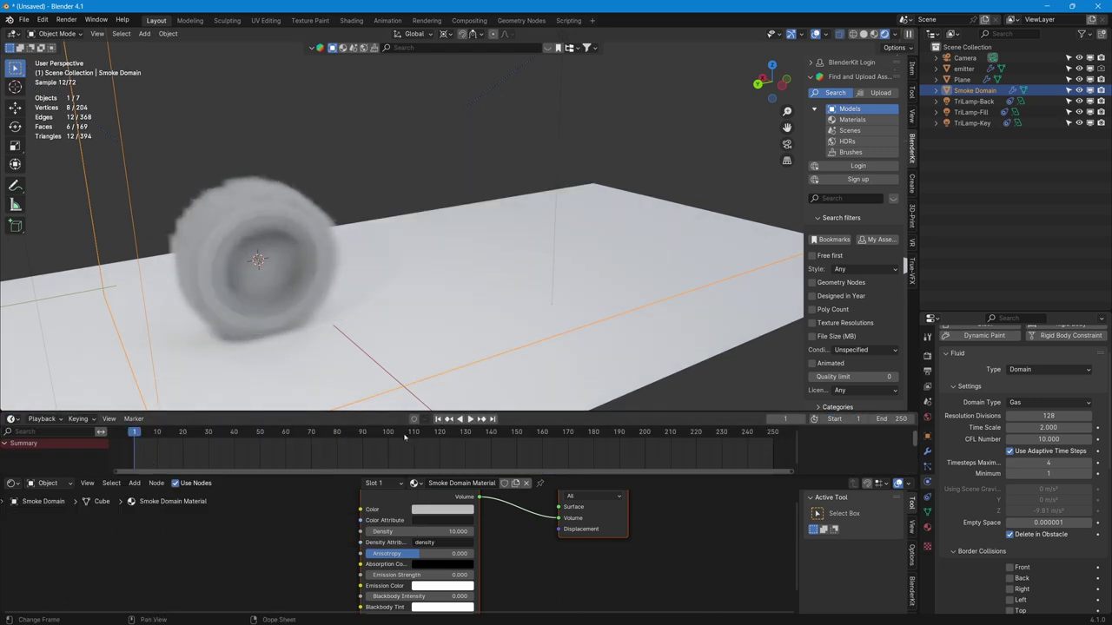
drag(423, 531, 366, 531)
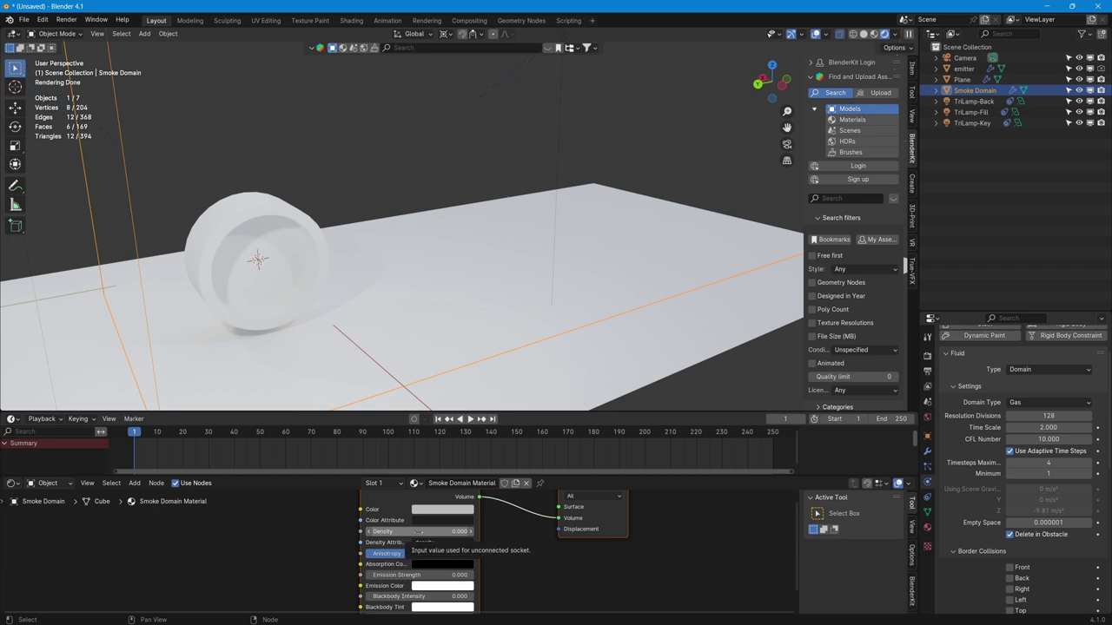
key(i)
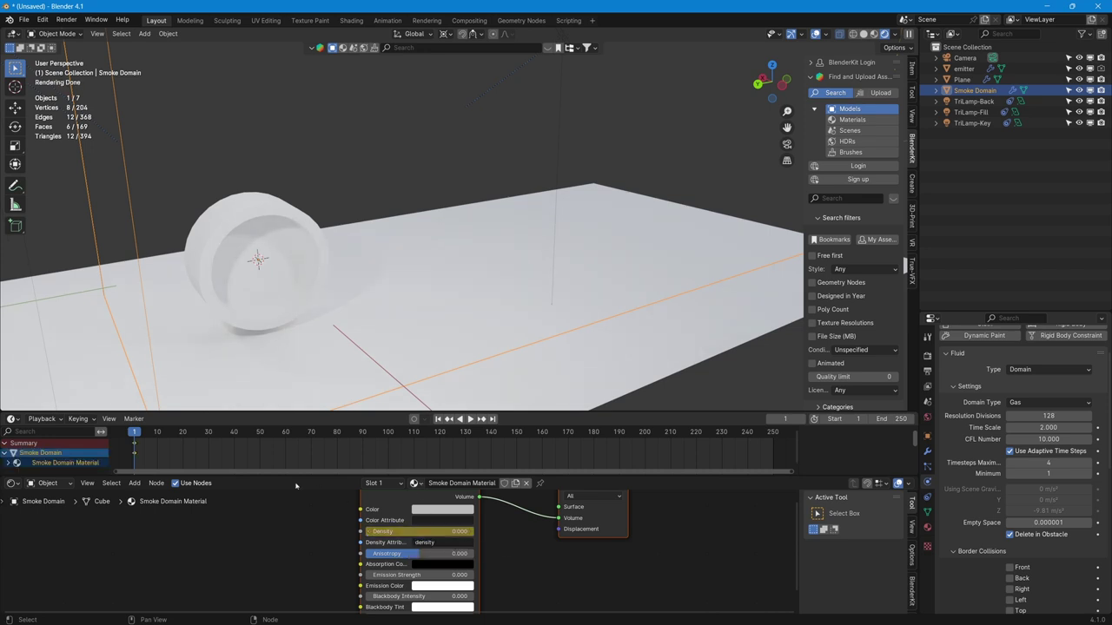
Step: Keyframe the Principled Volume node's Density at 10 on frame 50
click(260, 434)
click(422, 531)
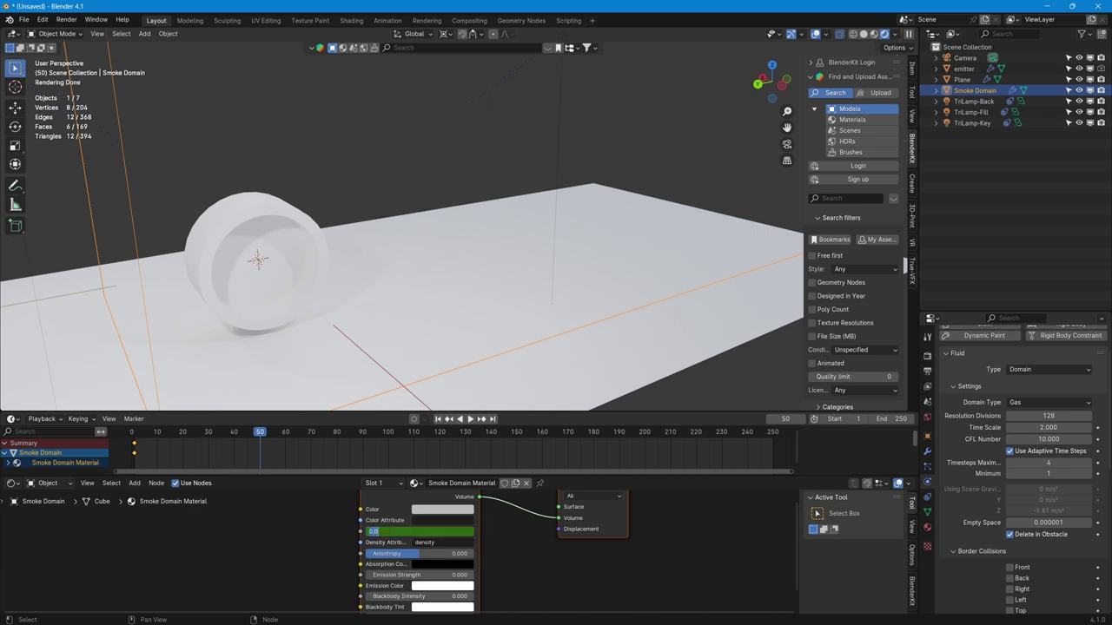
text(10)
key(Return)
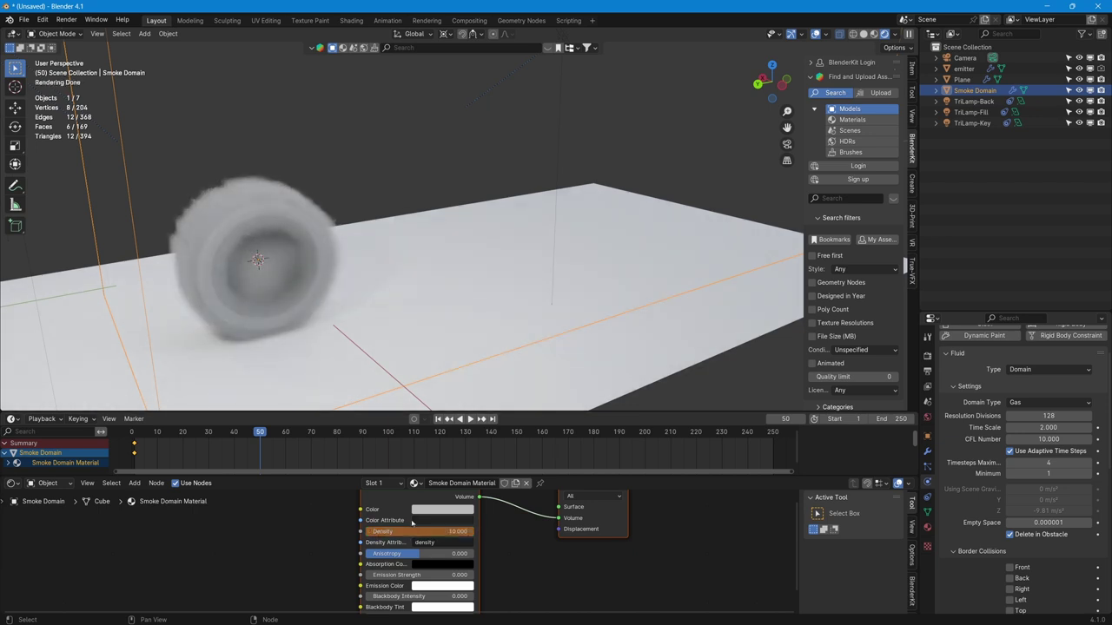
key(i)
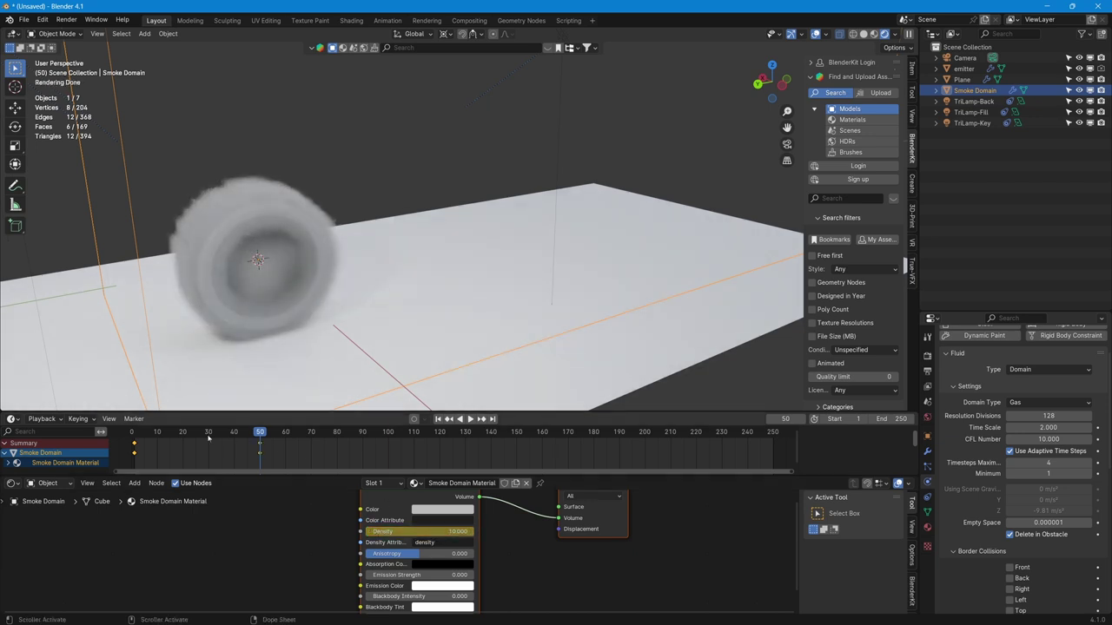
Step: Play the animation from frame 1 to check how the smoke fades in, stopping around frame 31
click(138, 432)
key(space)
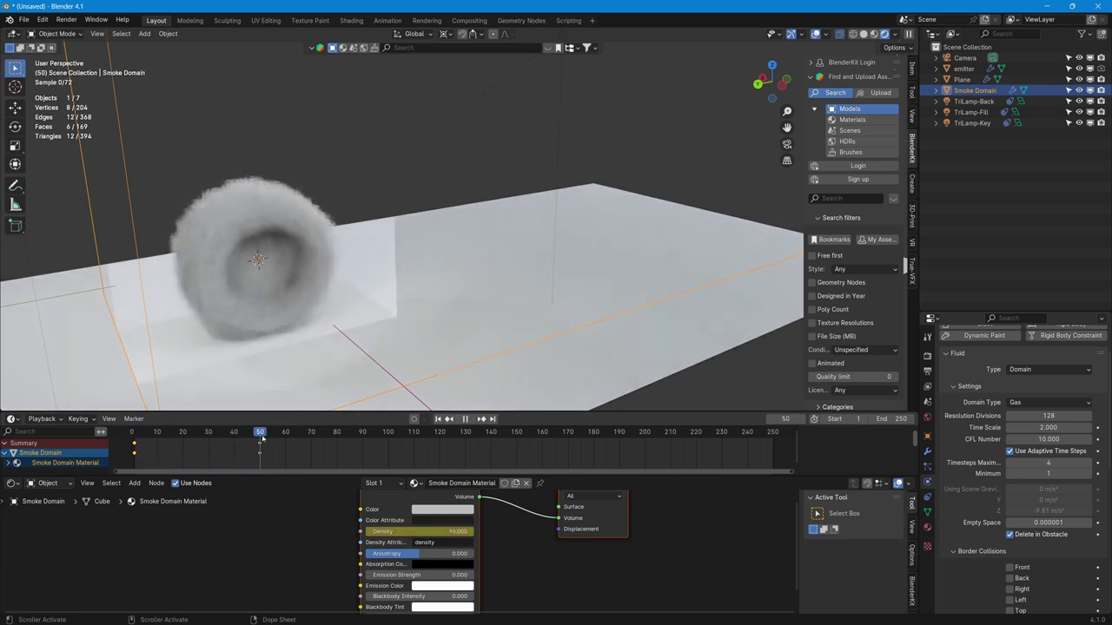
click(135, 432)
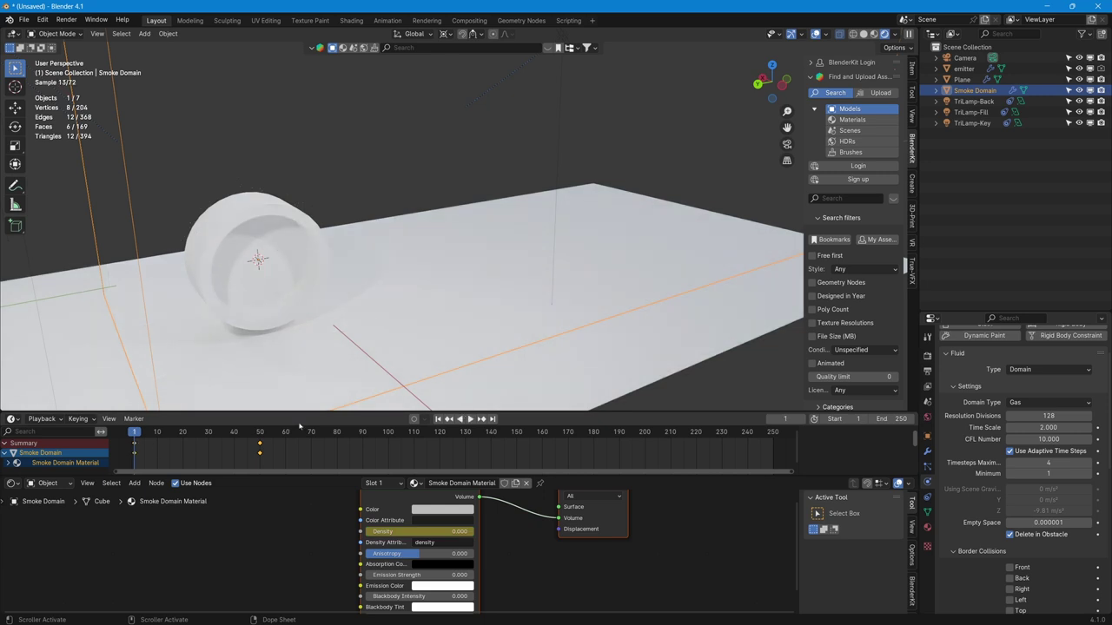
key(space)
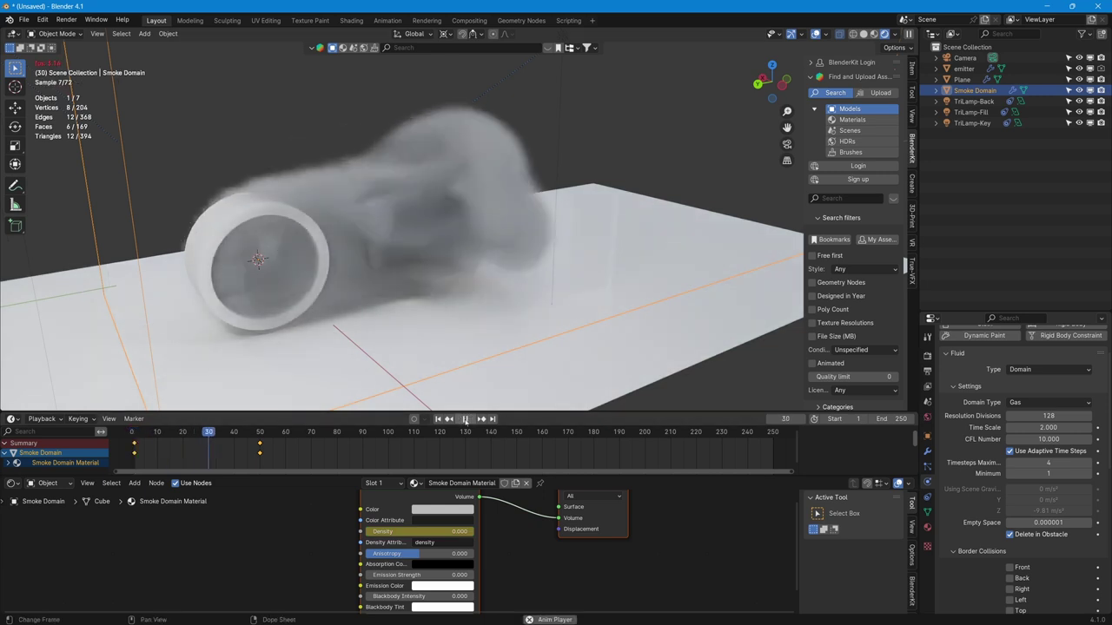
click(465, 419)
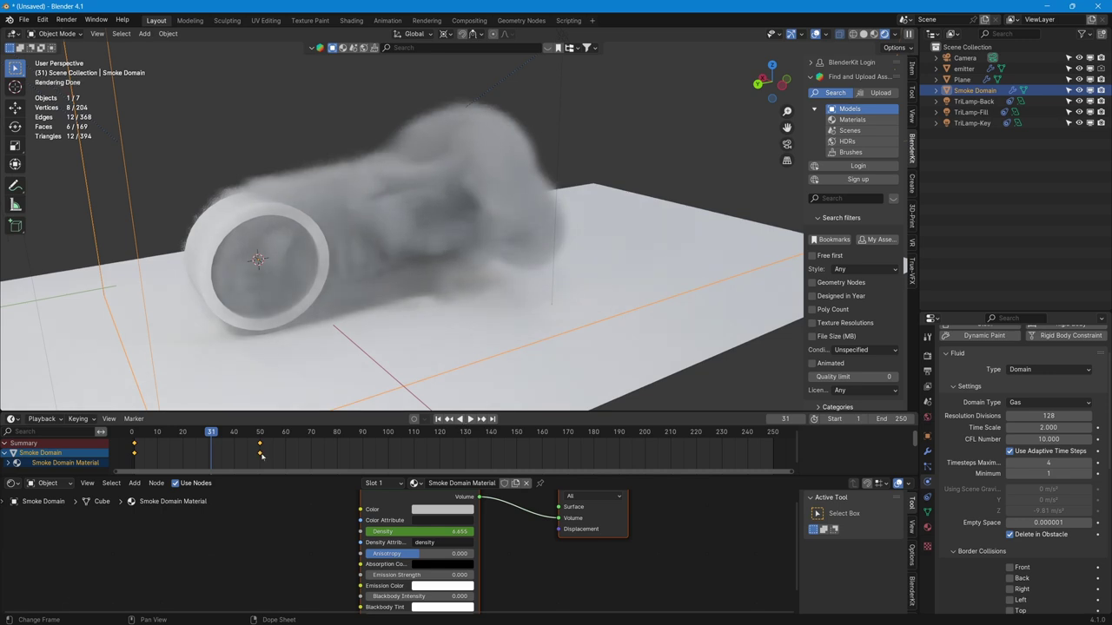
Step: Move the Density keyframe from frame 50 to frame 130 and play the animation from the start to check it
drag(260, 453, 466, 457)
key(shift+Left)
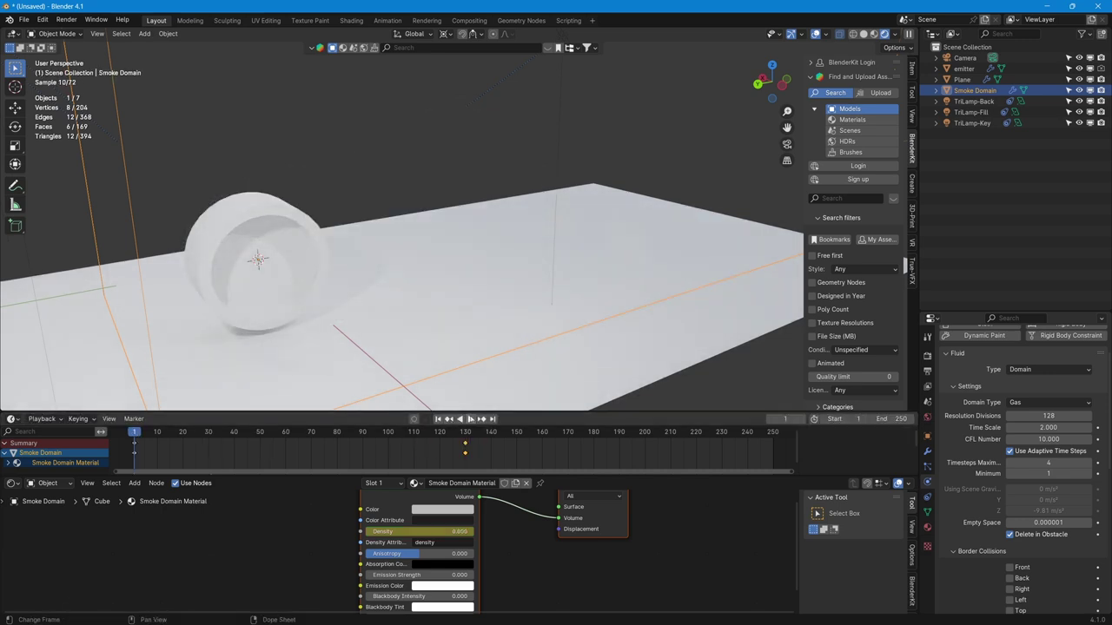
key(space)
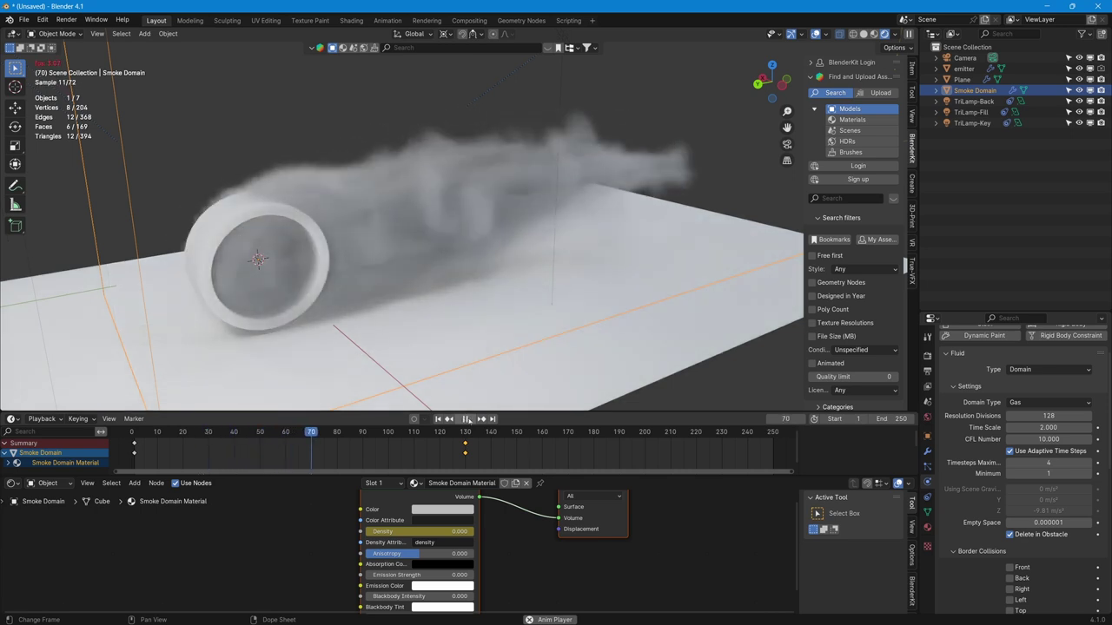
click(465, 419)
Step: Enlarge the 3D viewport by shrinking the Timeline and Shader Editor areas, and frame the whole smoke domain
drag(625, 477, 643, 531)
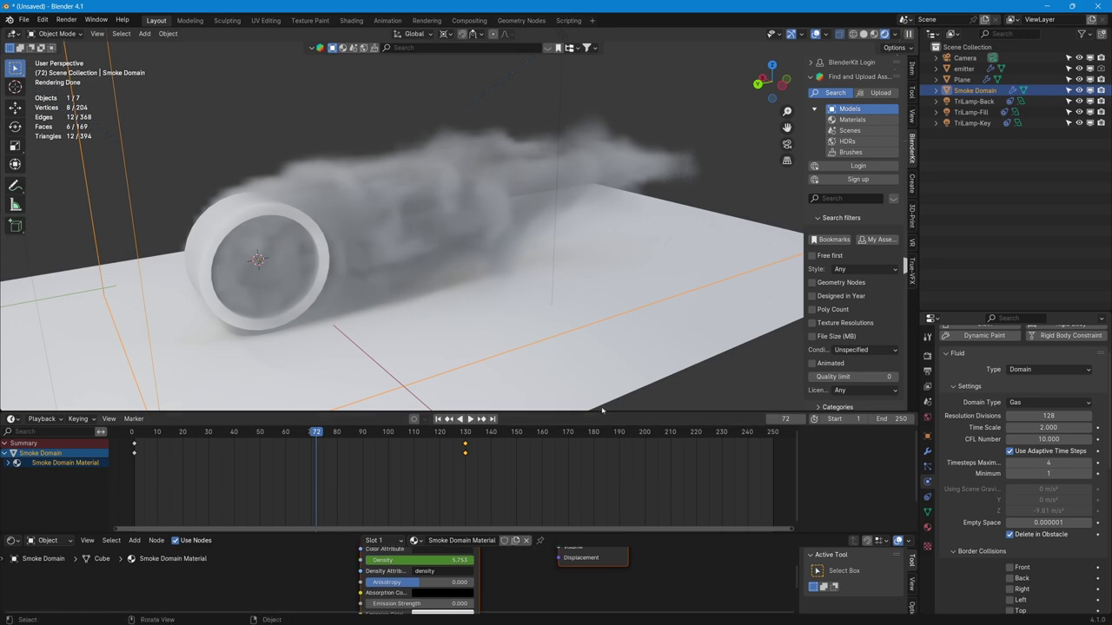
drag(602, 410, 600, 495)
mouse_move(584, 323)
middle_down()
mouse_move(517, 303)
mouse_move(563, 325)
middle_up()
scroll(563, 327, down, 4)
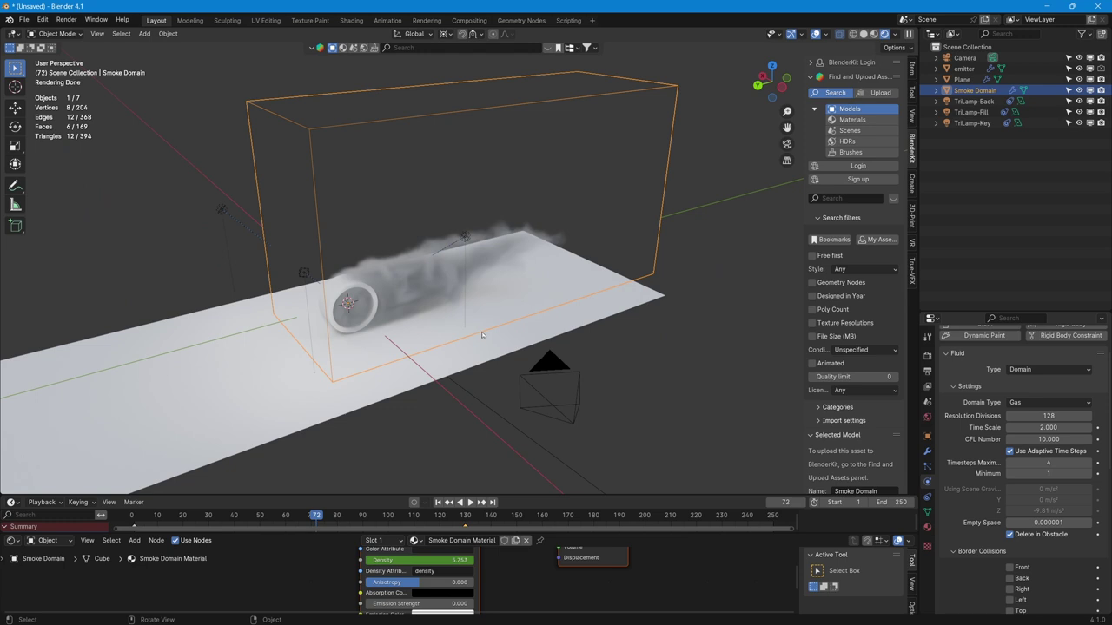
Step: Add a second camera and align the scene camera to the current view of the smoke
key(shift+a)
click(452, 355)
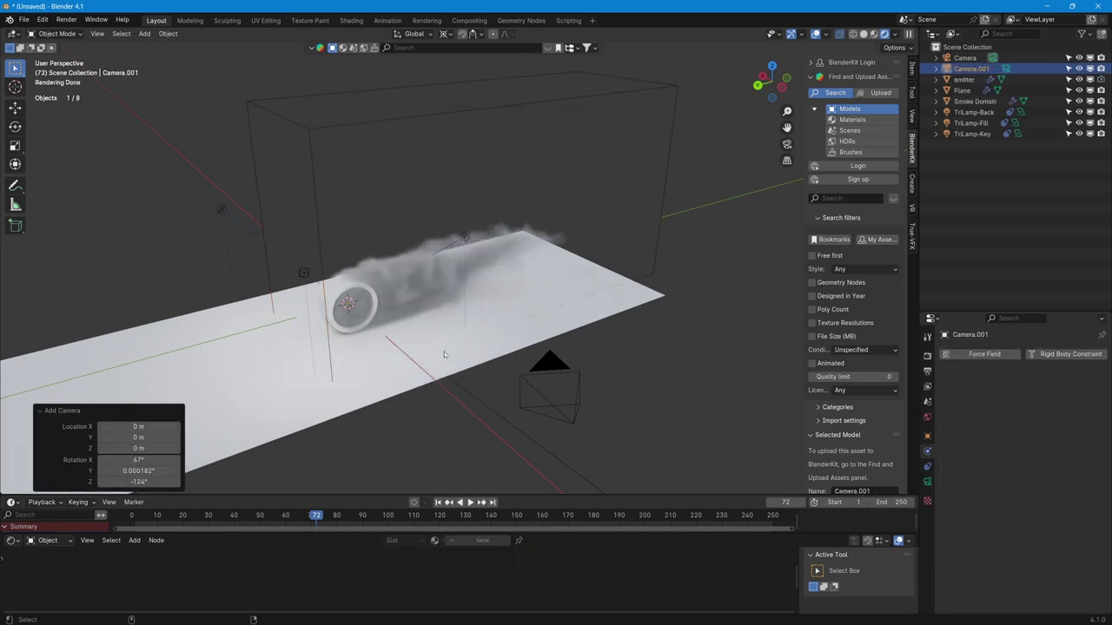
key(ctrl+alt+KP_0)
shift+middle_drag(444, 351, 506, 317)
Step: Render the current frame and examine the emitter area and smoke in the result before closing the render window
key(F12)
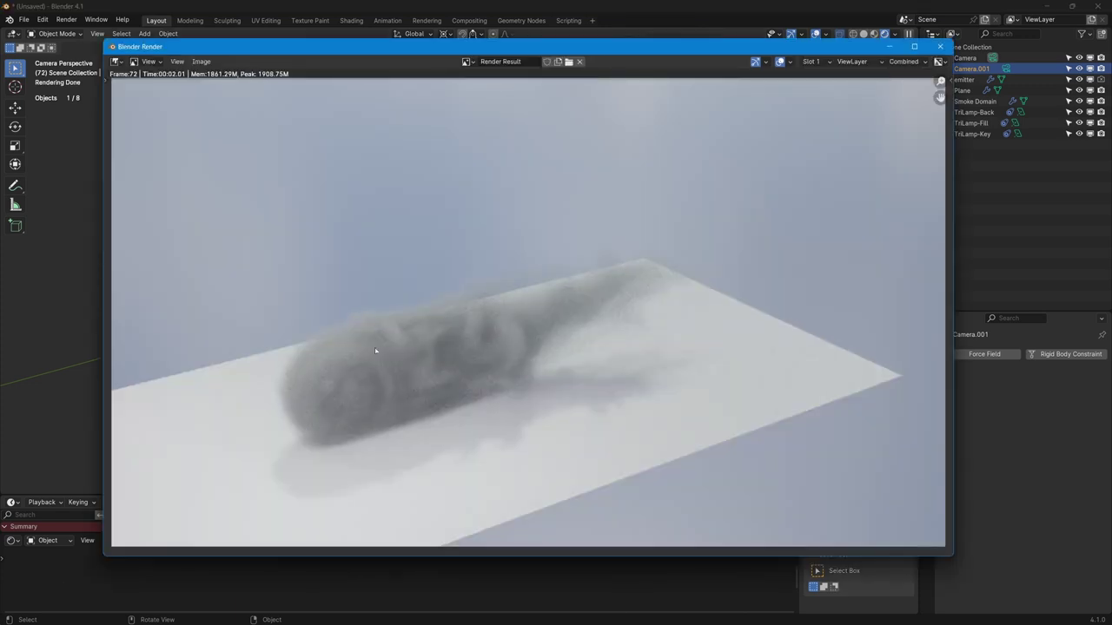
drag(575, 54, 498, 55)
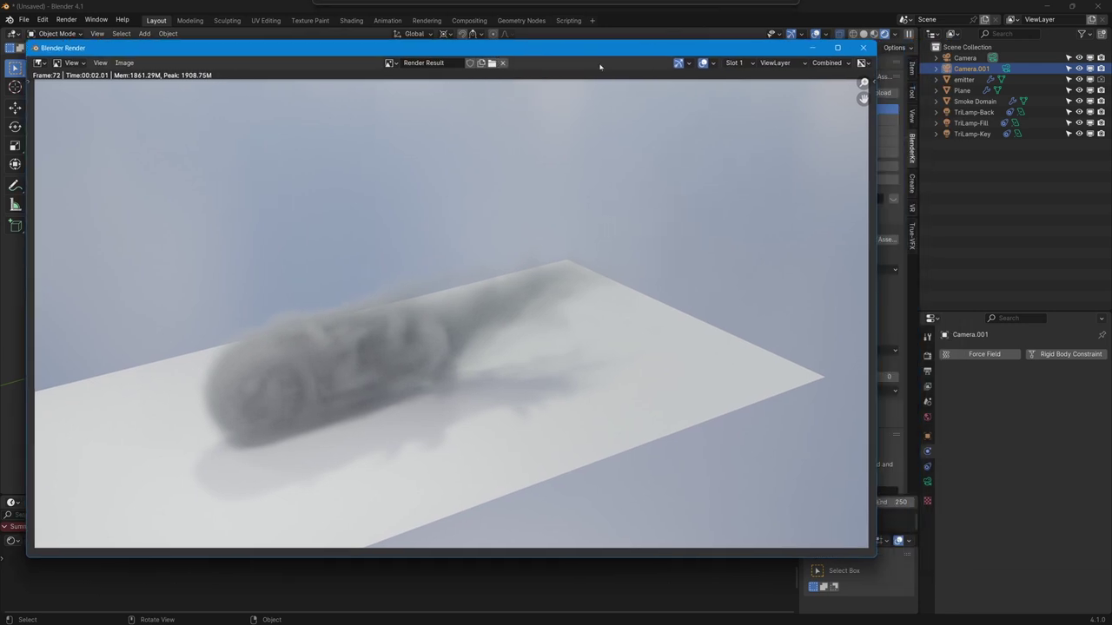
click(1101, 79)
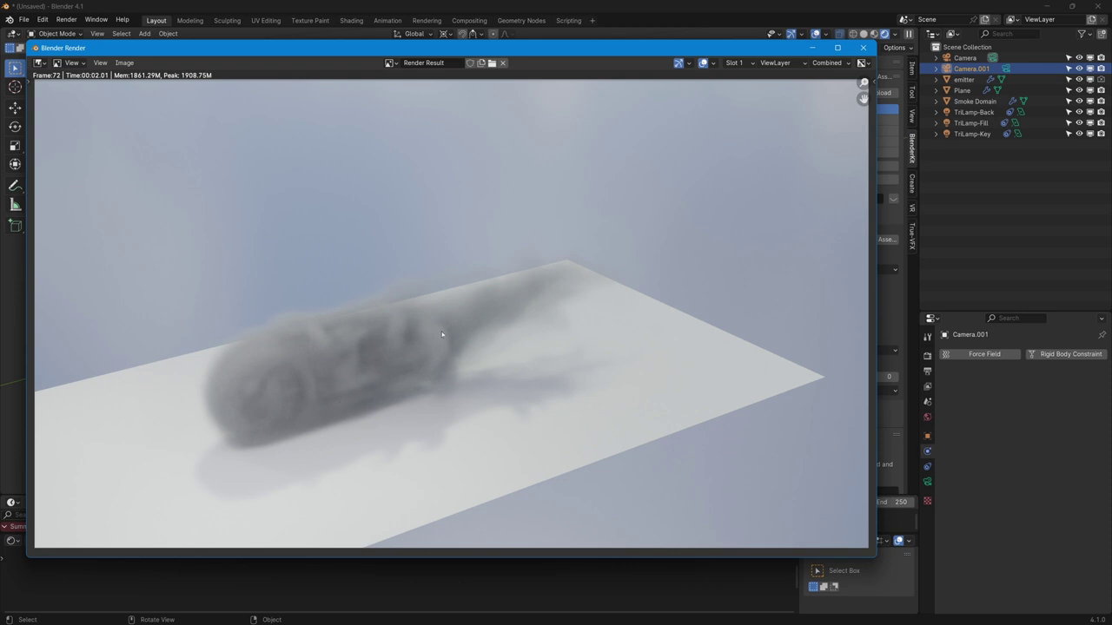
key(Escape)
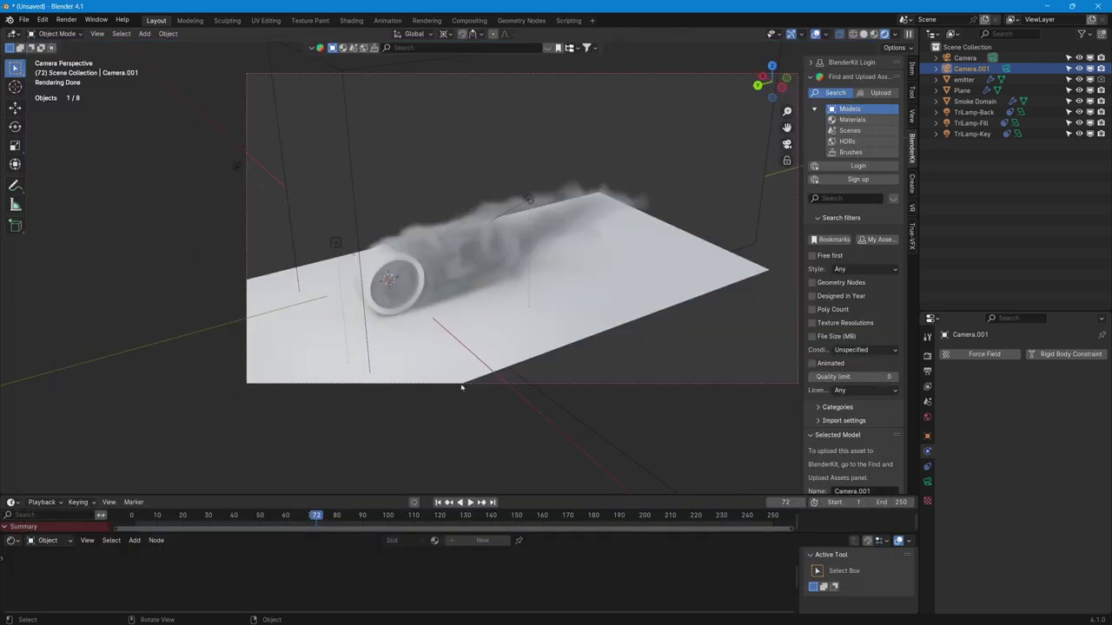
Step: Delete the three TriLamp lights (Back, Fill and Key) from the scene
click(452, 358)
scroll(513, 392, up, 2)
shift+middle_drag(512, 391, 446, 453)
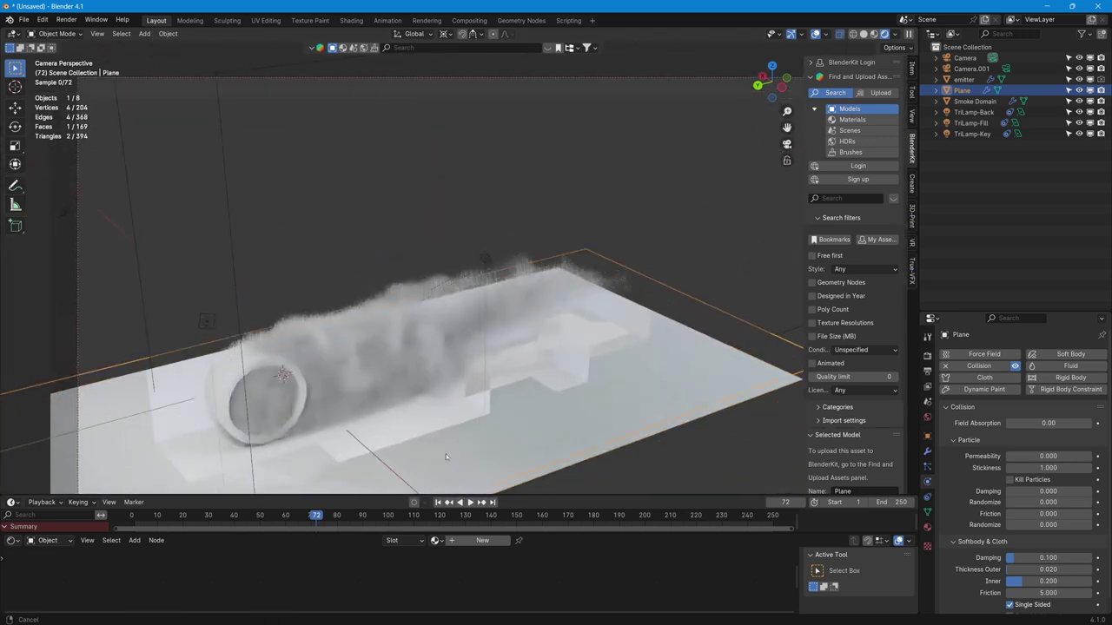
scroll(467, 411, down, 4)
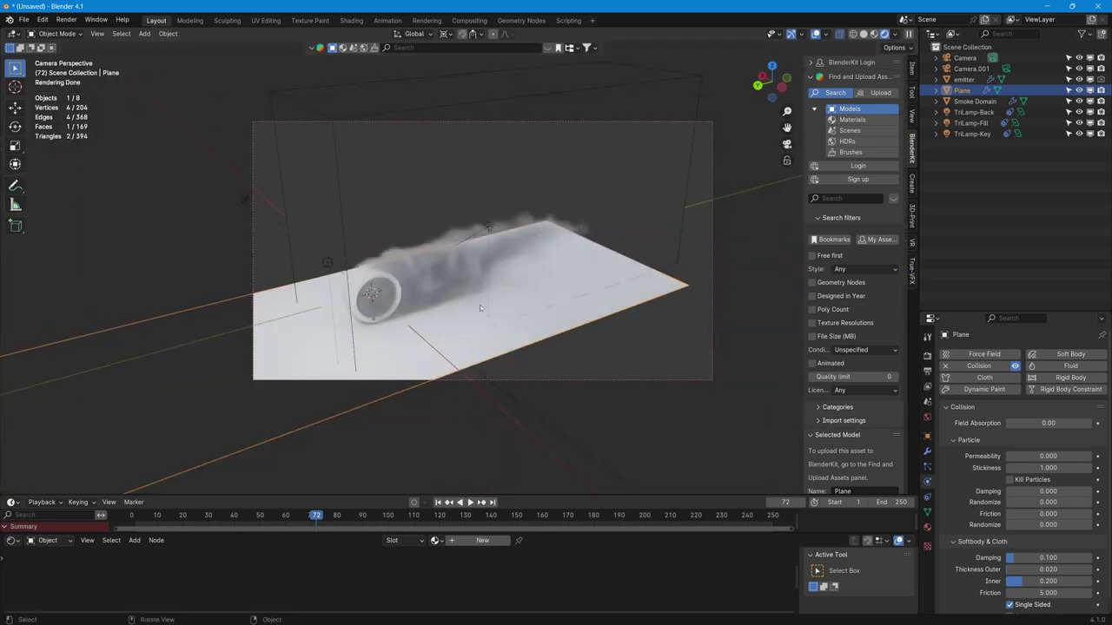
key(b)
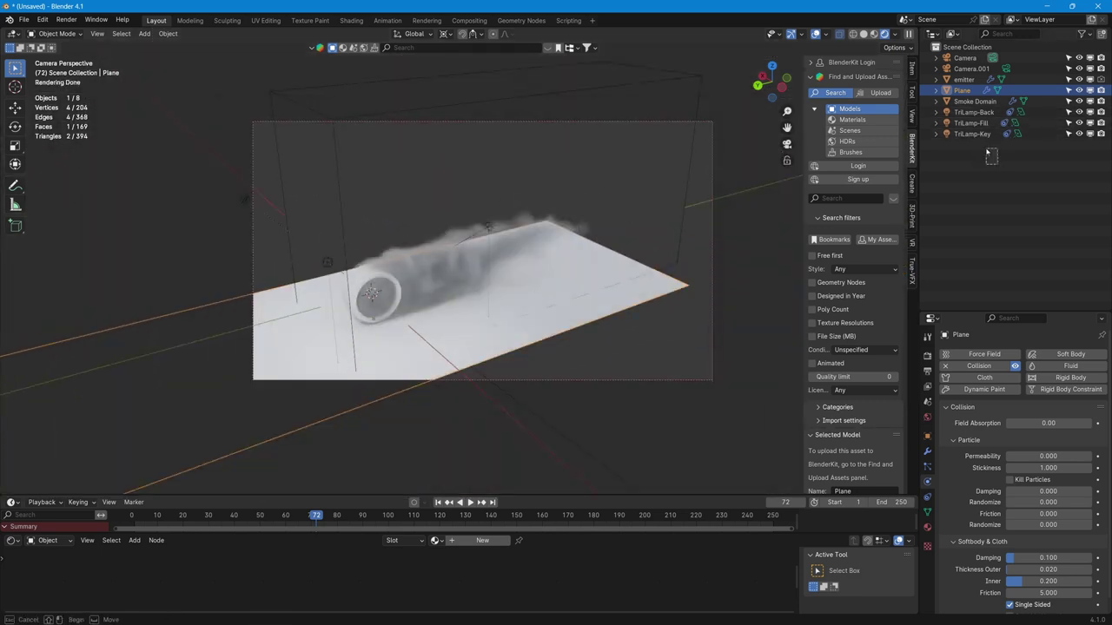
drag(984, 144, 970, 111)
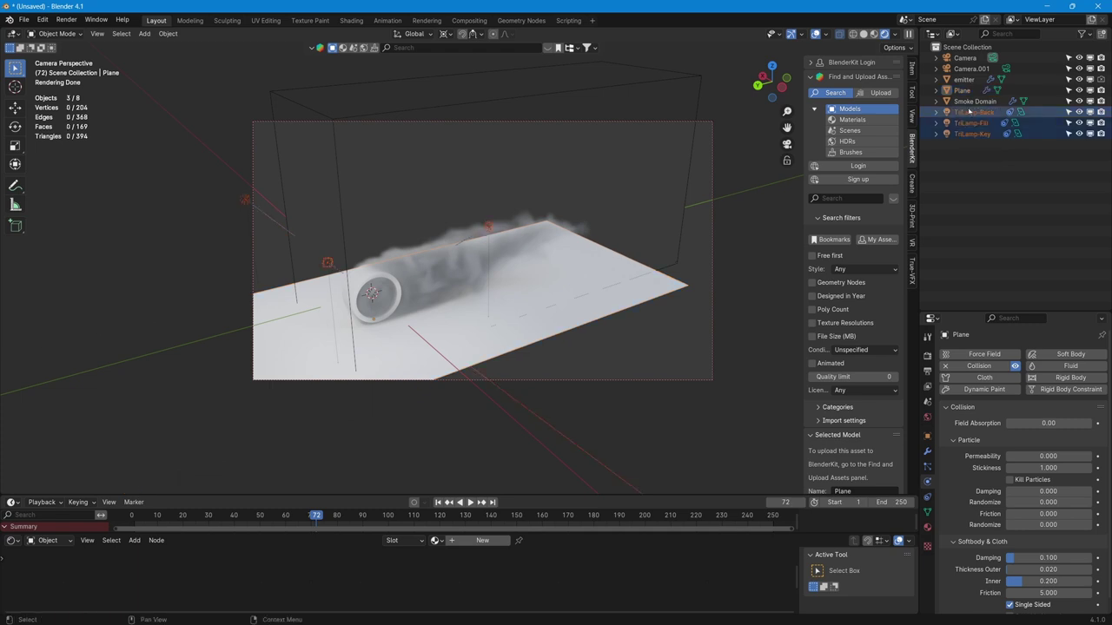
key(x)
Step: Delete the ground plane and both cameras, leaving only the emitter and the Smoke Domain
click(968, 91)
key(x)
click(972, 71)
key(x)
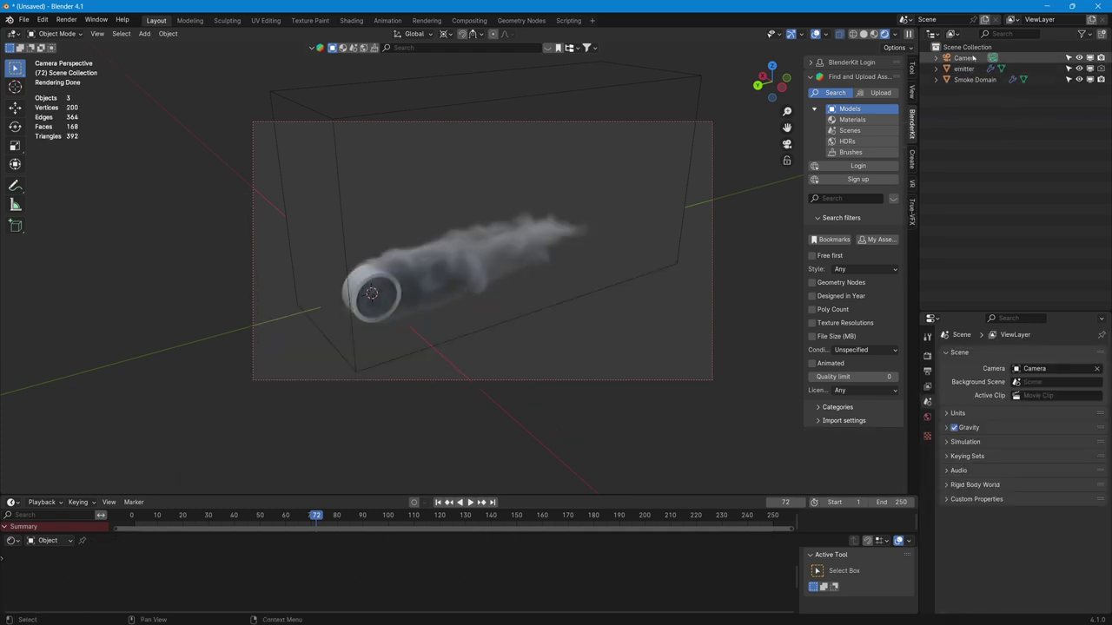
click(973, 57)
key(x)
Step: Examine the remaining smoke and wheel-shaped emitter from several angles, including the orthographic side view
scroll(627, 269, up, 2)
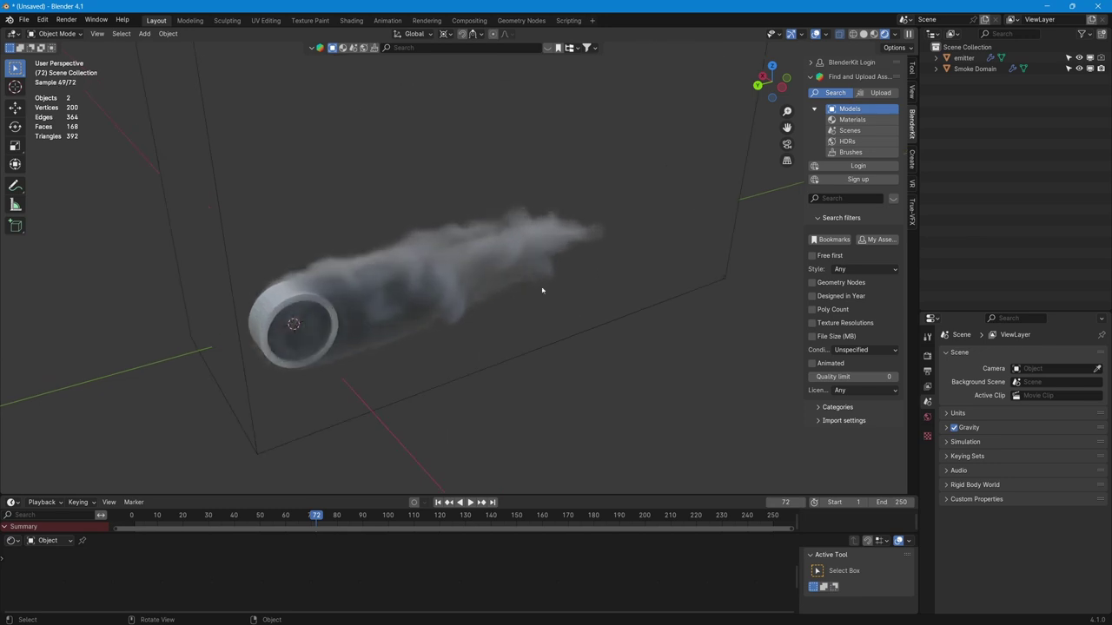
middle_drag(543, 291, 598, 302)
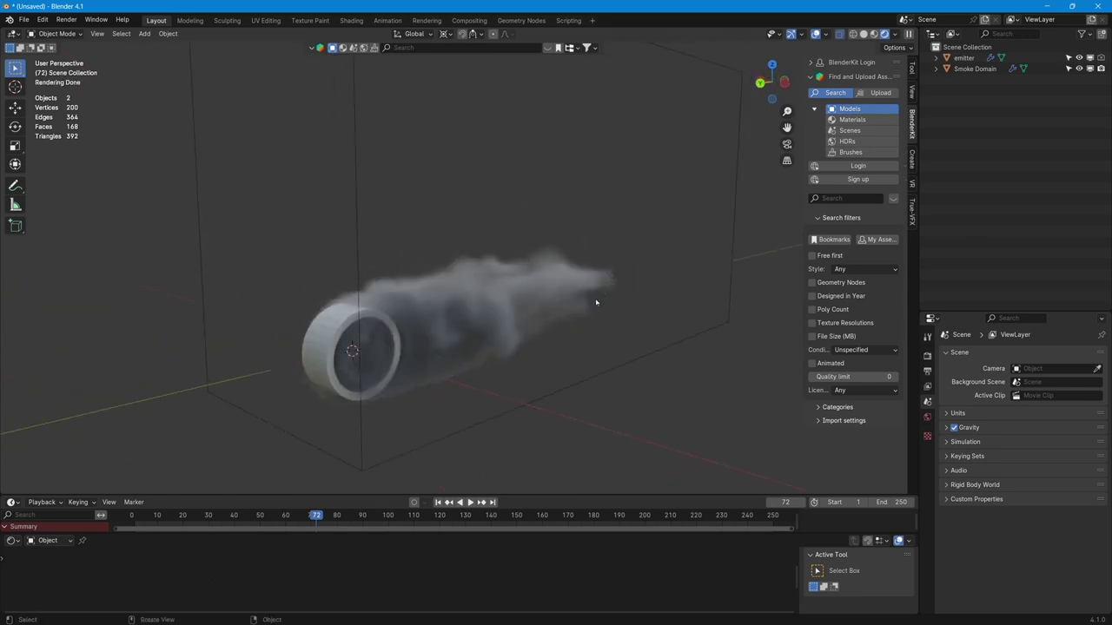
middle_drag(391, 359, 336, 348)
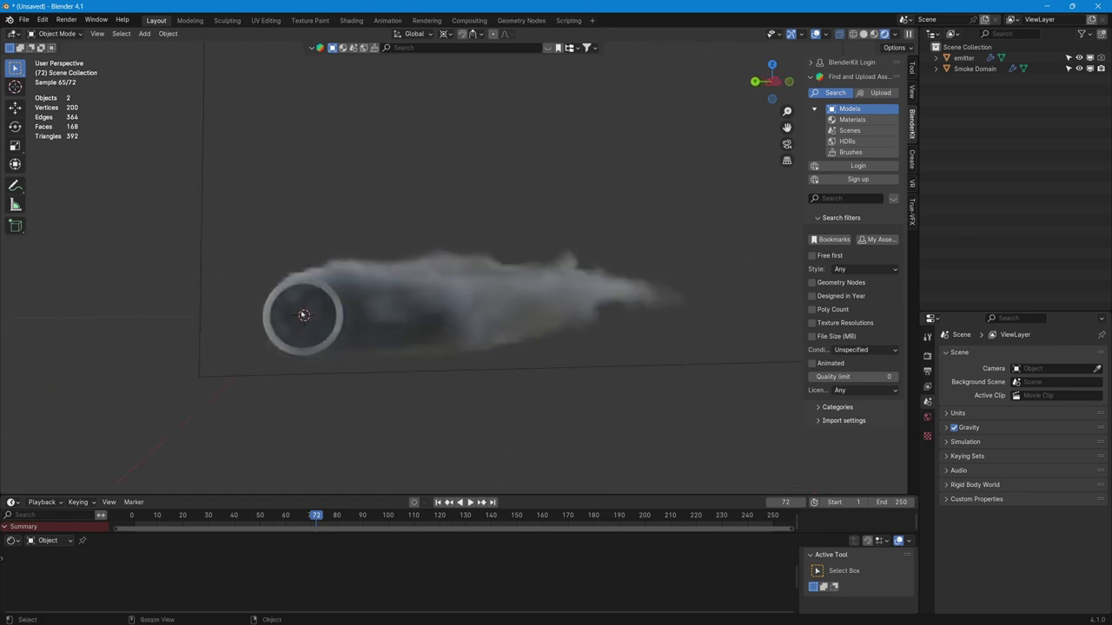
click(775, 81)
scroll(504, 348, up, 5)
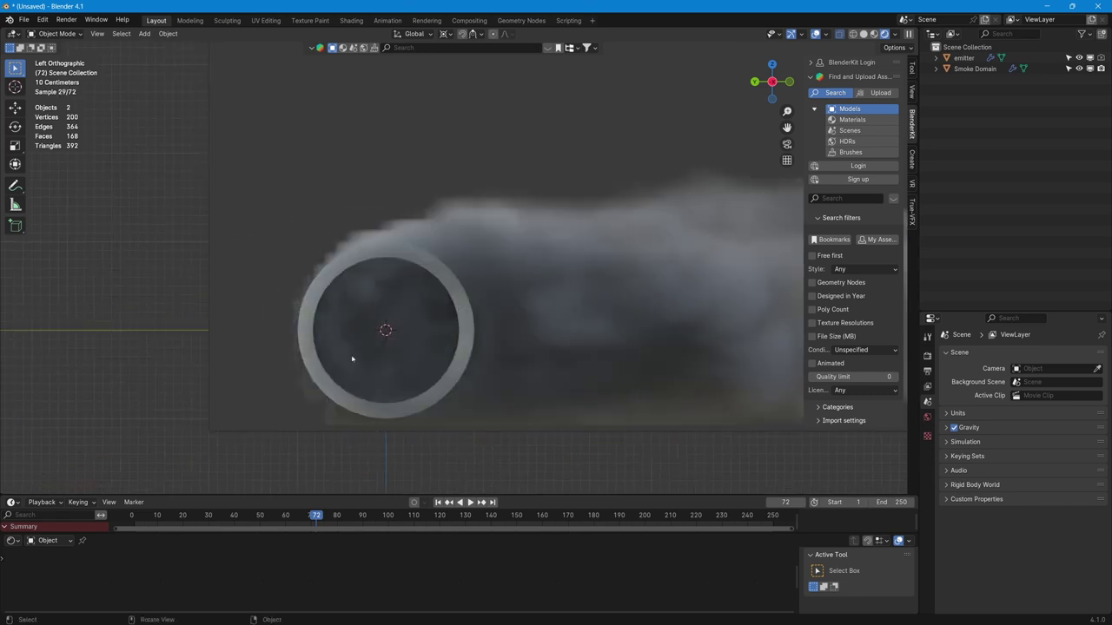
middle_drag(384, 353, 482, 324)
scroll(482, 324, down, 5)
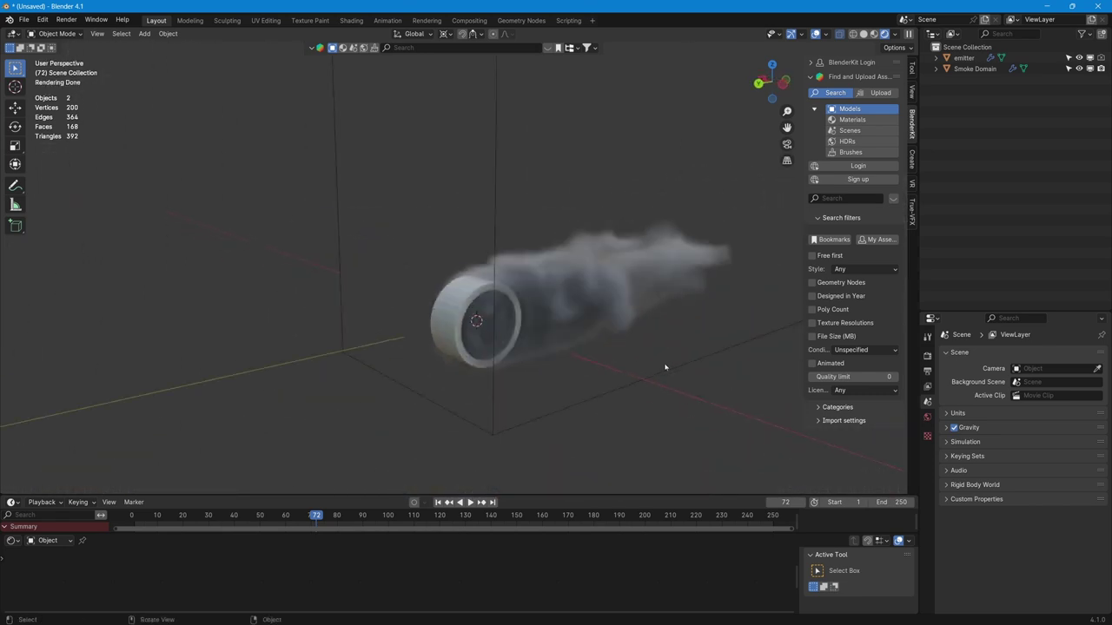
middle_drag(666, 367, 613, 368)
scroll(618, 332, up, 3)
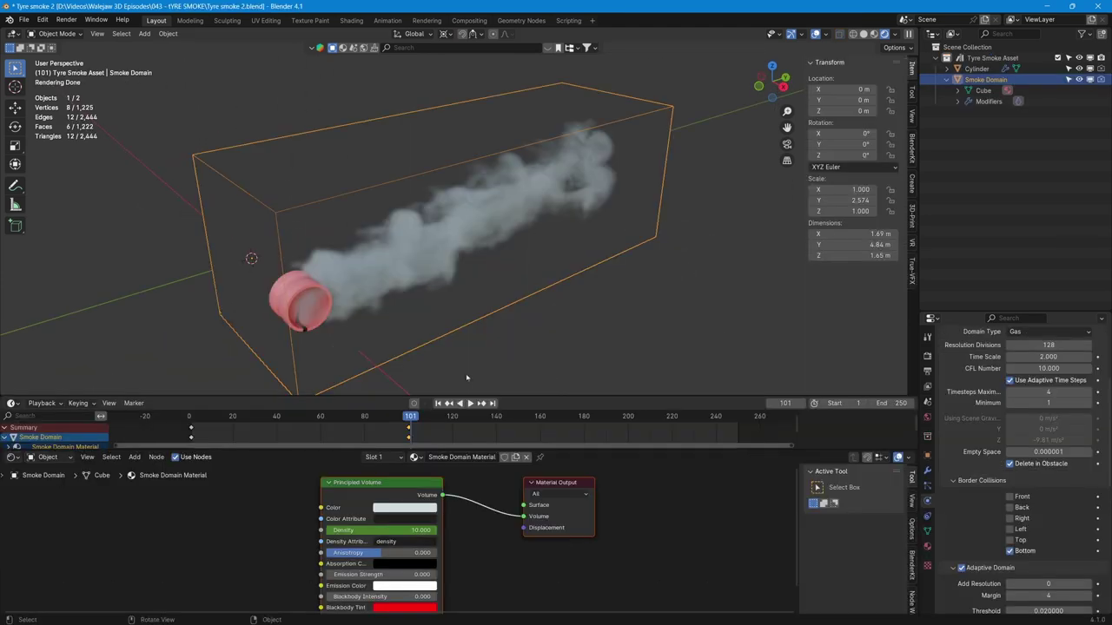
Step: Play the smoke simulation from the first frame and examine how the smoke trail develops from different viewing angles
click(438, 403)
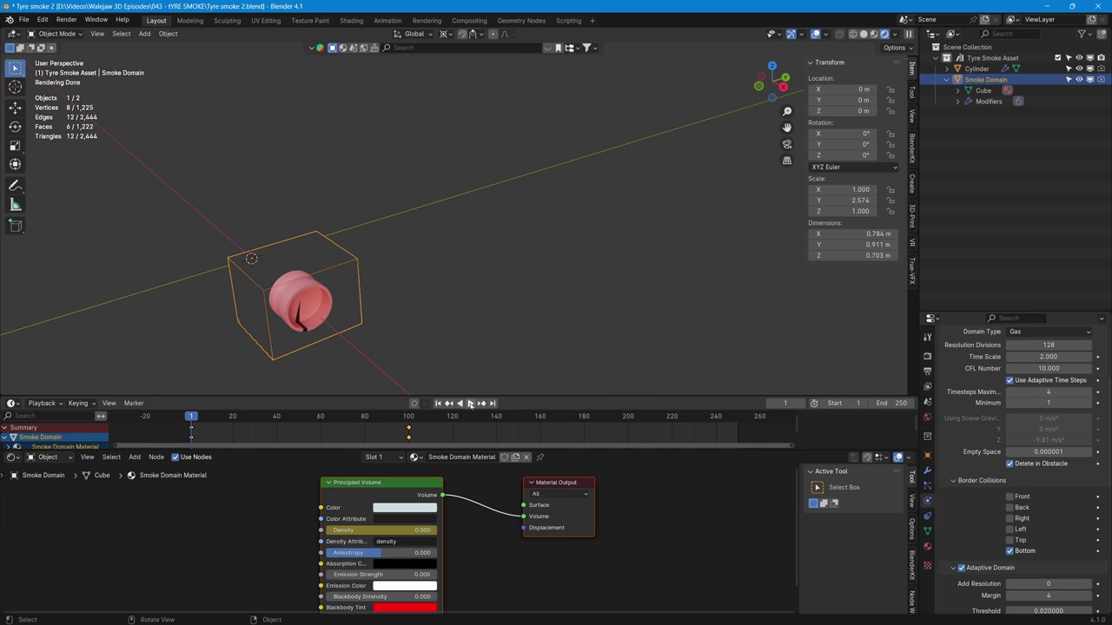
click(470, 403)
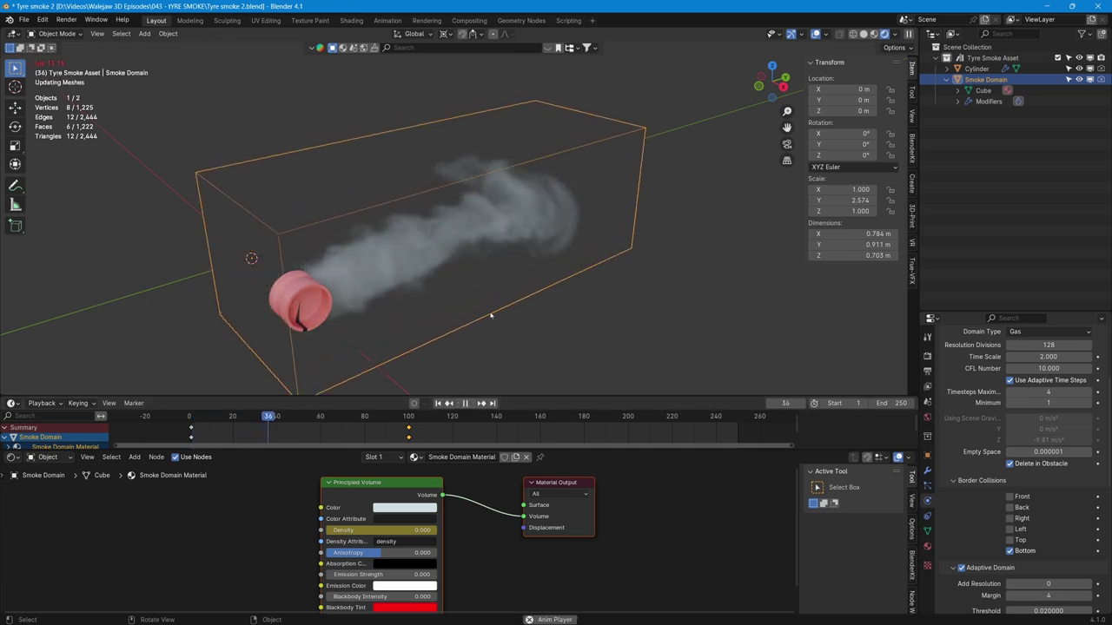
mouse_move(496, 314)
middle_down()
mouse_move(492, 323)
mouse_move(516, 302)
mouse_move(488, 297)
middle_up()
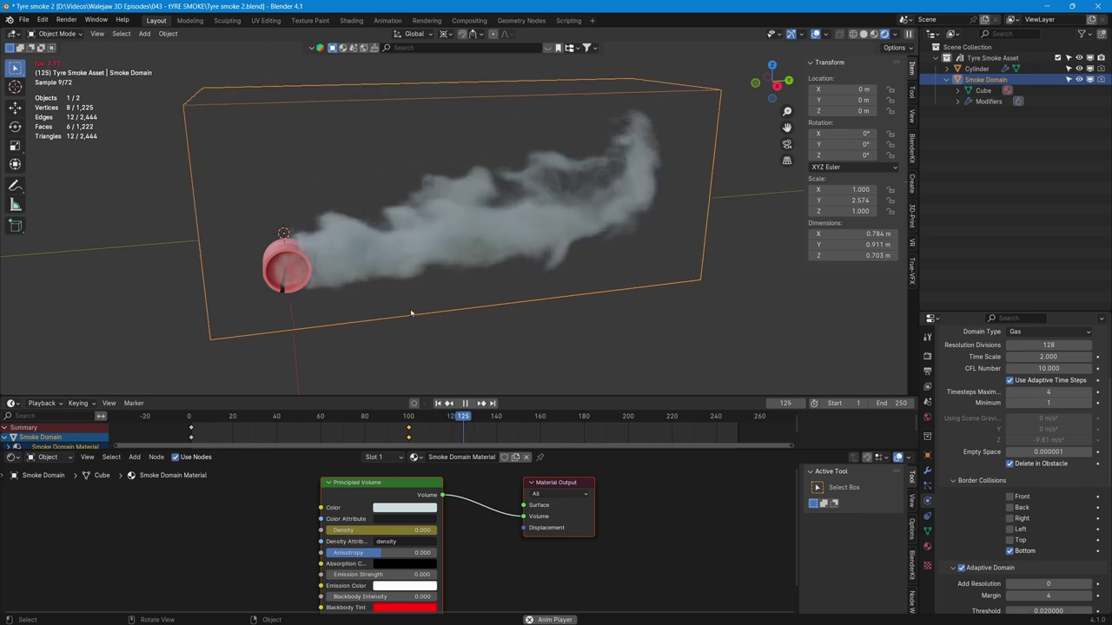
middle_drag(417, 311, 484, 305)
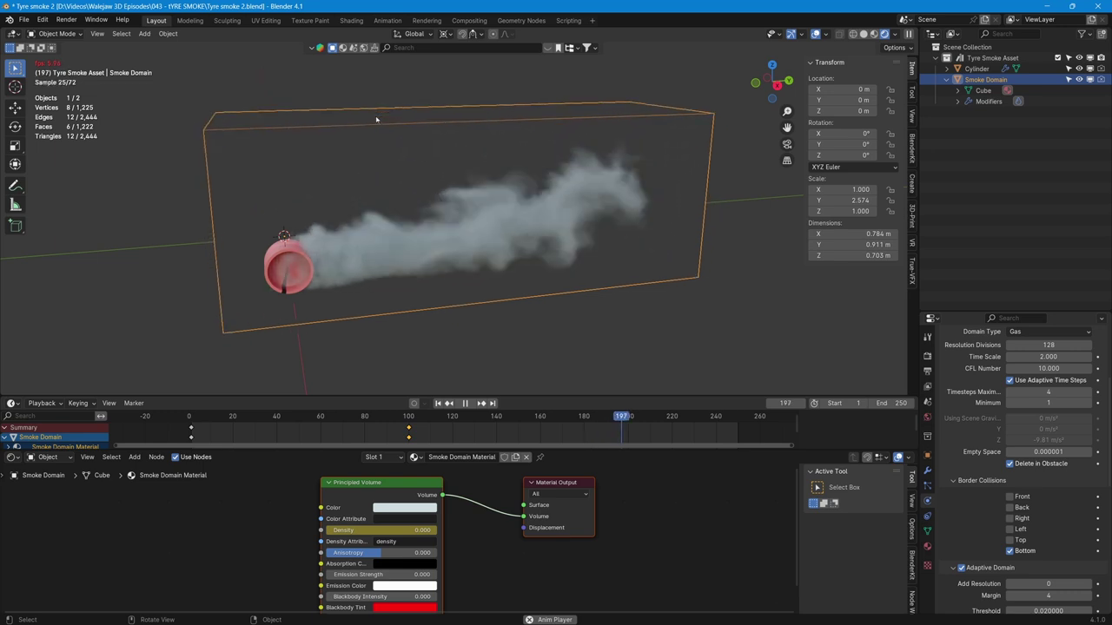
middle_drag(377, 118, 441, 261)
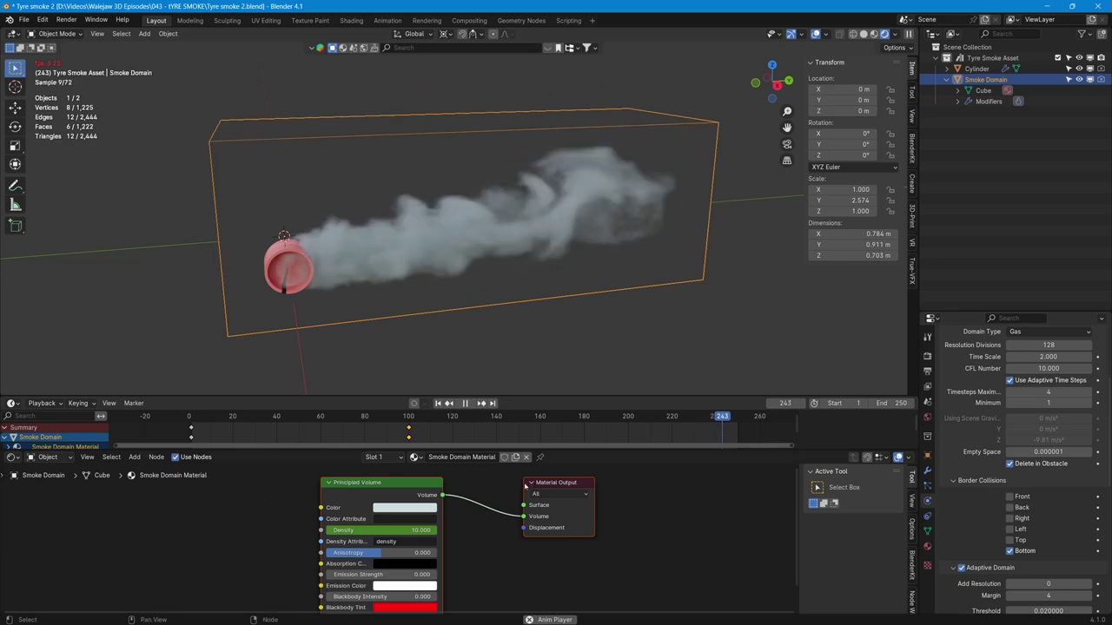
middle_drag(525, 487, 532, 492)
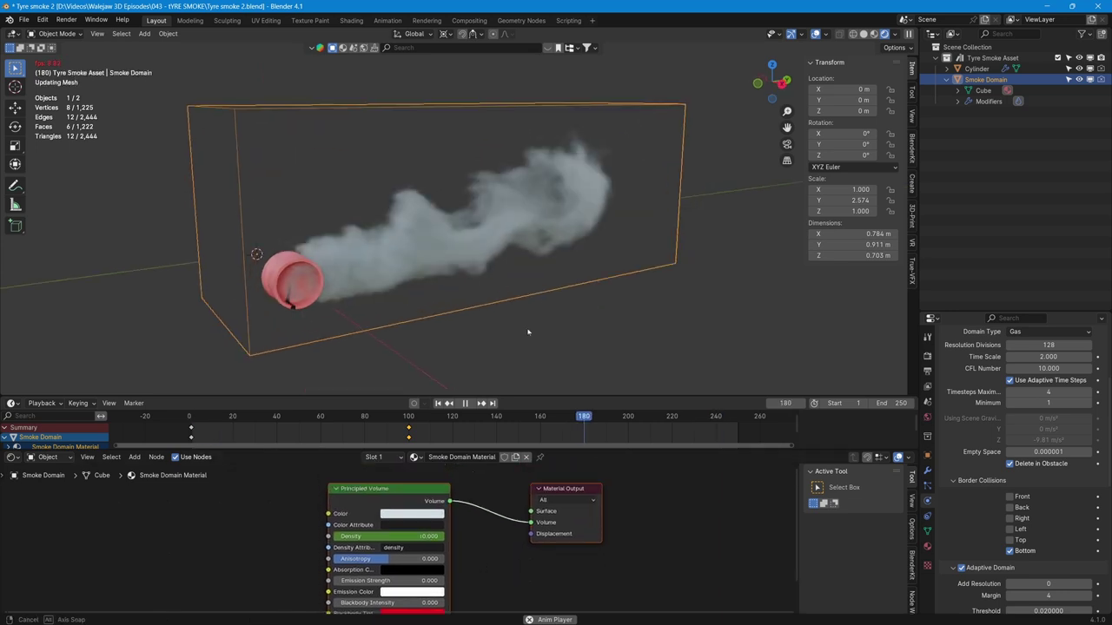
middle_drag(527, 332, 528, 332)
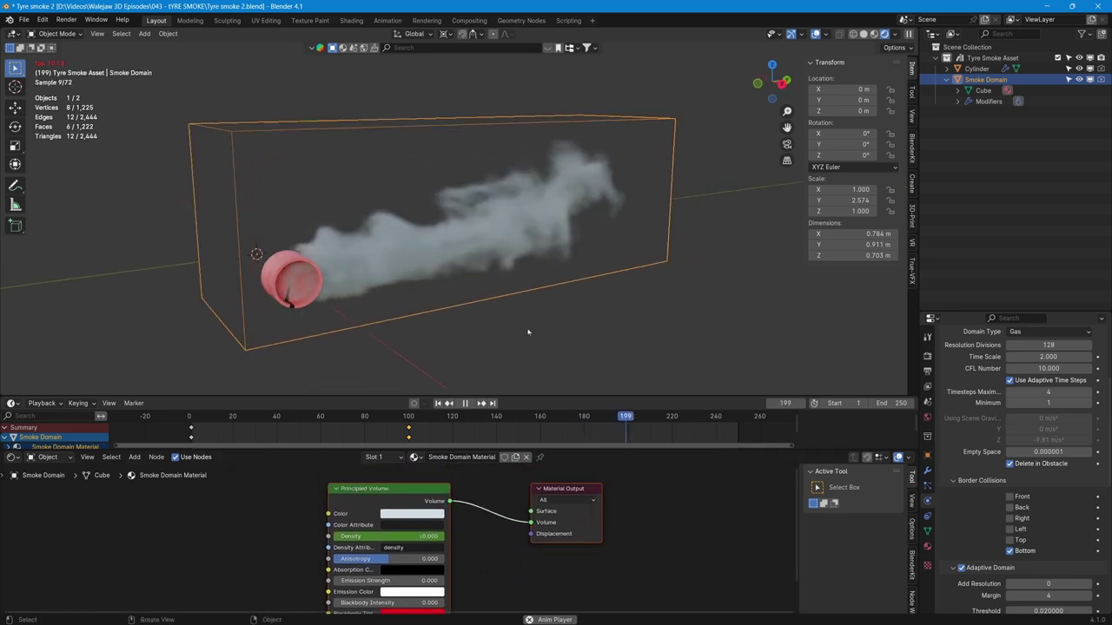